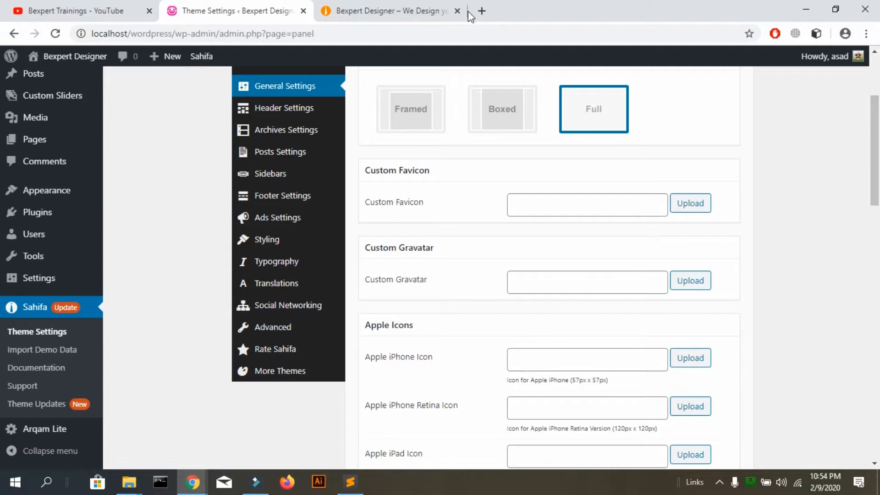
- Look over the site's home page down to its sidebar widgets and reload it
click(432, 10)
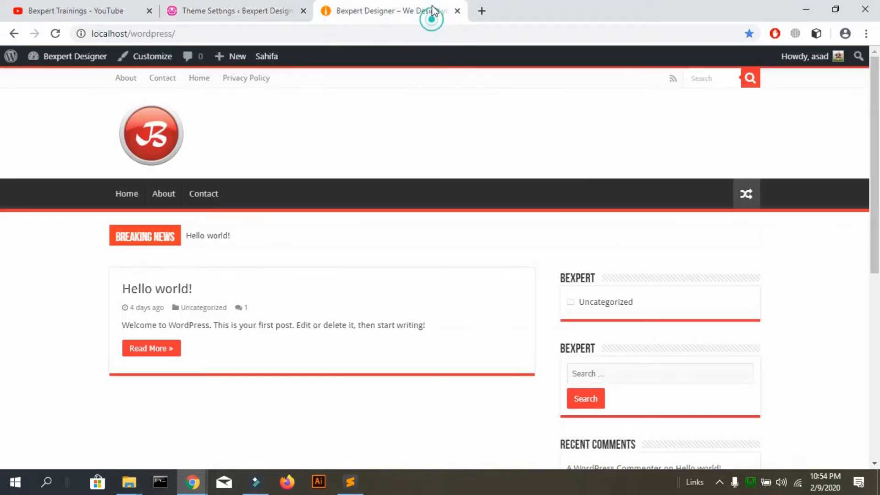
scroll(1, 412, down, 15)
scroll(1, 423, up, 15)
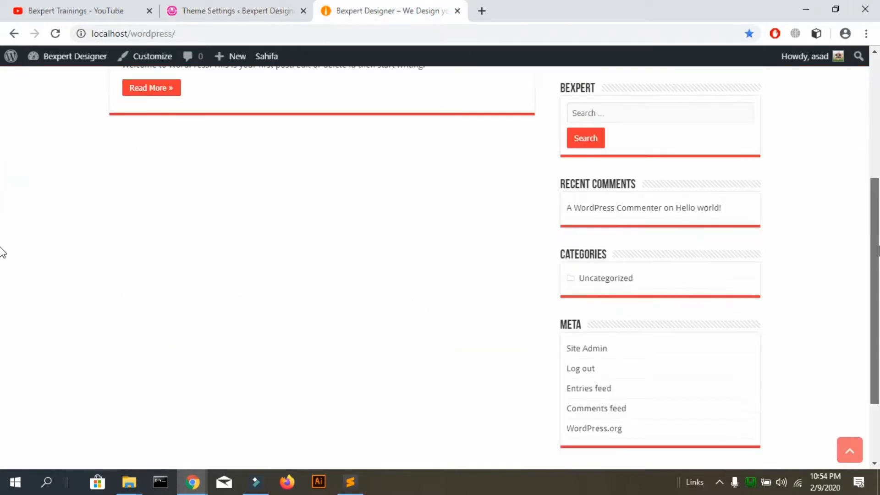
key(F5)
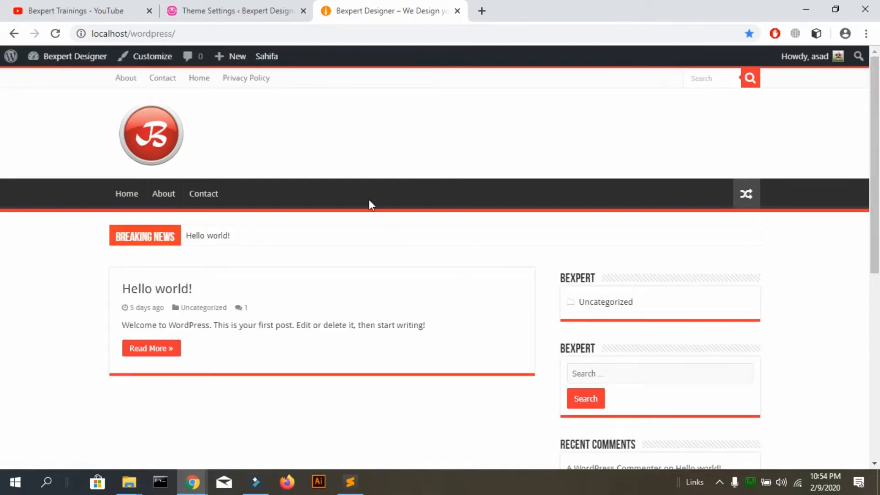
- From the theme settings page, open the list of all pages in a new tab and the Menus editor in the current tab
click(226, 12)
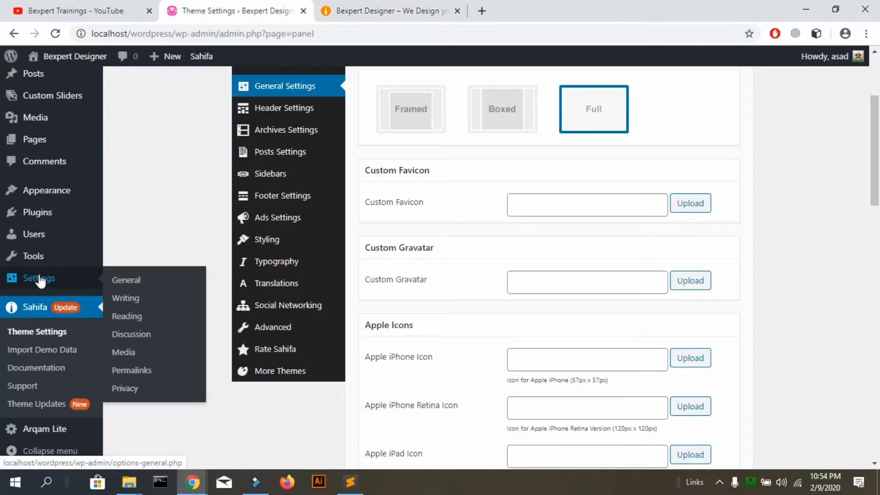
scroll(41, 279, down, 3)
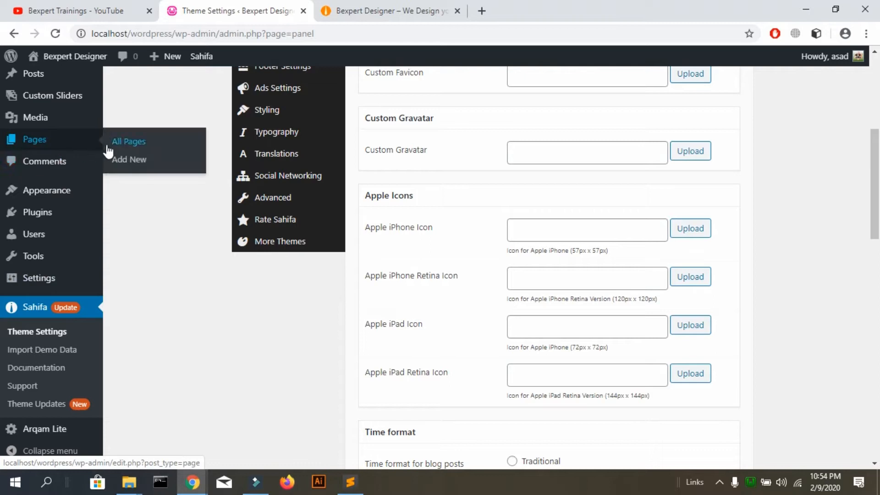
right_click(109, 147)
click(133, 154)
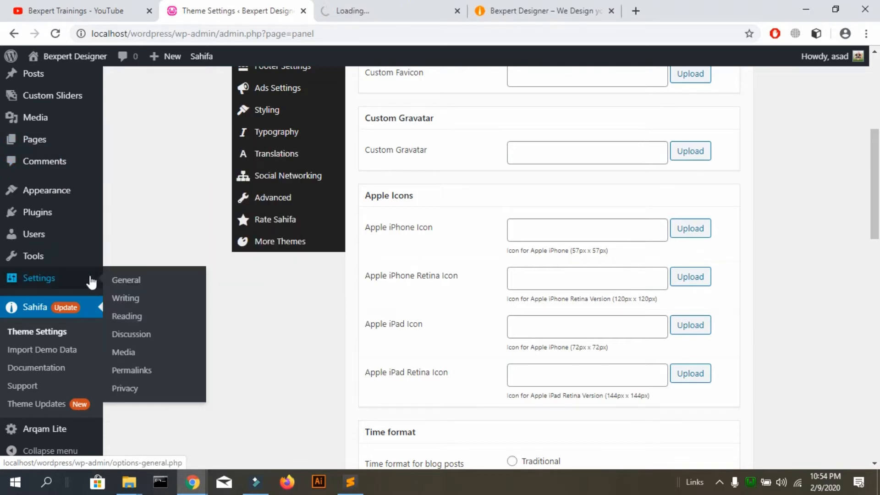
mouse_move(71, 190)
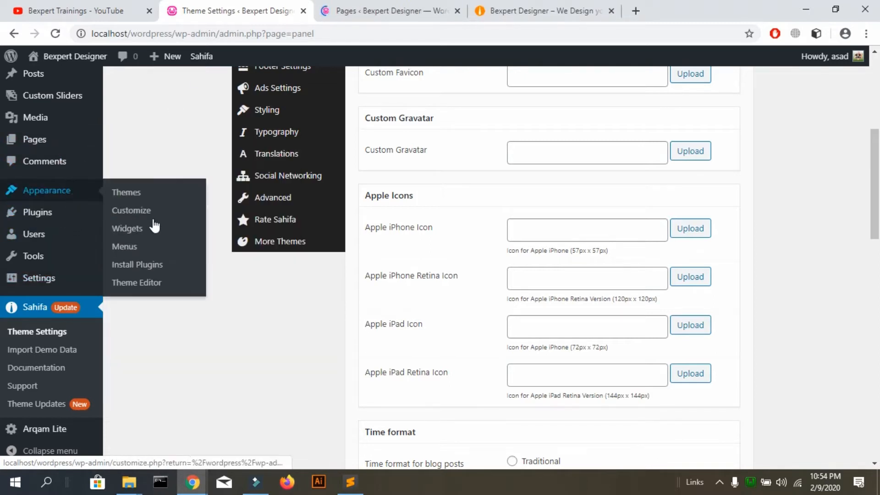
click(131, 247)
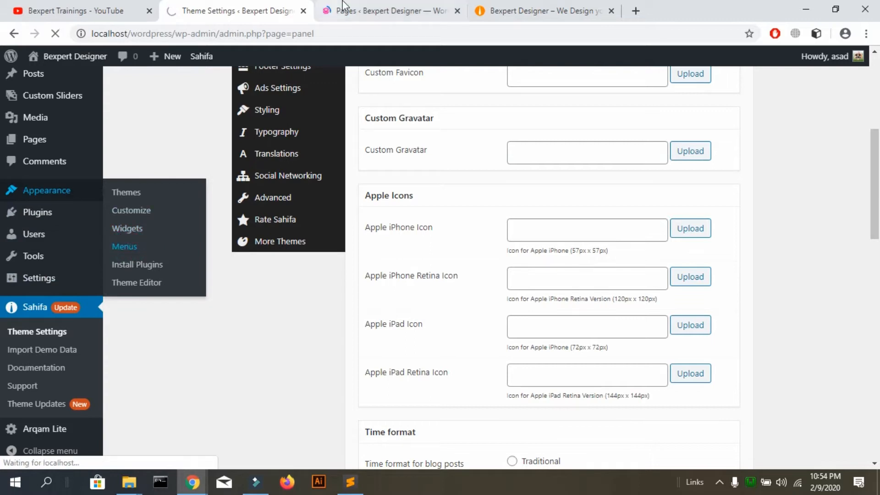
- Create a new page titled "Terms & Conditions" and publish it
click(356, 6)
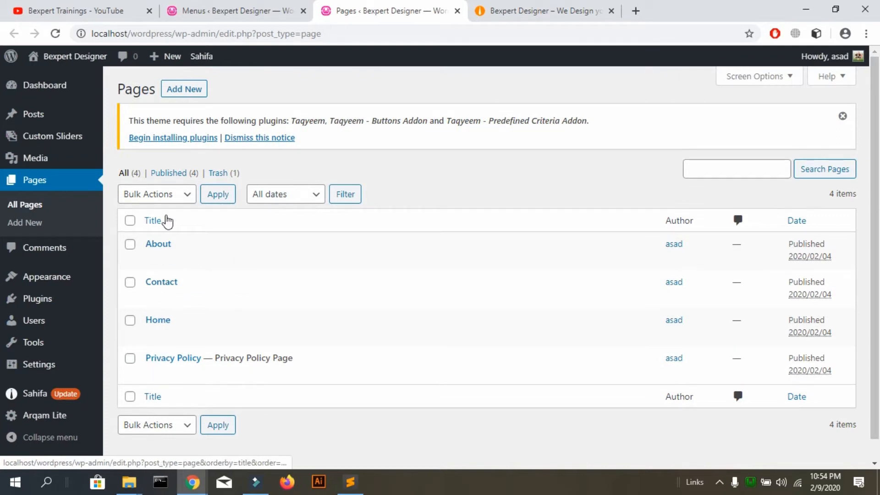
click(182, 92)
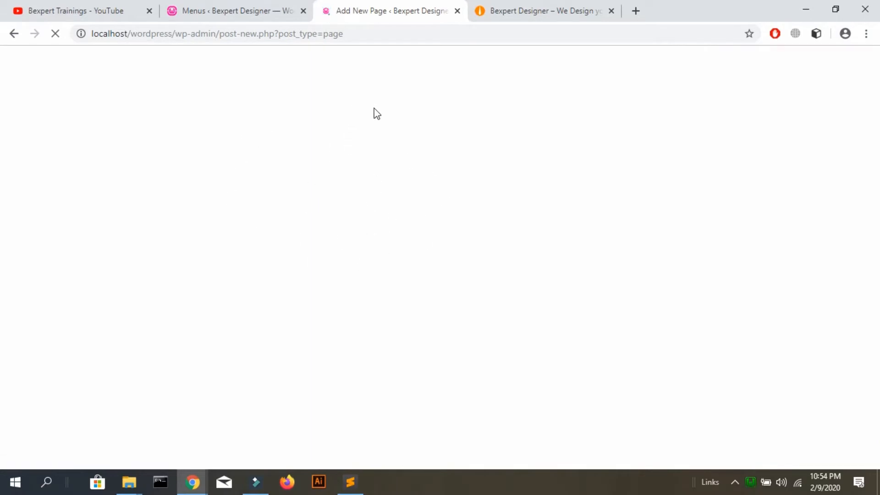
click(322, 167)
text(Term)
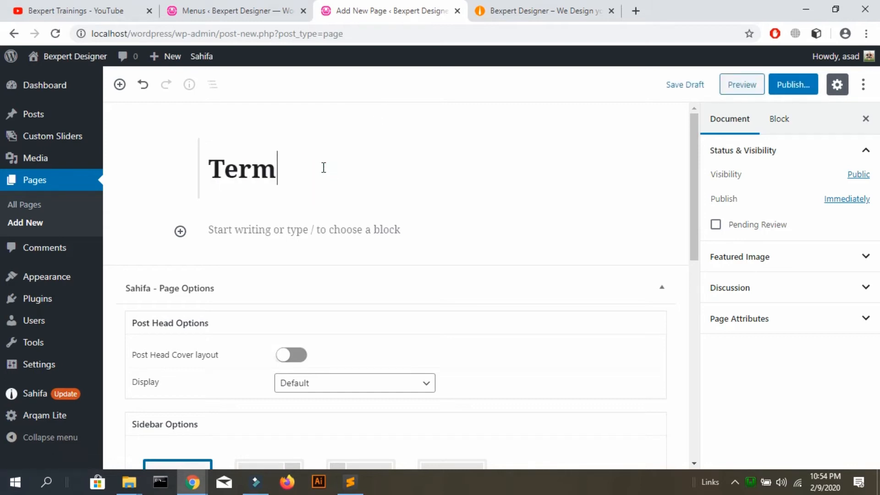
text(s & Con)
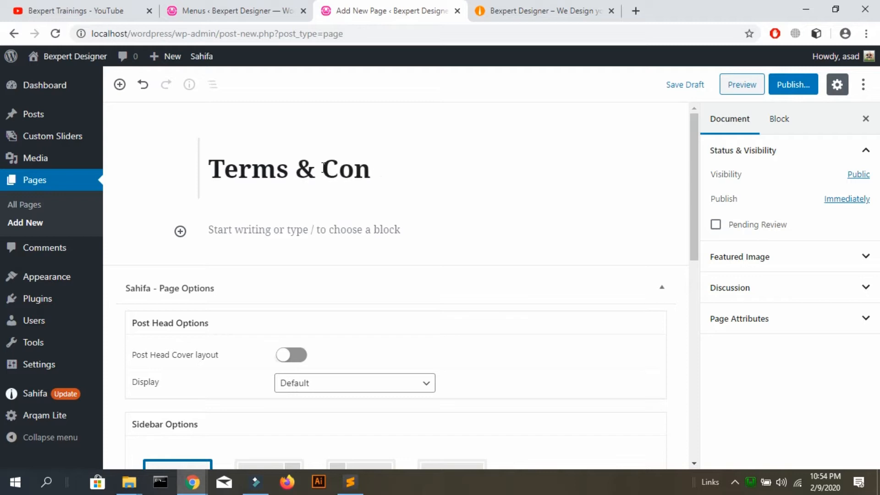
text(ditions)
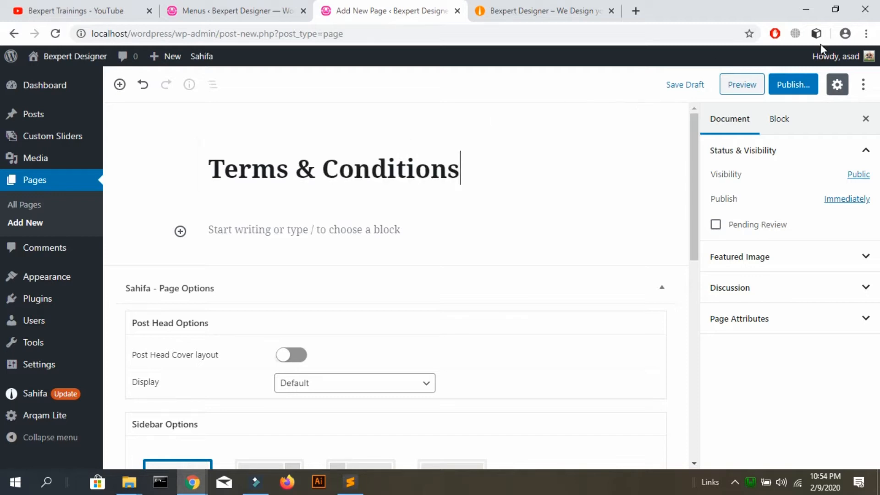
click(781, 86)
click(790, 87)
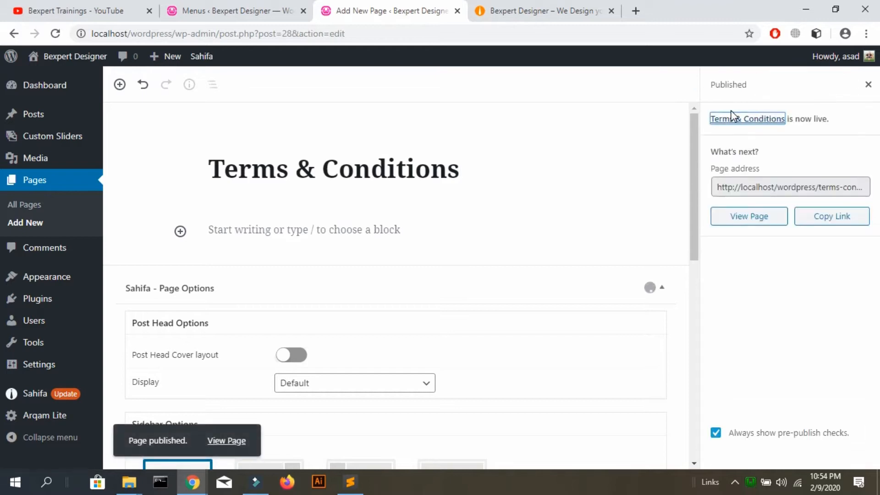
- Copy the link of the published Terms & Conditions page and open it in a new browser tab
click(831, 215)
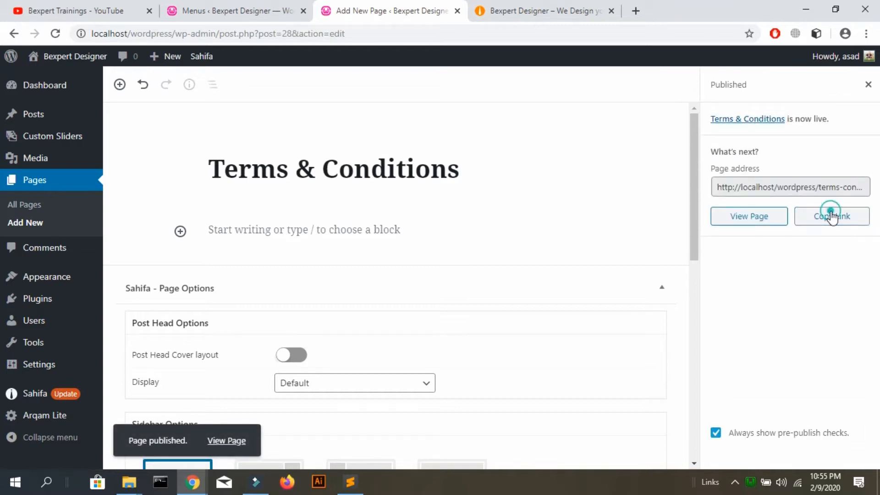
click(634, 11)
key(ctrl+v)
key(Return)
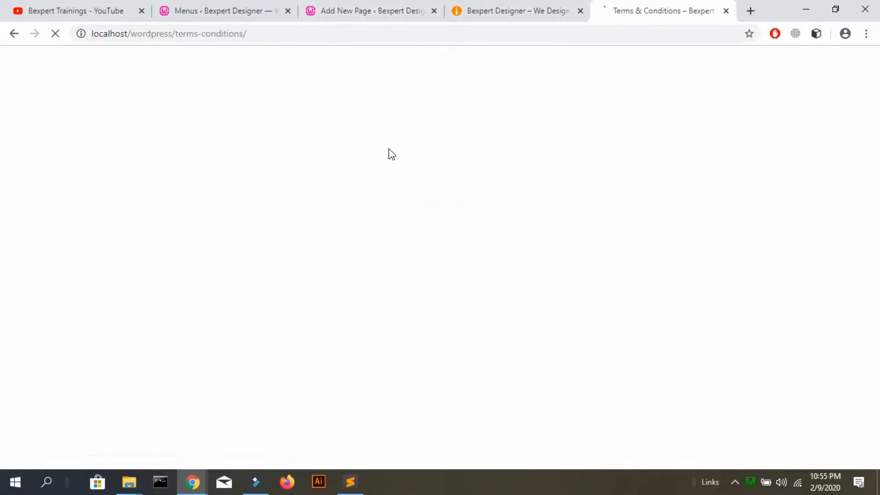
- Return to the Menus editor and reload it to refresh the available pages
click(428, 7)
mouse_move(87, 337)
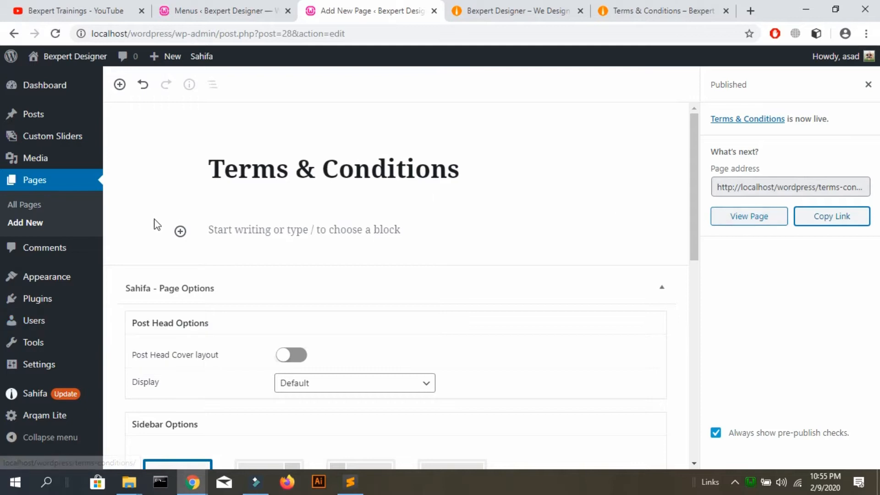
click(243, 11)
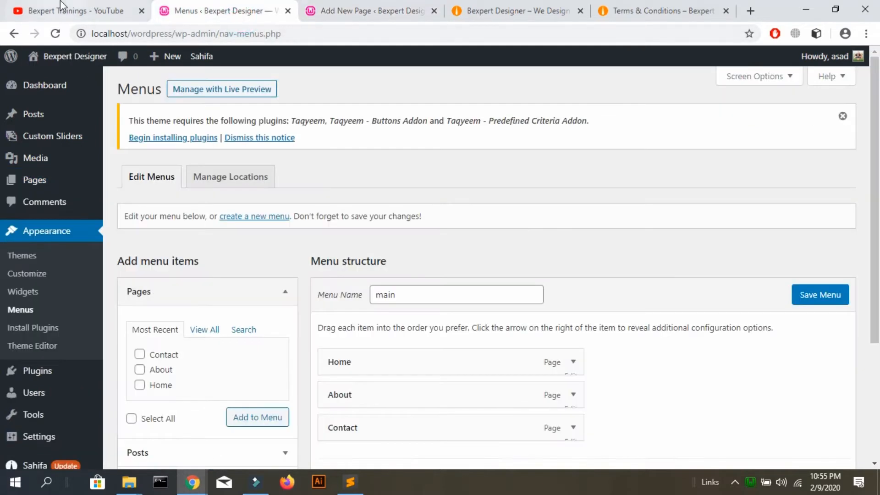
click(54, 34)
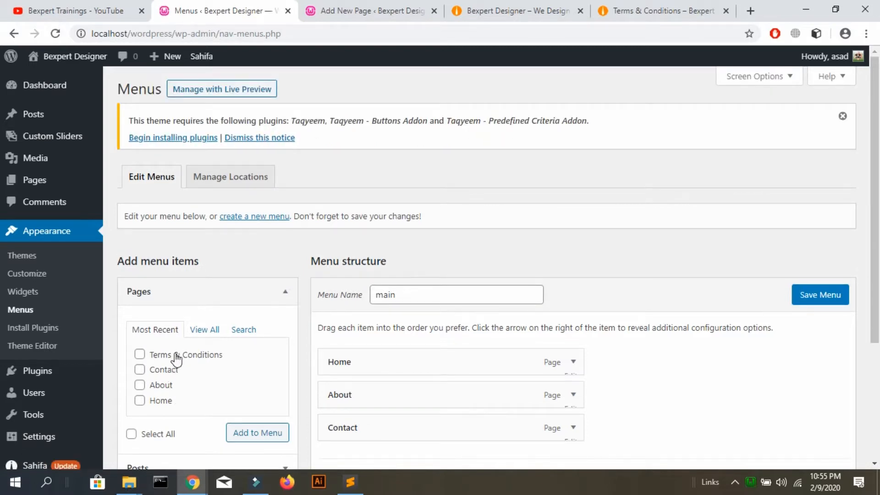
- Examine the pages, posts, custom links and categories that can be added as menu items
click(205, 330)
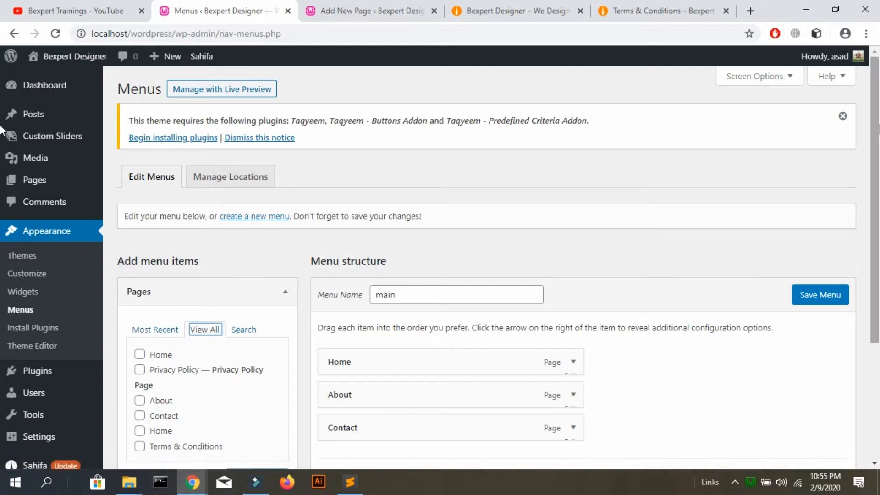
scroll(299, 283, down, 1)
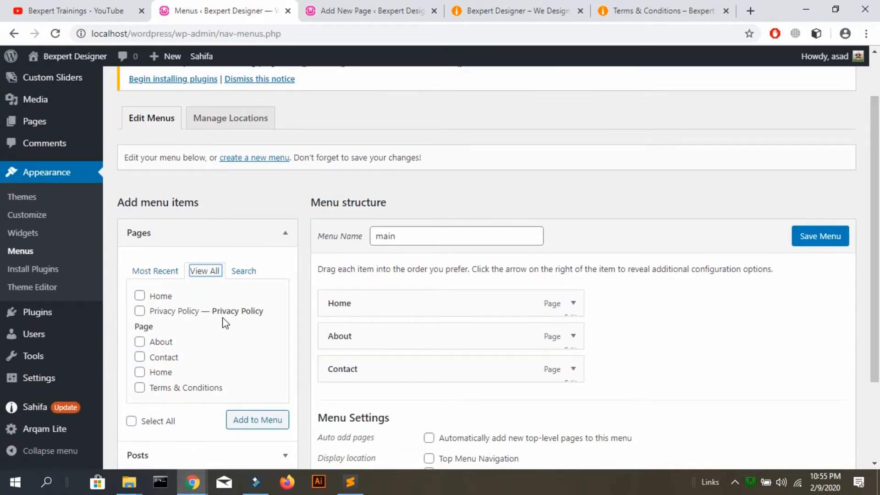
click(167, 271)
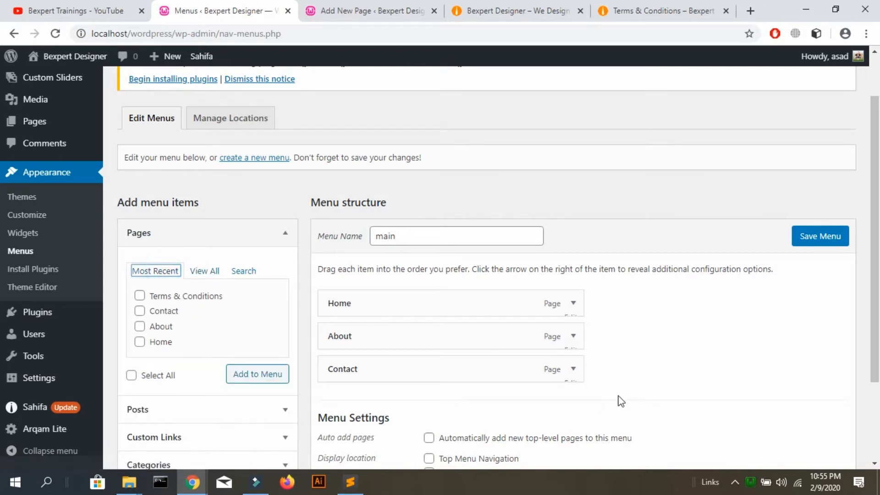
scroll(618, 401, down, 2)
click(247, 297)
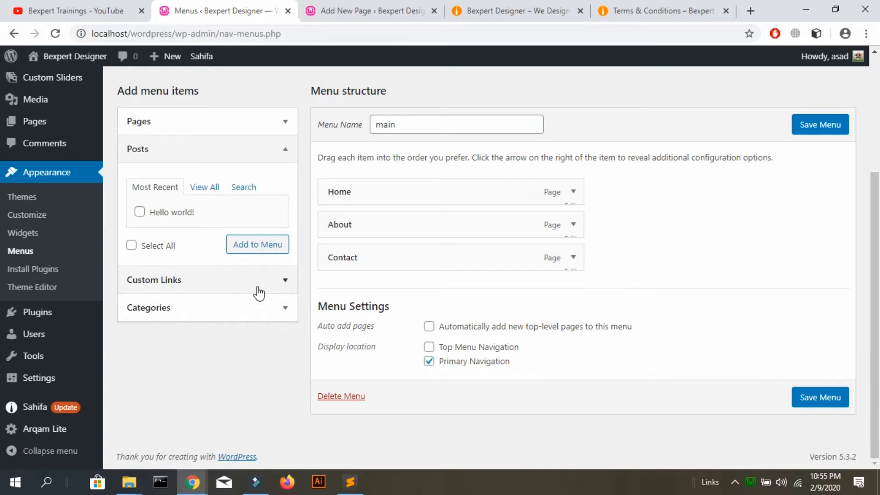
click(257, 287)
click(261, 216)
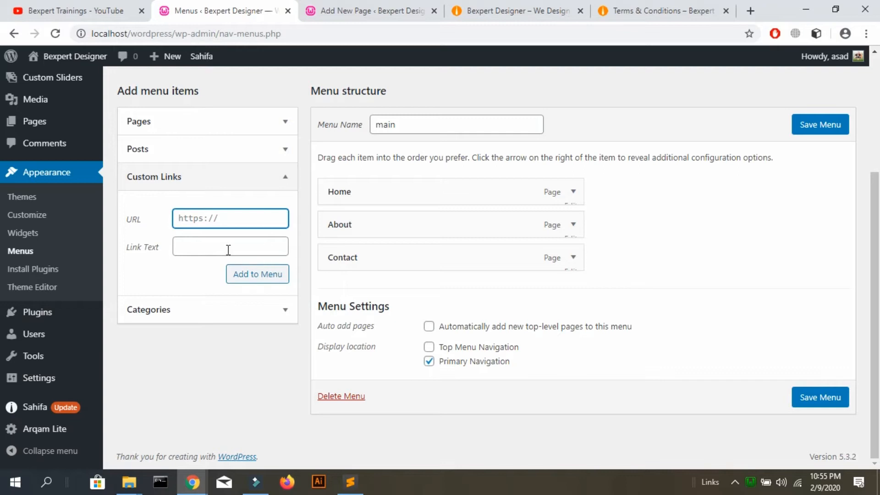
click(209, 308)
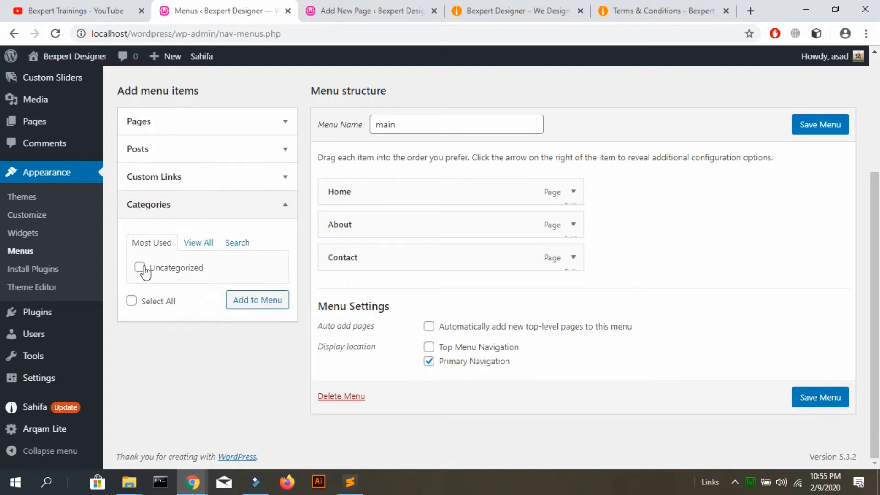
- Add the first category from the full category list to the "main" menu and save the menu
click(198, 242)
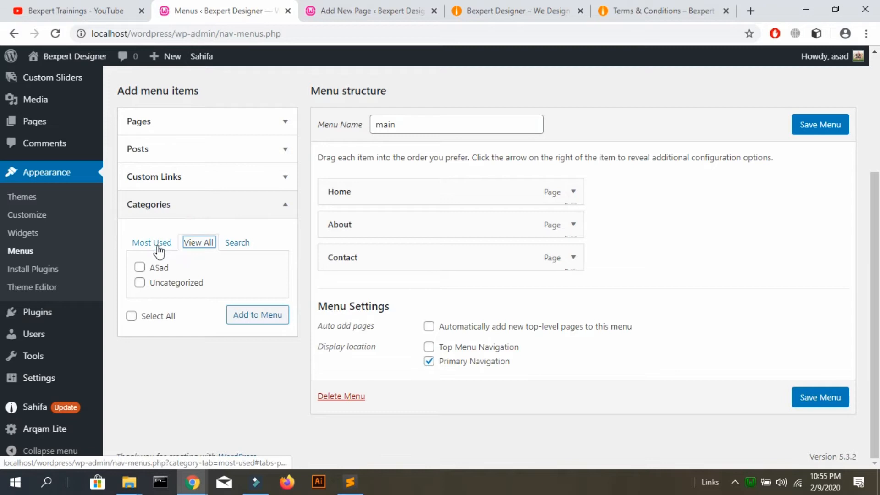
click(139, 268)
click(258, 316)
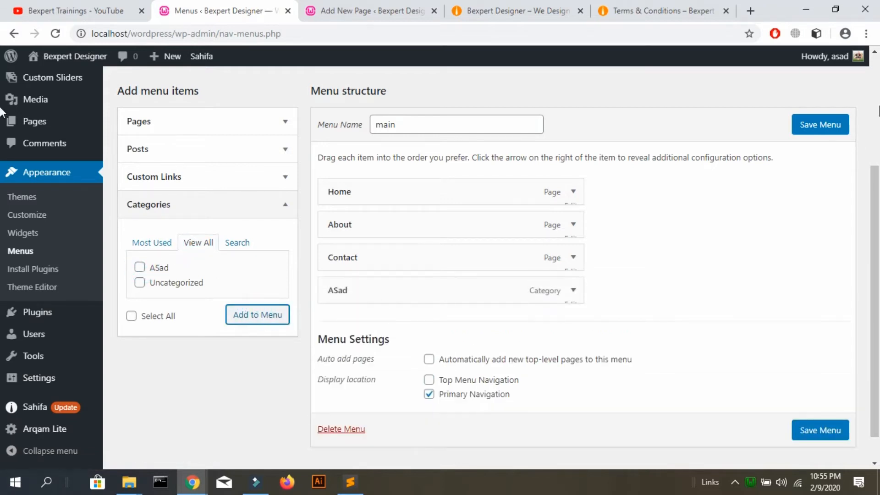
click(811, 133)
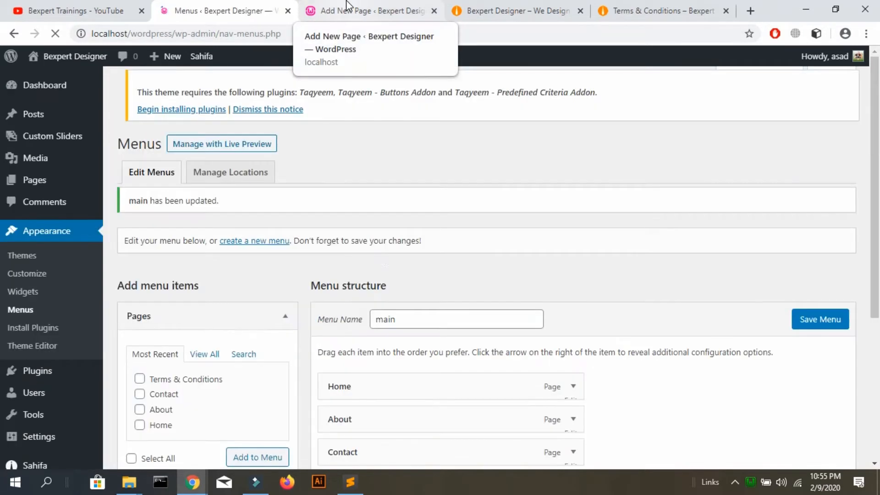
- Save the "main" menu again with Primary Navigation as its display location, and reload the site's home page to check the navigation
scroll(4, 183, down, 5)
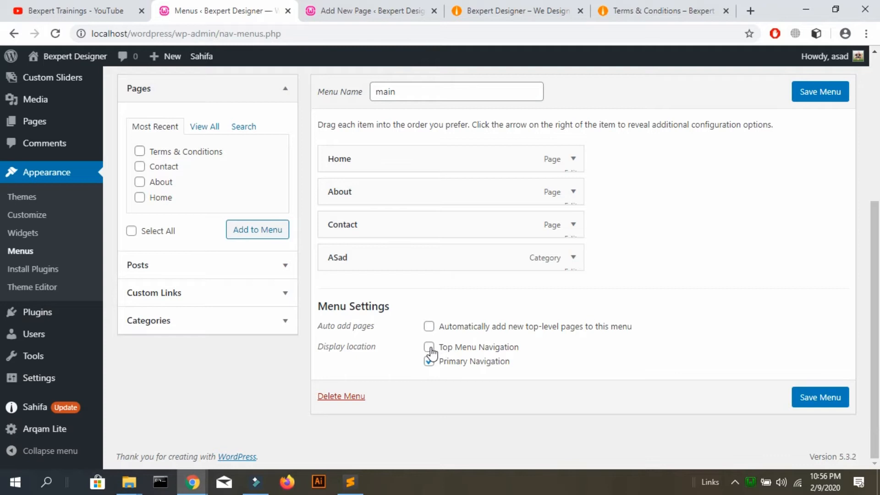
click(806, 405)
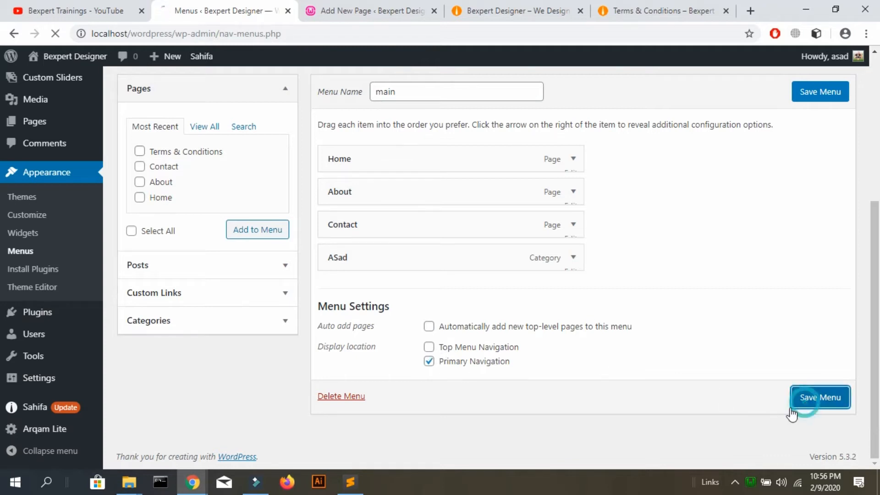
click(345, 10)
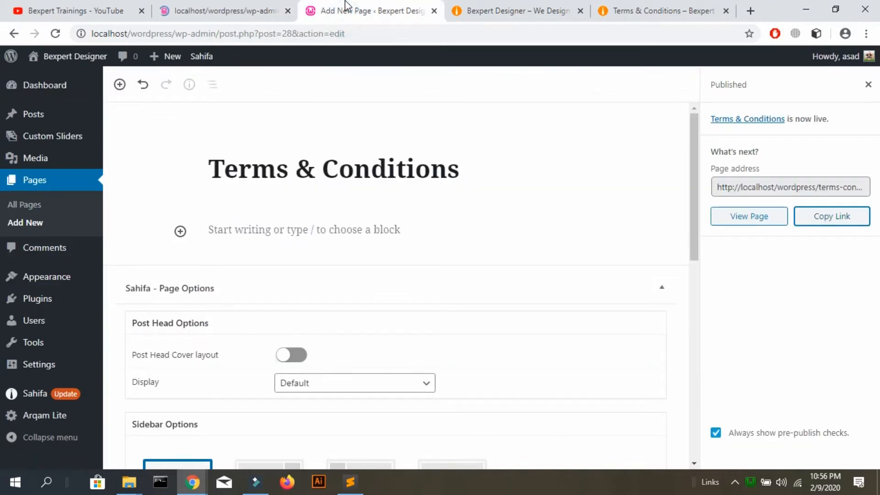
click(568, 9)
key(F5)
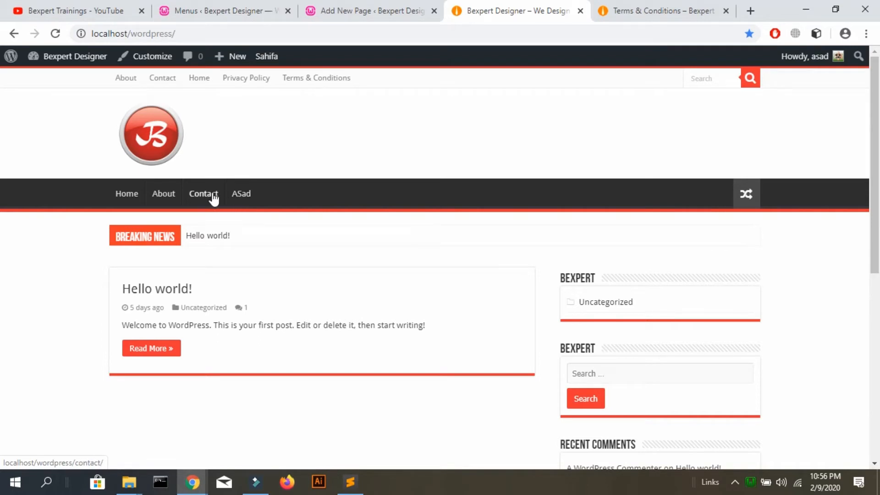
- Close the home page tab and open the WordPress dashboard in the page editor's tab
click(580, 10)
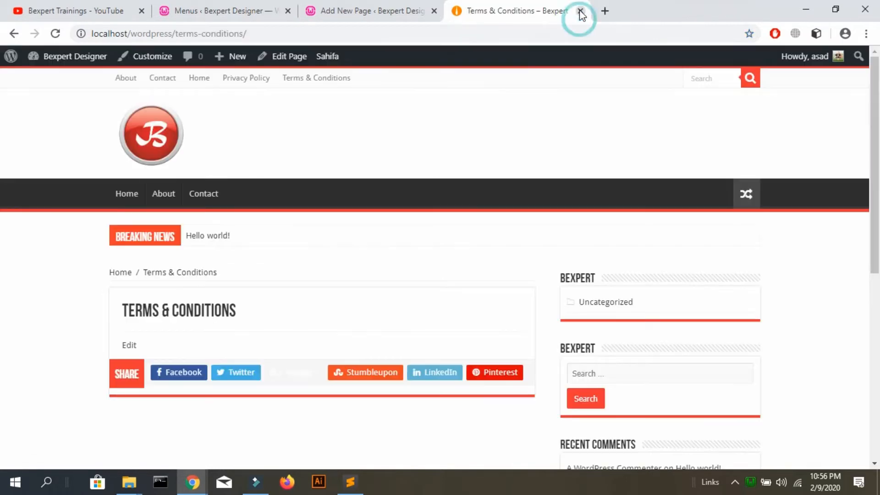
click(371, 10)
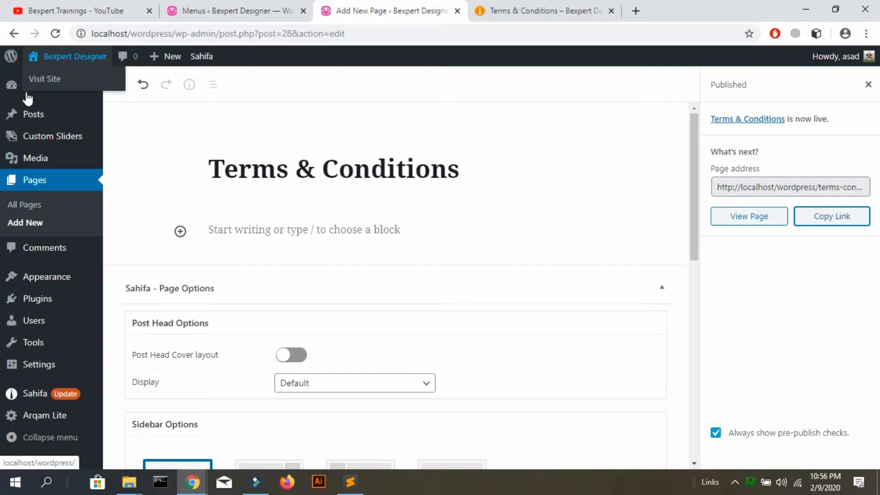
click(56, 83)
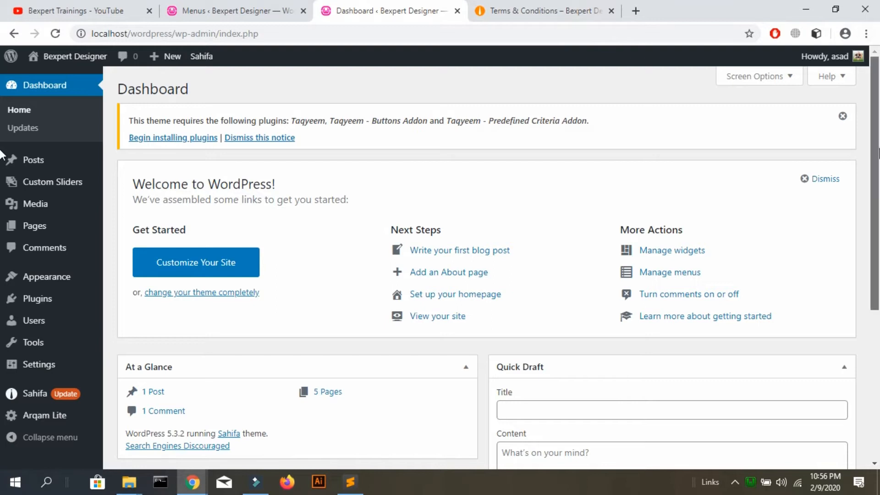
- Reload the site's Terms & Conditions page to check the navigation, and open the Home page from the main menu
scroll(486, 274, down, 2)
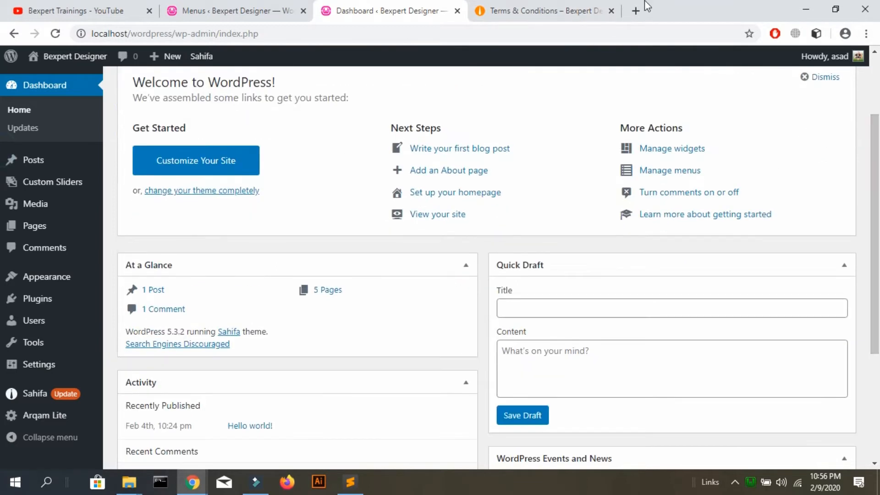
click(563, 8)
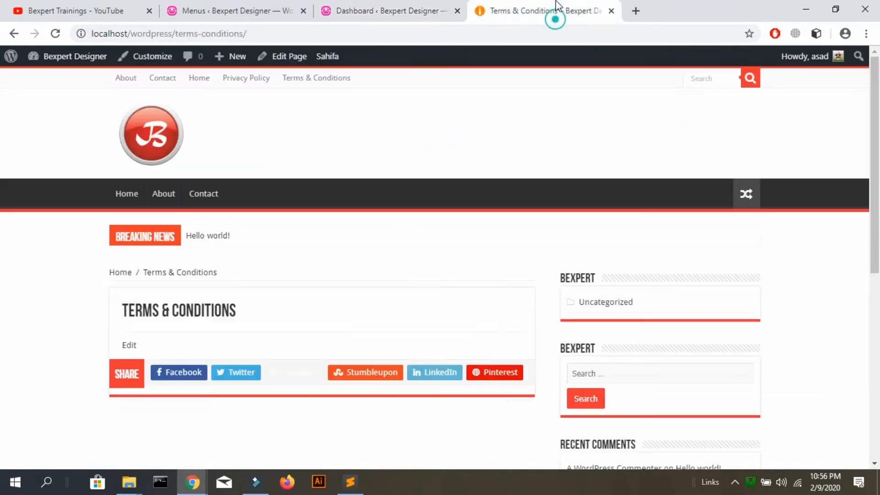
click(55, 36)
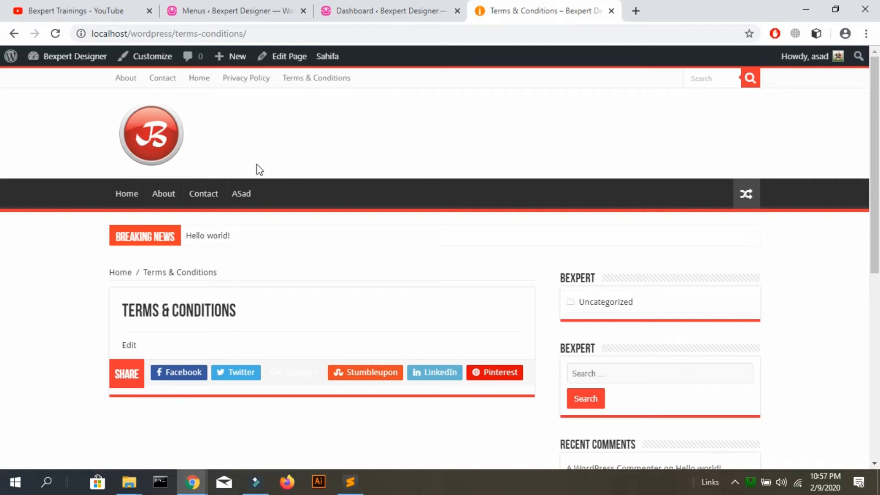
click(118, 199)
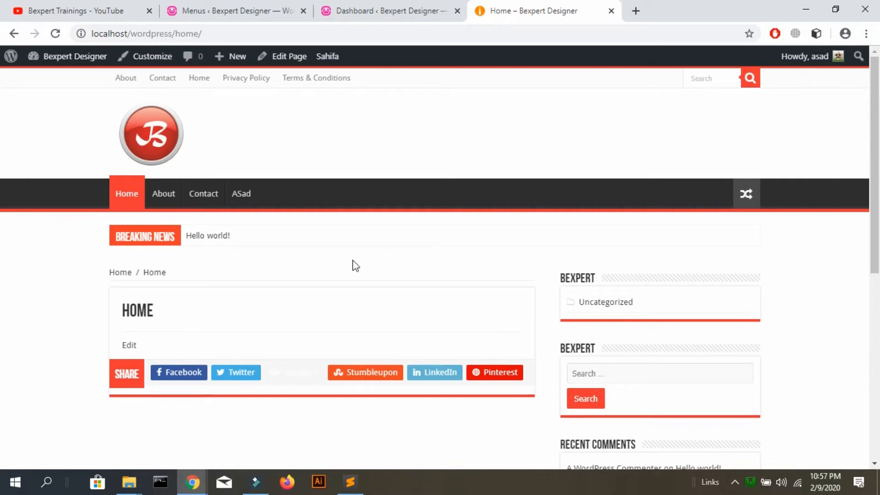
- Open the websites bexpertit.com and phplearners.com in two new browser tabs
click(636, 10)
text(be)
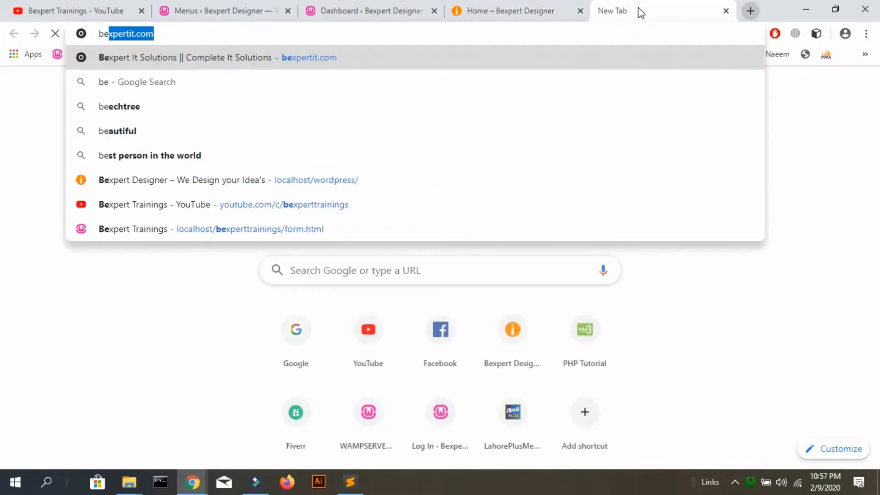
key(Return)
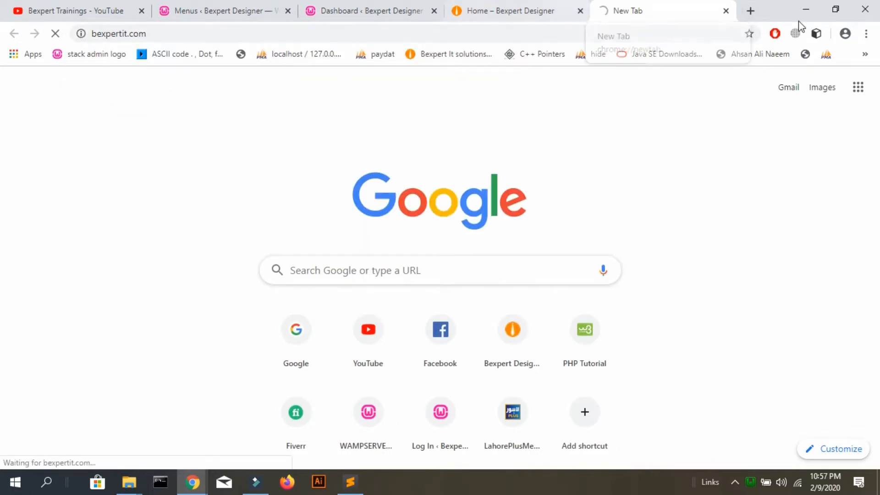
click(754, 10)
text(p)
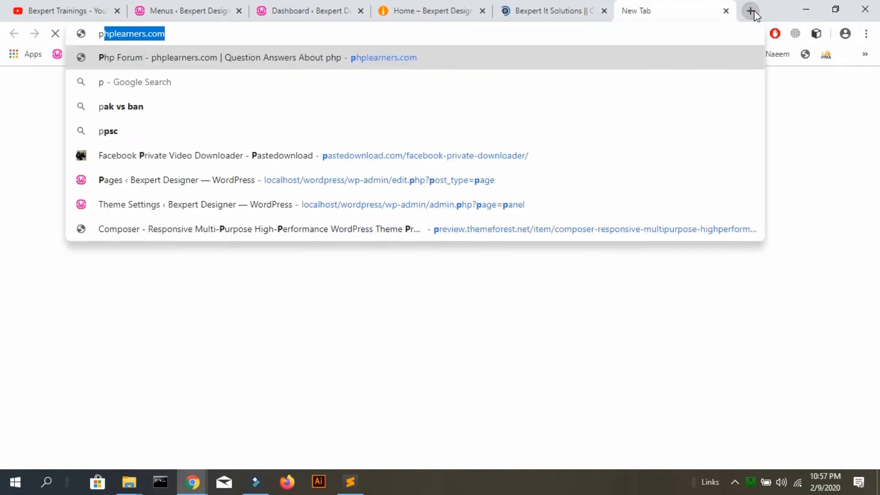
text(h)
key(Return)
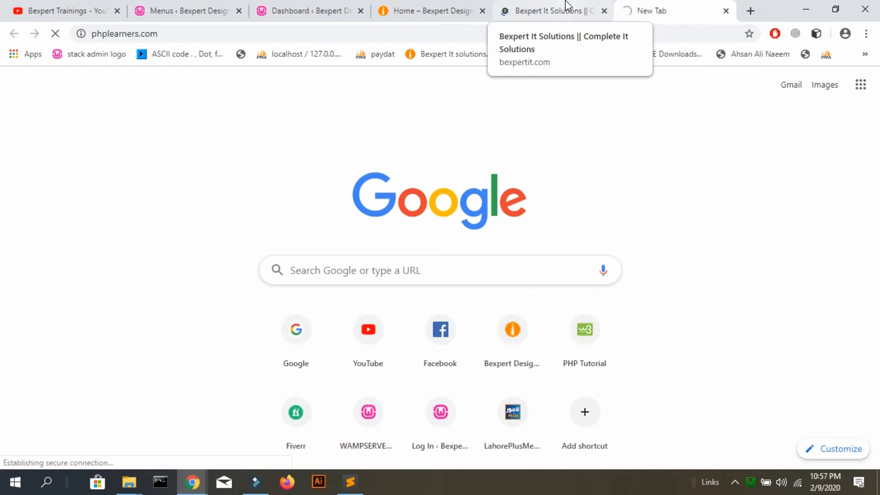
- Examine the home page of bexpertit.com, including its navigation and banner slider
click(567, 6)
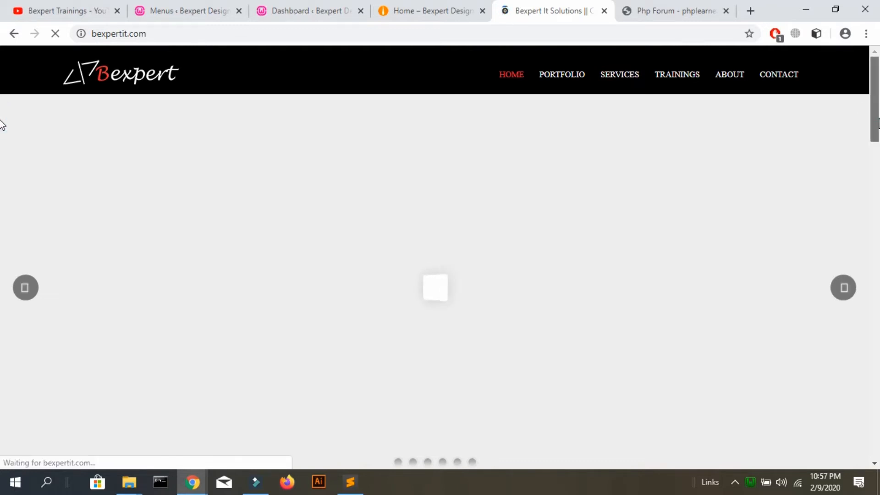
scroll(2, 156, down, 3)
drag(879, 155, 879, 87)
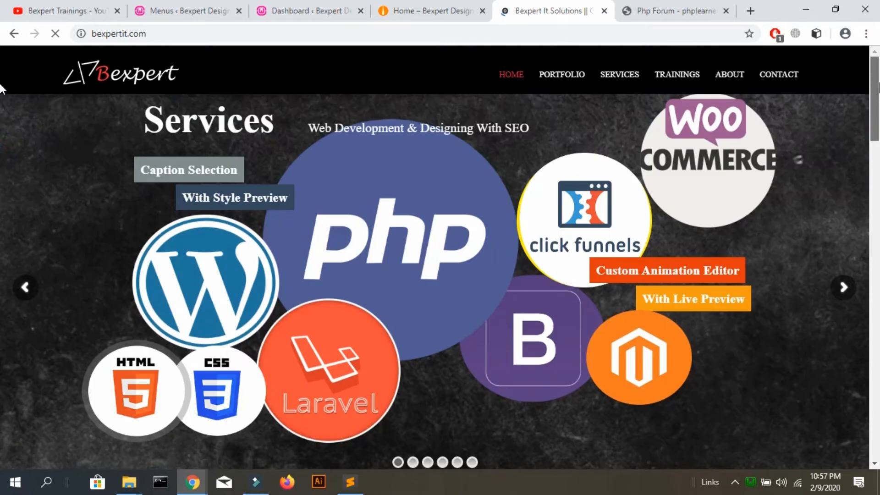
- Look through the posts on the Blog page of phplearners.com and go back to that site's home page
click(700, 13)
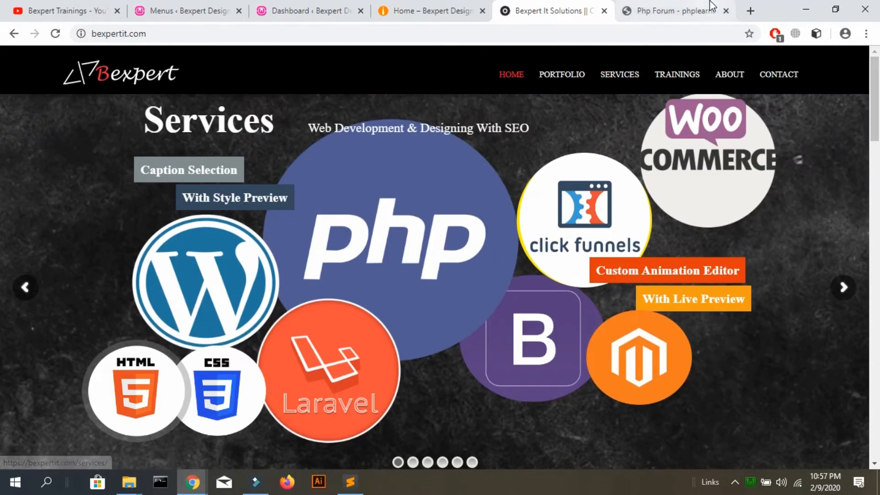
click(679, 87)
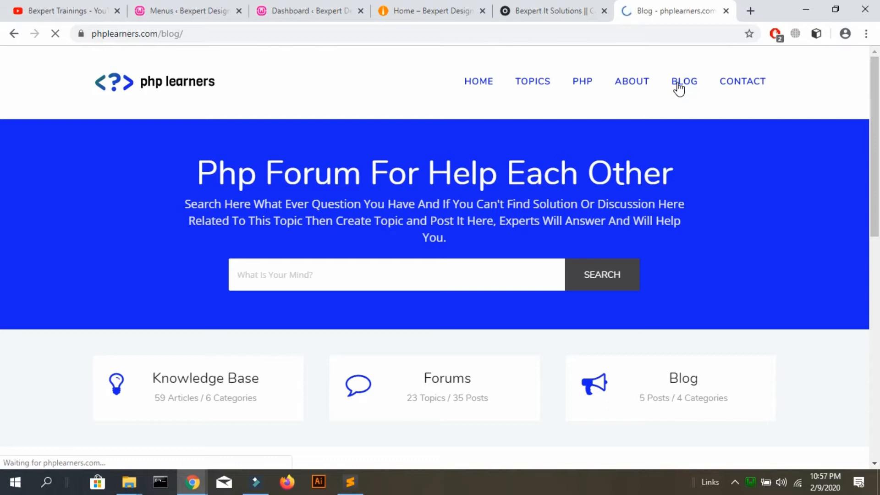
scroll(2, 174, down, 20)
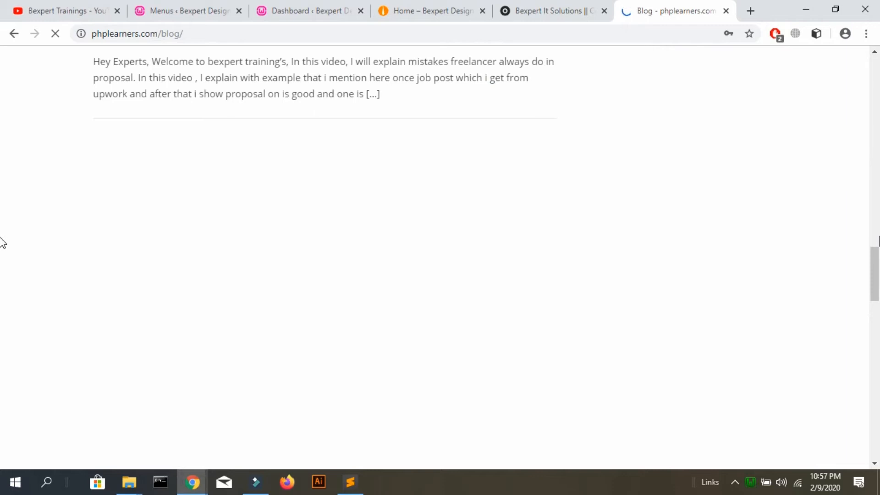
scroll(2, 243, up, 12)
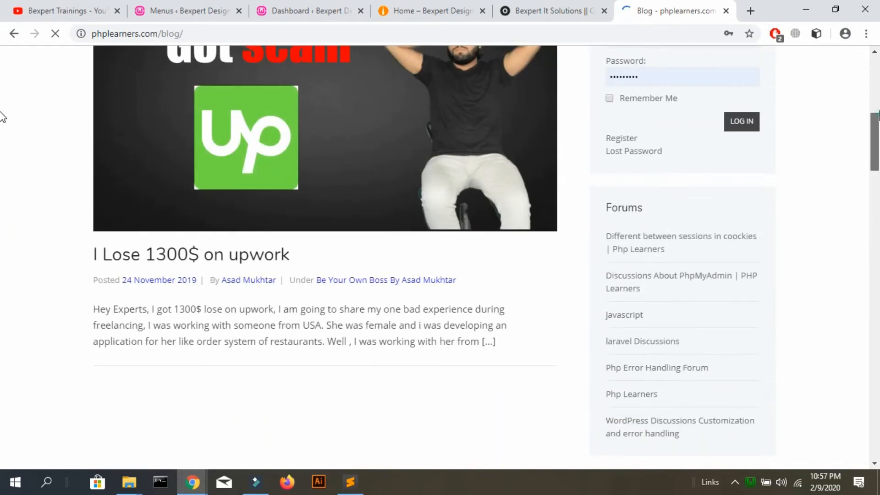
scroll(2, 120, up, 10)
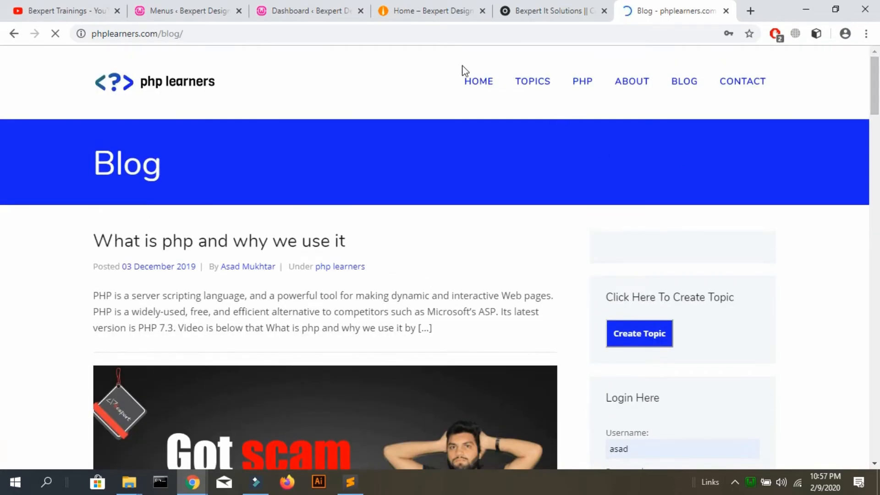
click(479, 91)
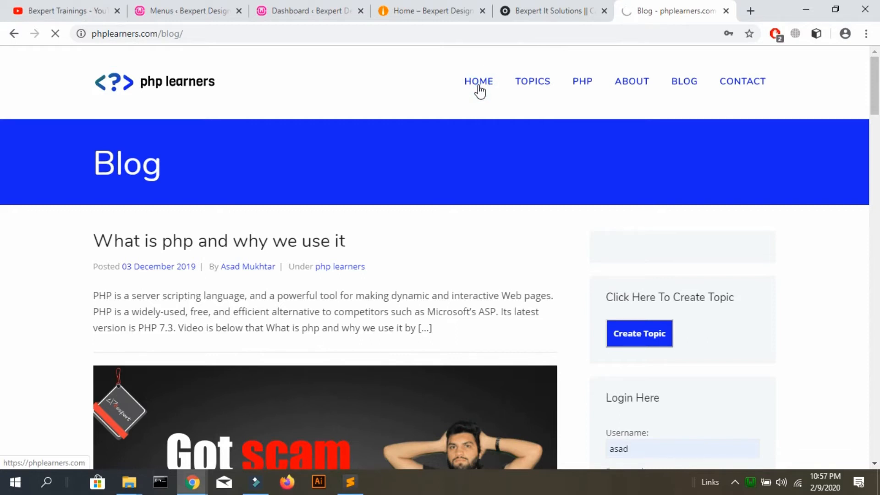
- Return to the WordPress menus page and open the Homepage Settings in the theme customizer
click(610, 11)
click(311, 10)
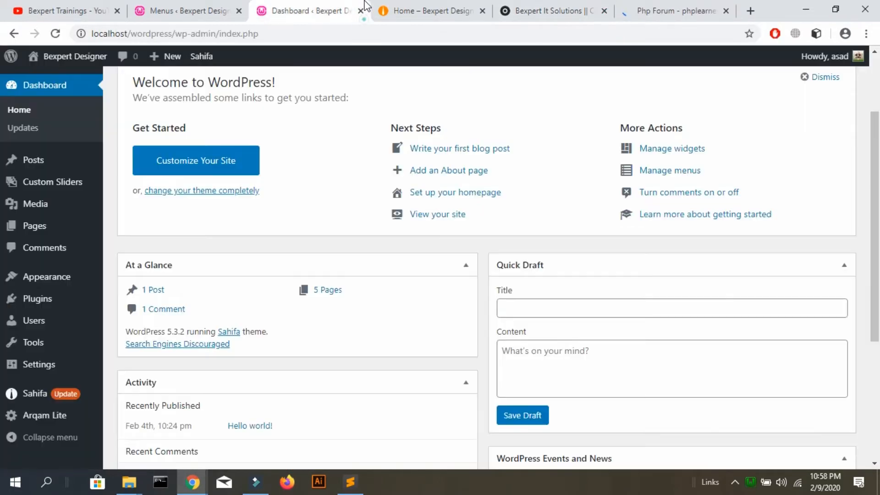
click(163, 6)
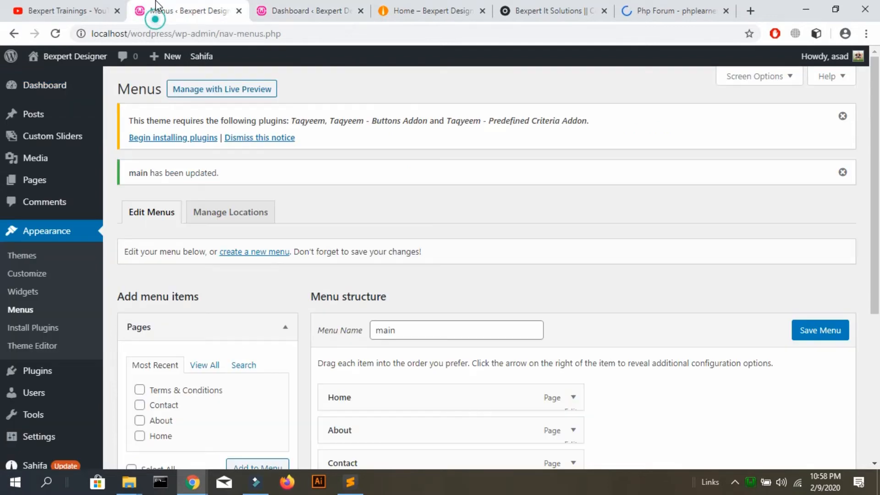
click(45, 277)
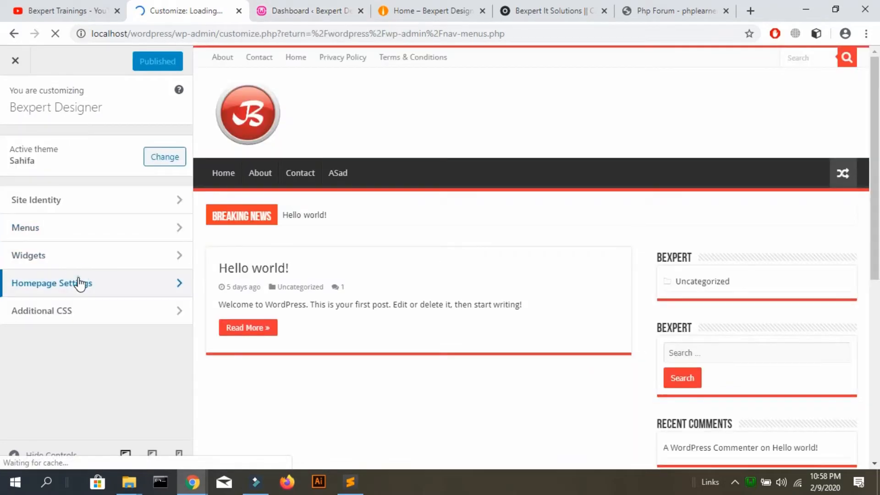
click(79, 281)
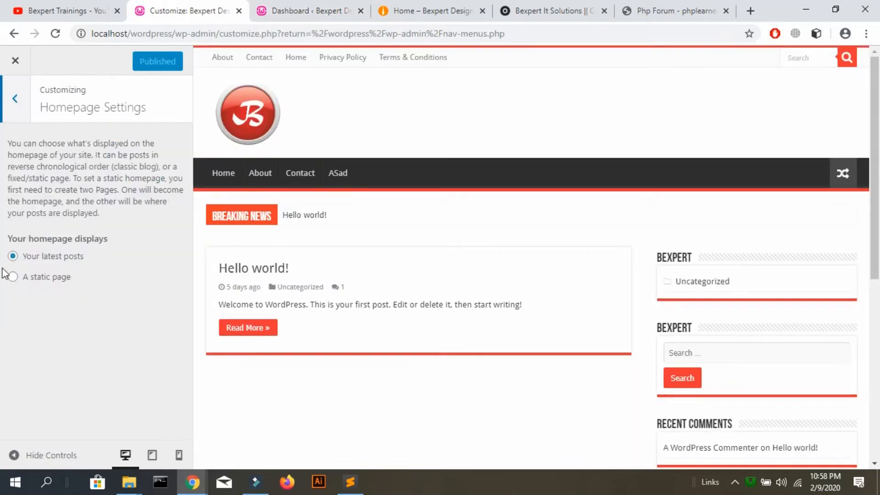
drag(22, 255, 86, 260)
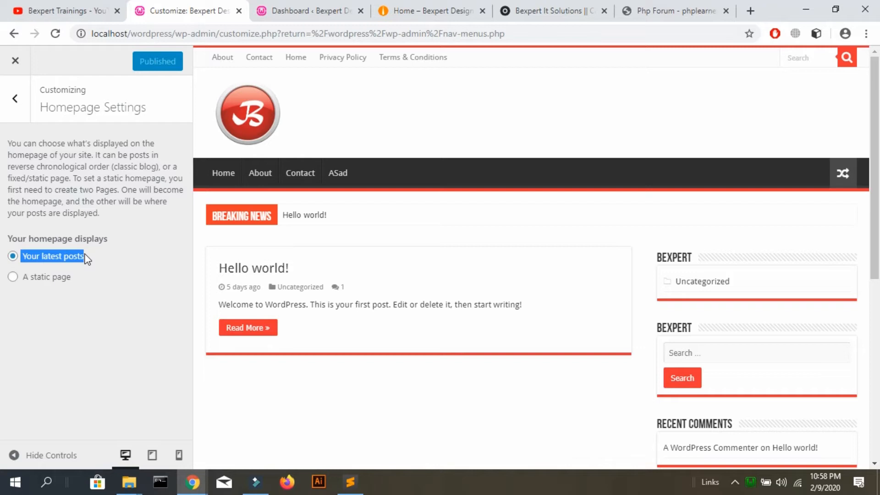
- Set the homepage to display a static page, choose Home as the Homepage, and show the choices for the Posts page
click(14, 277)
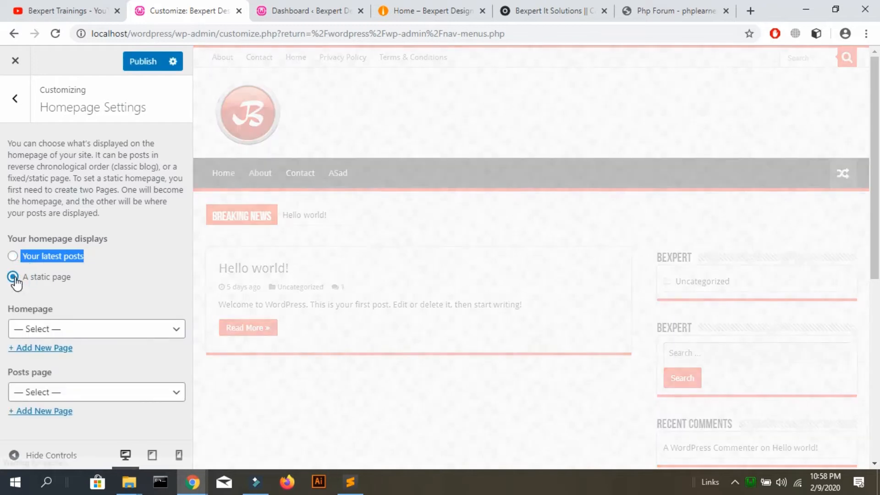
click(90, 330)
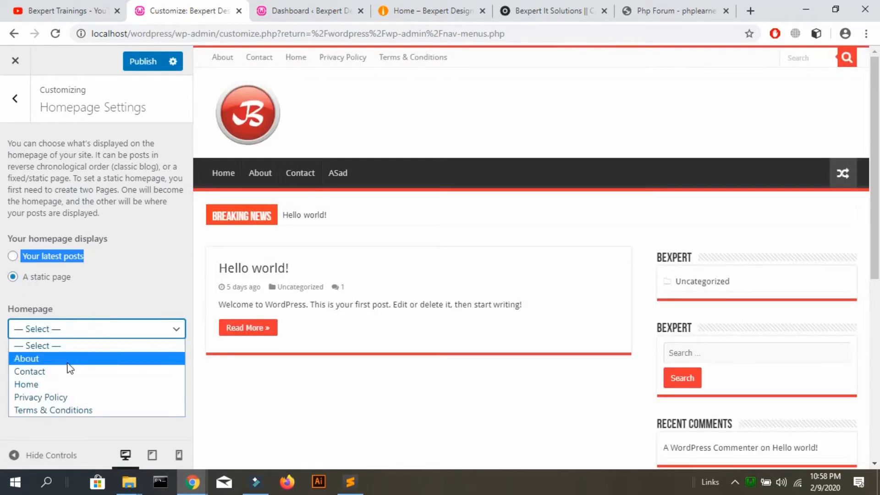
click(58, 384)
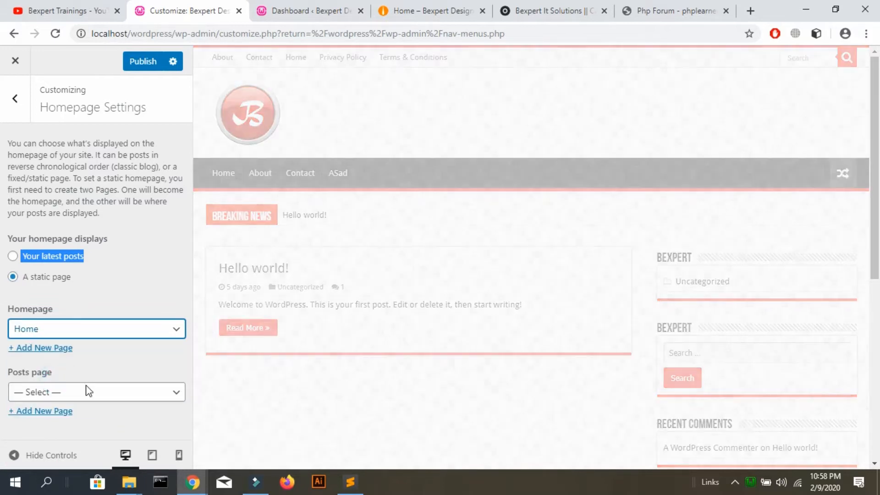
click(84, 390)
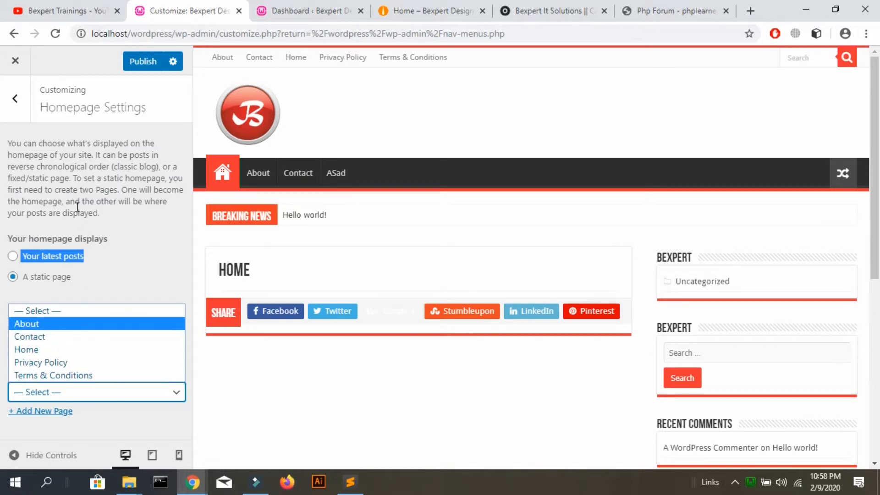
- Set the homepage to display the latest posts, publish the change and leave the Homepage Settings
click(14, 257)
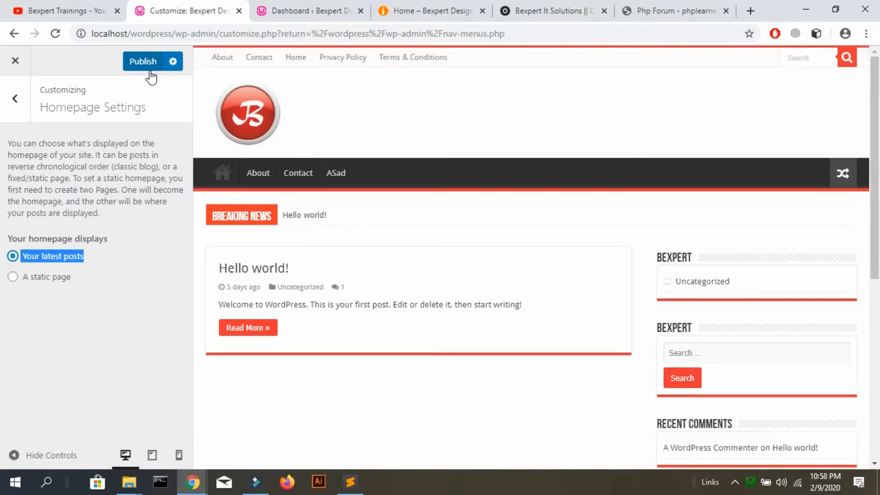
click(143, 61)
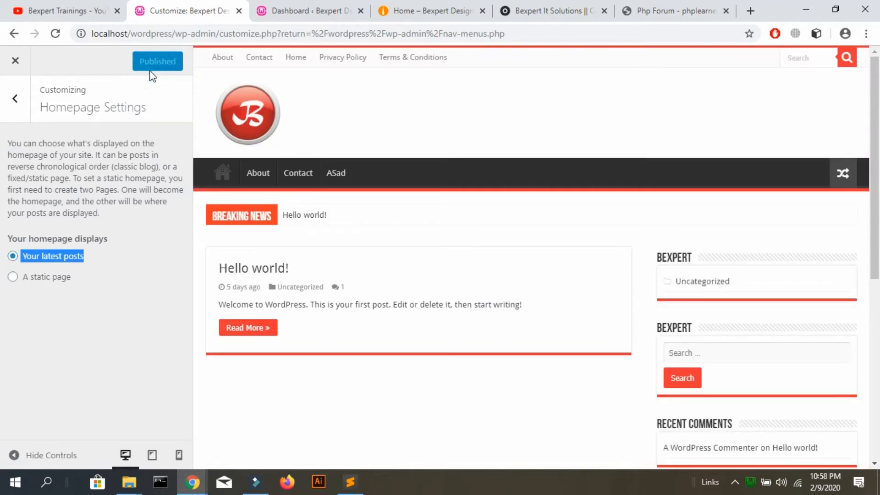
click(15, 98)
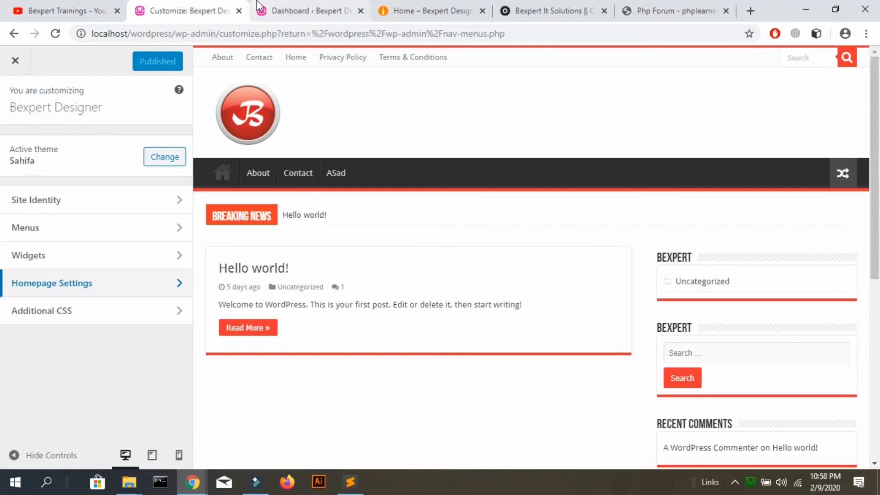
- Reload the site's Home page to check the main navigation, and follow its home item
click(481, 8)
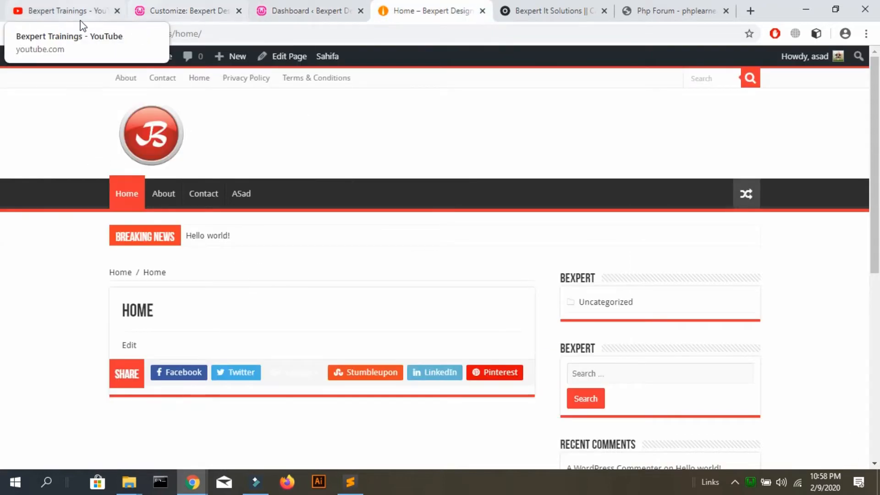
click(57, 35)
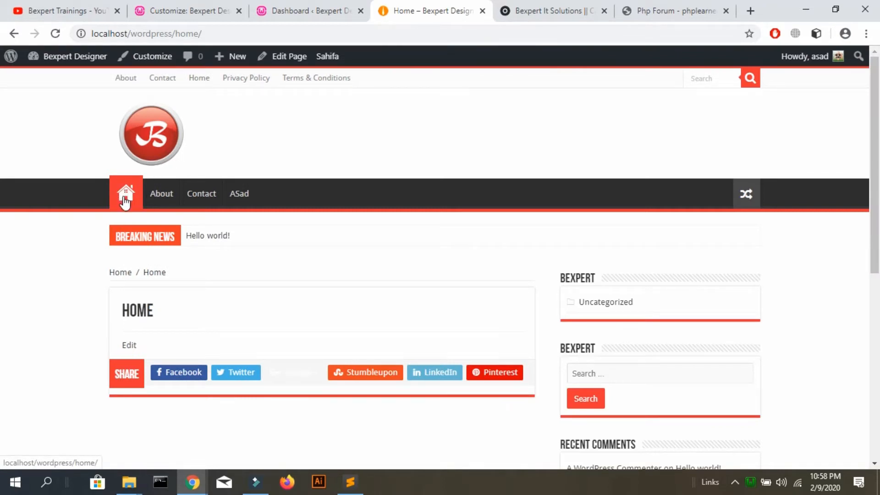
click(354, 7)
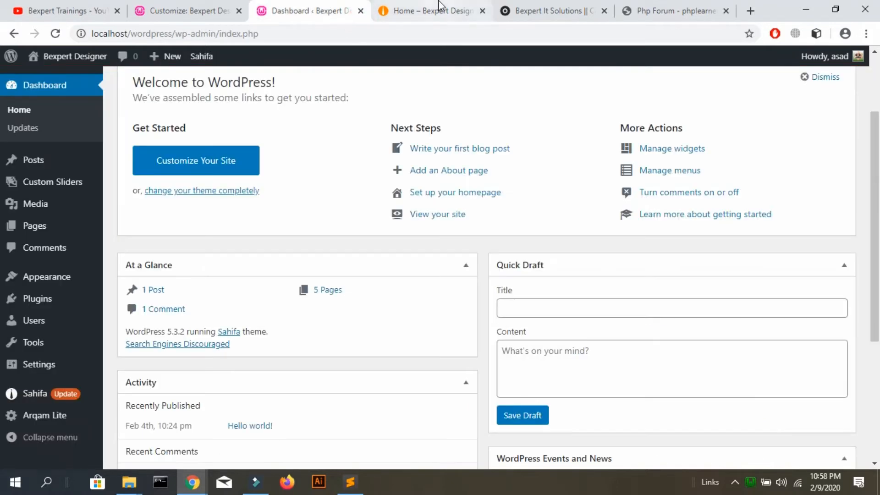
click(440, 6)
click(128, 211)
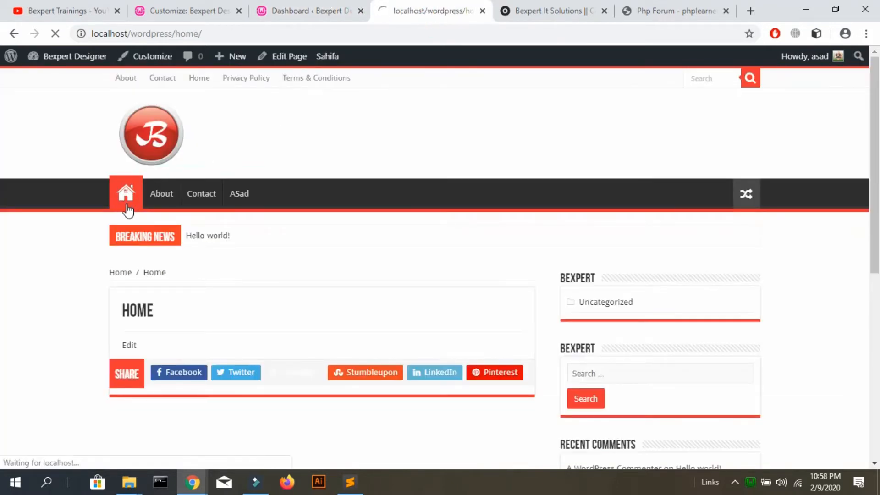
- View the site's Home page once more and return to the WordPress dashboard
click(300, 7)
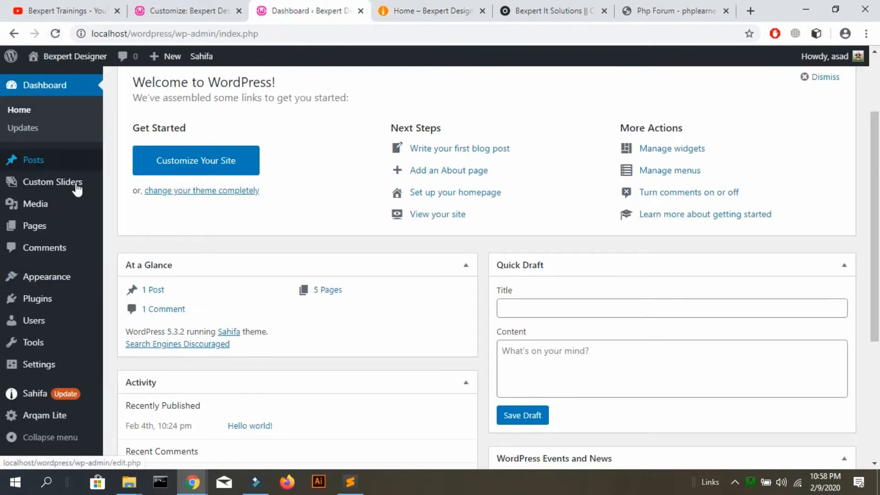
click(393, 6)
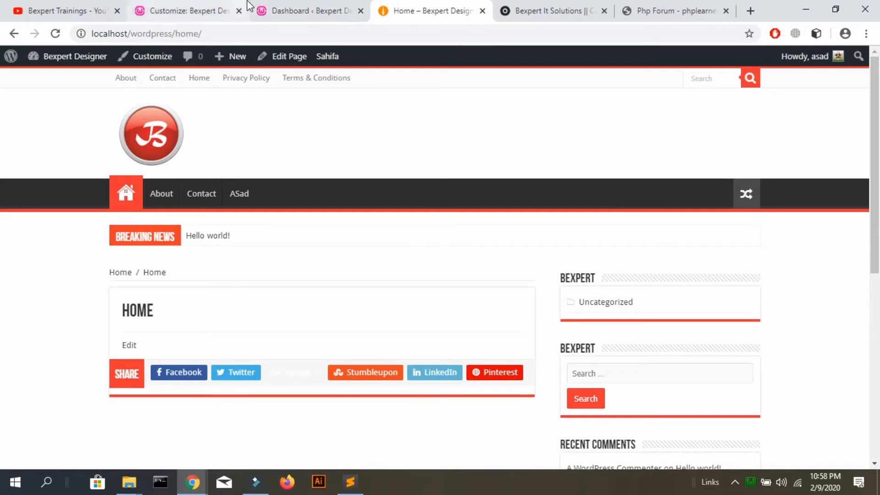
click(284, 7)
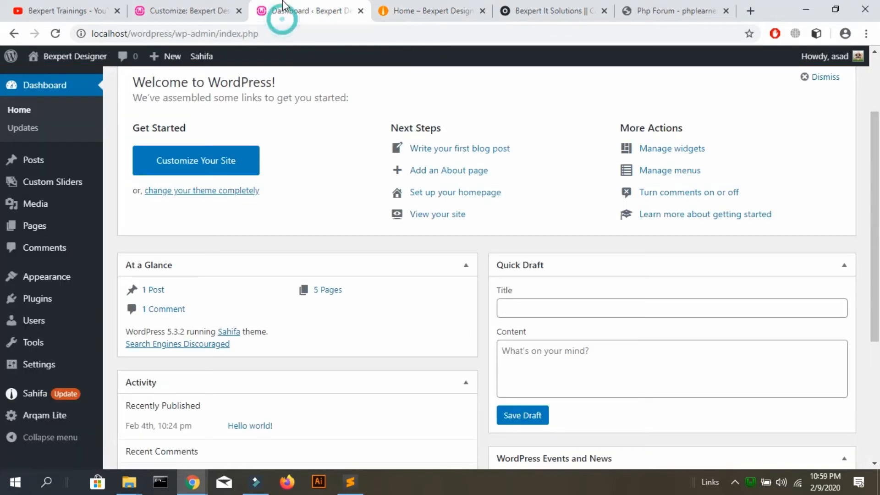
- Show the list of all posts in a new browser tab and move the "Hello world!" post to the trash
mouse_move(30, 161)
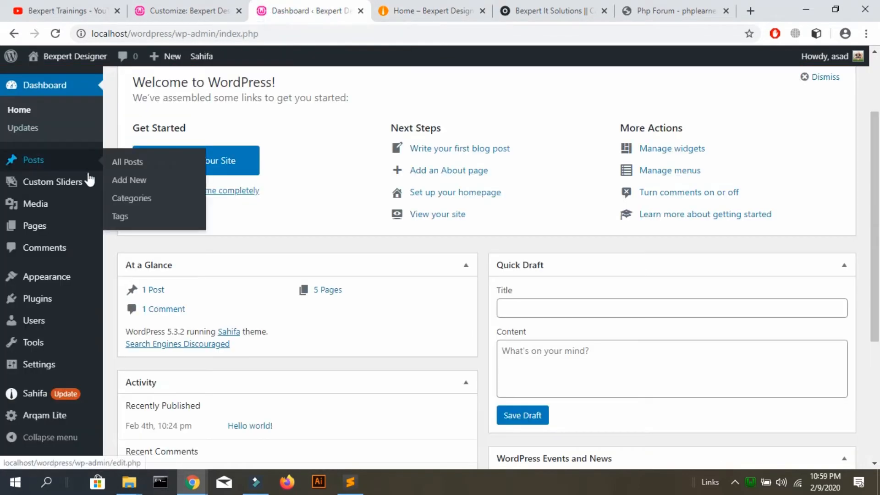
right_click(133, 167)
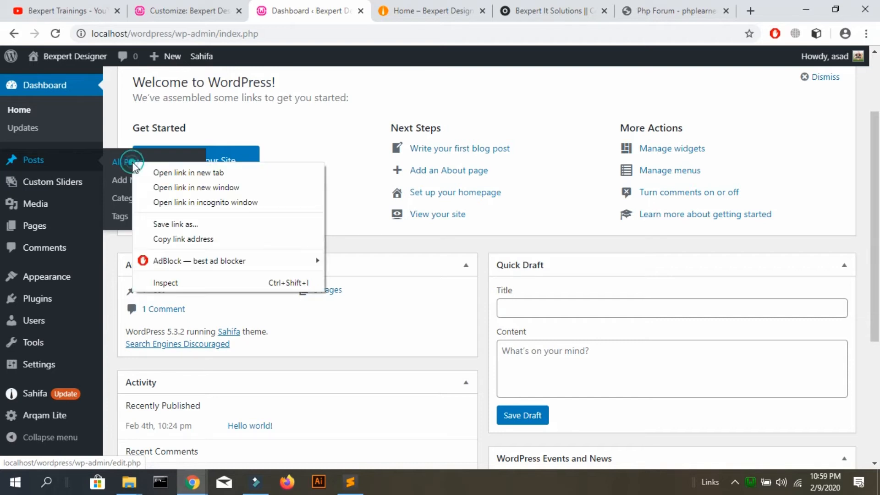
click(162, 173)
mouse_move(83, 169)
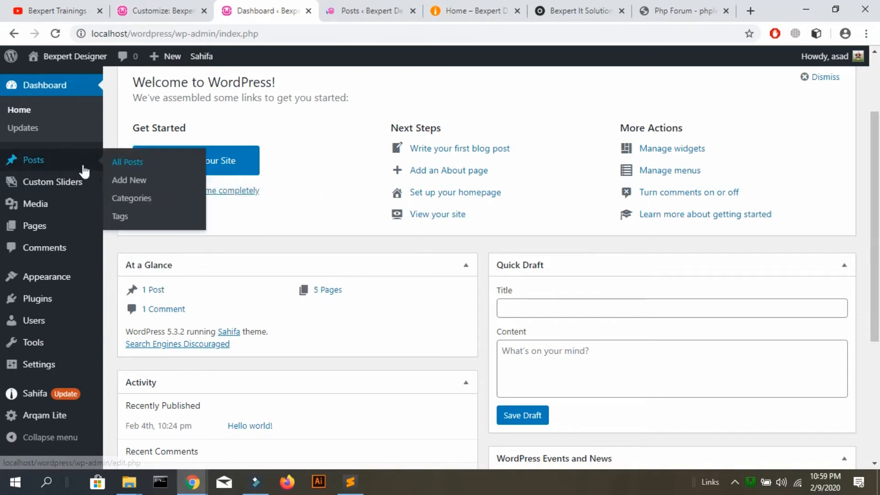
click(334, 10)
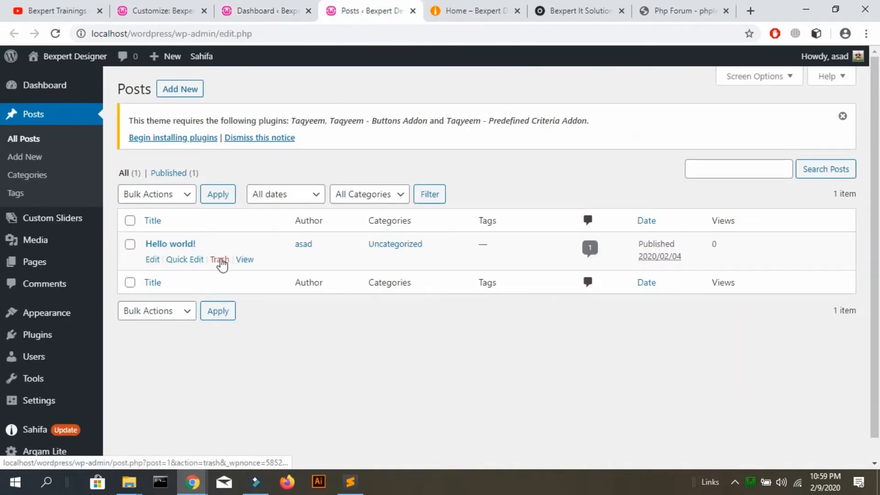
click(219, 259)
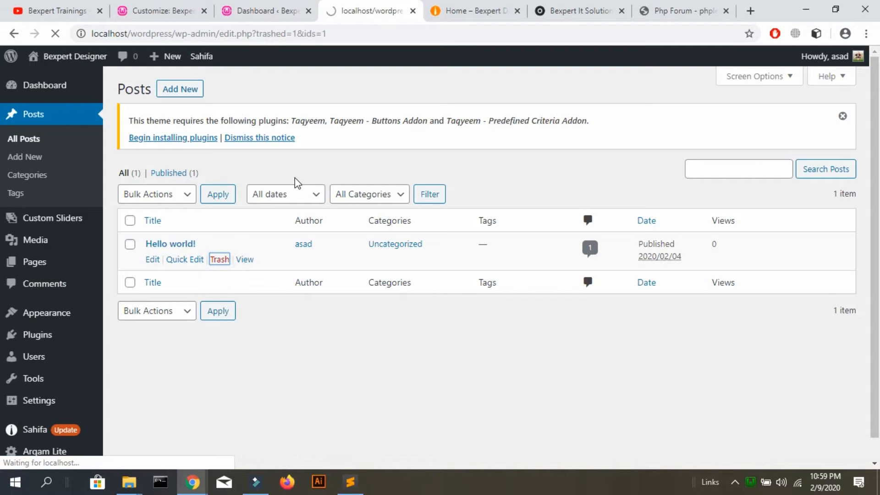
- Search google.com for "demo content" and open the theme.co demo content result in a tab beside the posts list
click(726, 7)
click(526, 34)
text(google.com)
key(Return)
text(demo cont)
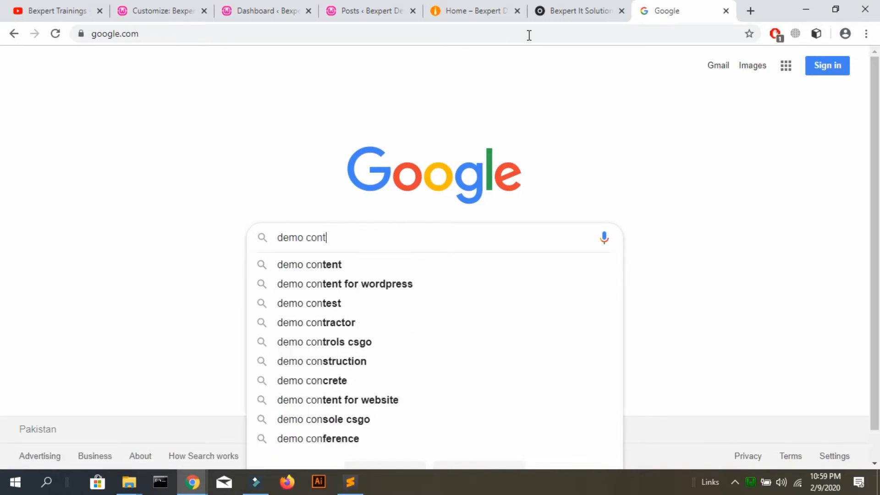
text(ent)
key(Return)
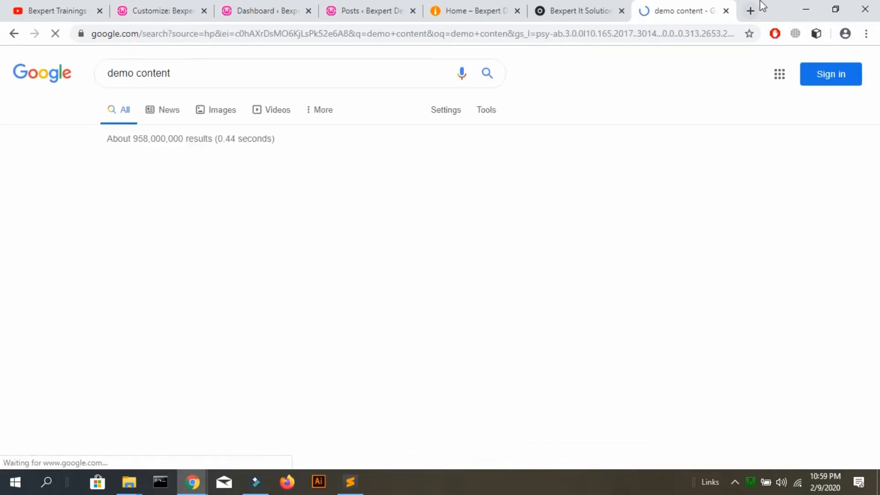
click(686, 6)
click(143, 182)
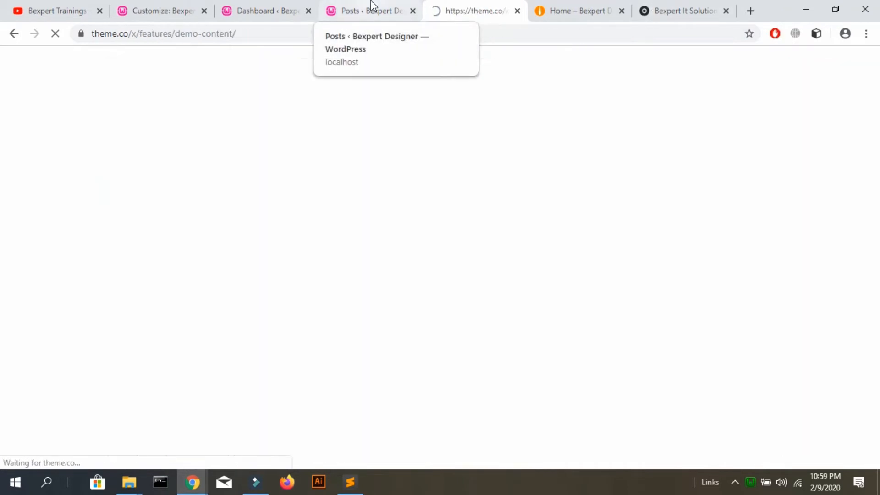
- Start a new post from the posts list and check the demo content page before returning to the post editor
click(371, 10)
click(182, 86)
click(183, 87)
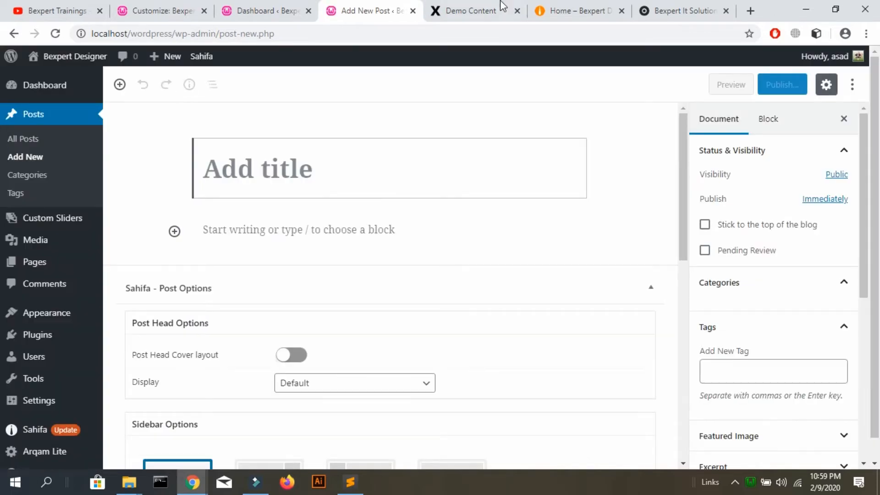
click(476, 6)
click(384, 9)
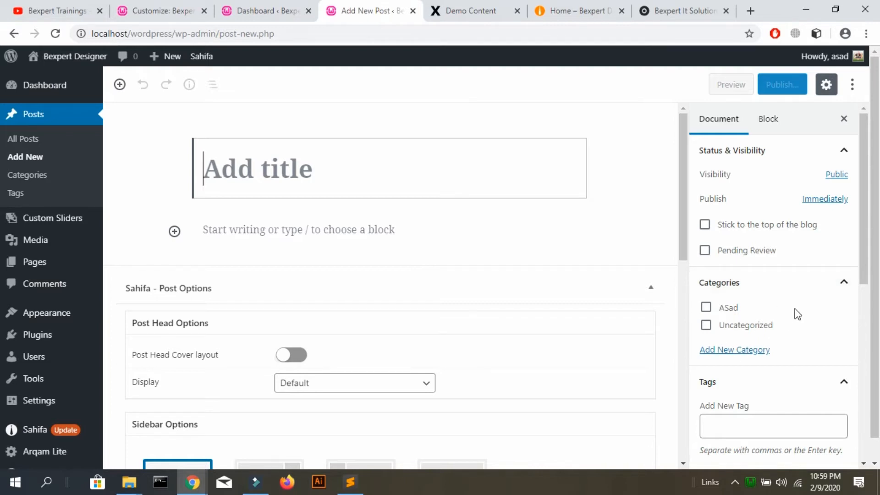
- Look at the site's Home page and the dashboard's post options, and return to the new post
click(559, 6)
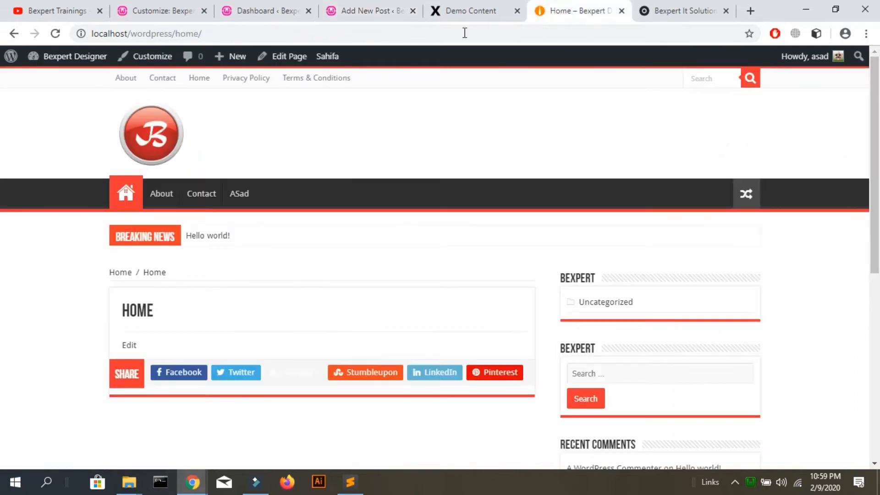
mouse_move(176, 142)
mouse_down()
mouse_move(263, 131)
mouse_move(177, 138)
mouse_move(131, 112)
mouse_move(180, 130)
mouse_move(169, 137)
mouse_up()
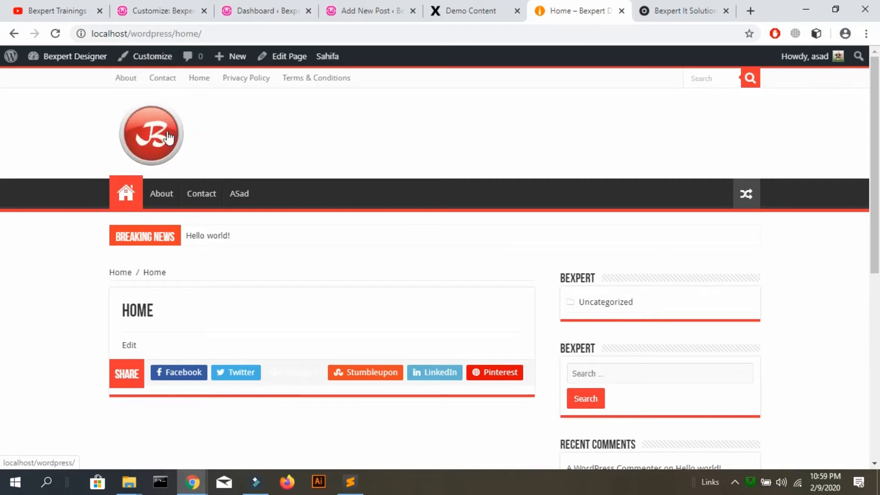
click(359, 10)
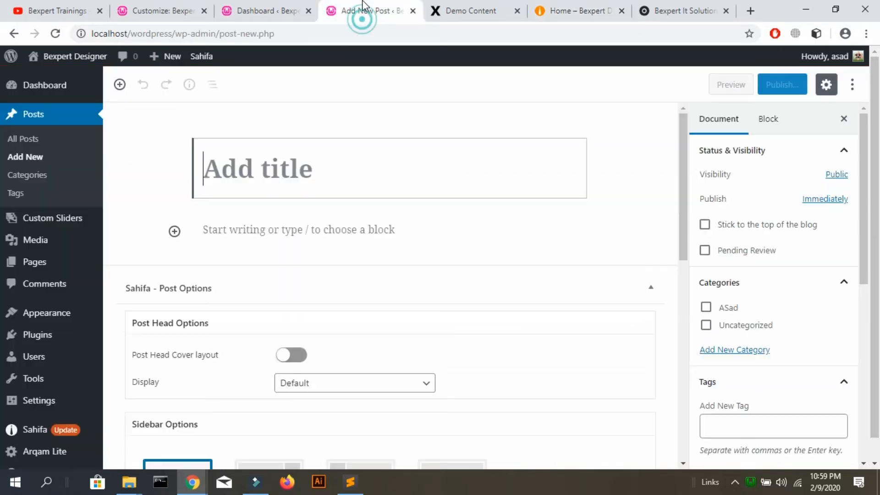
click(282, 7)
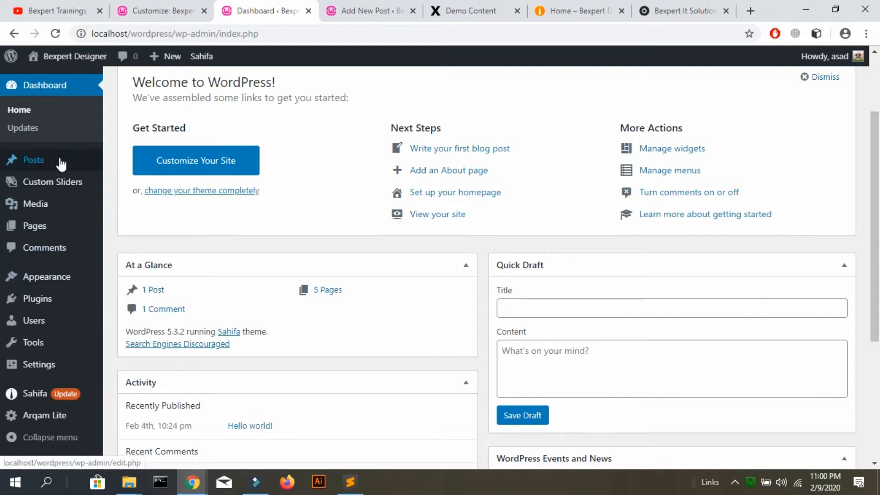
mouse_move(61, 157)
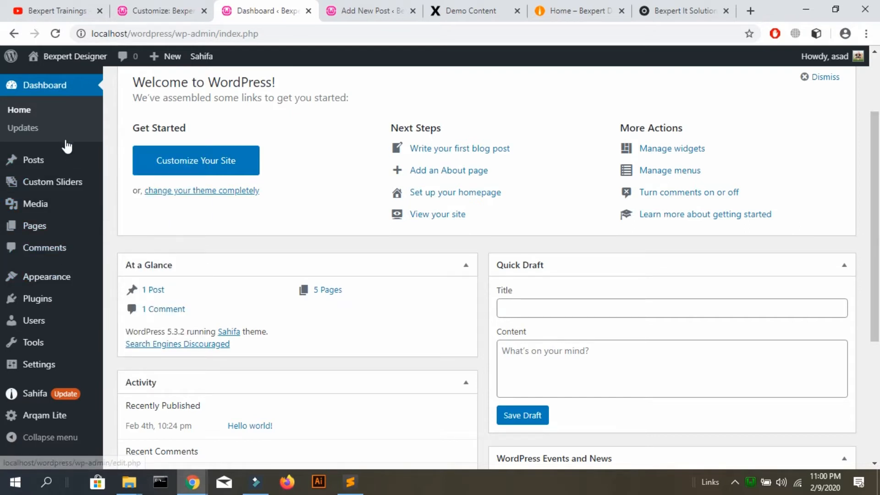
click(405, 14)
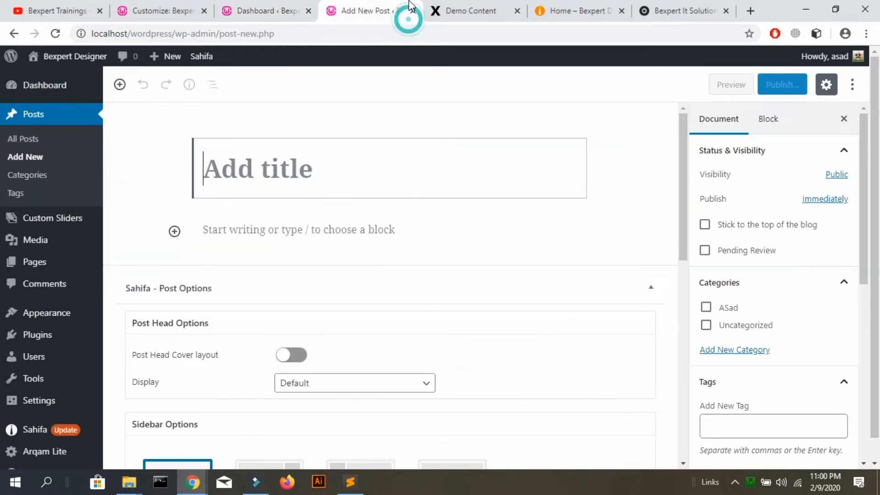
- Enter the new post's empty body paragraph and review the post's document settings with the available categories
triple_click(314, 227)
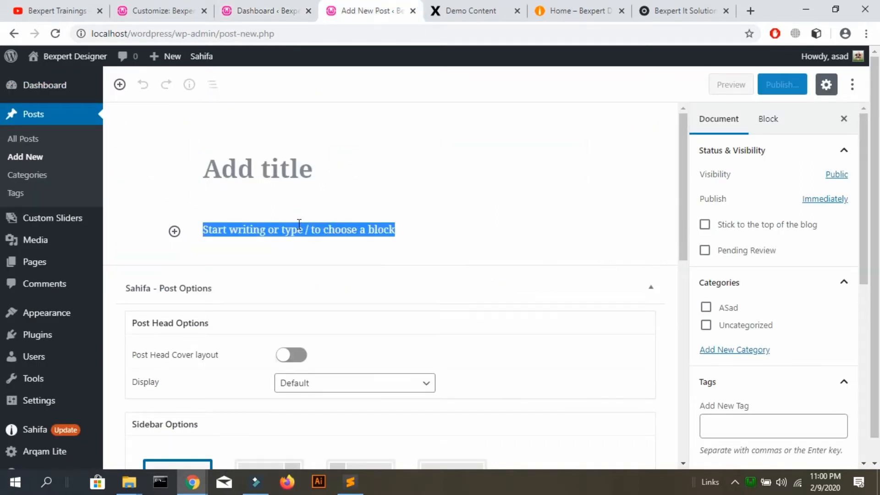
click(299, 228)
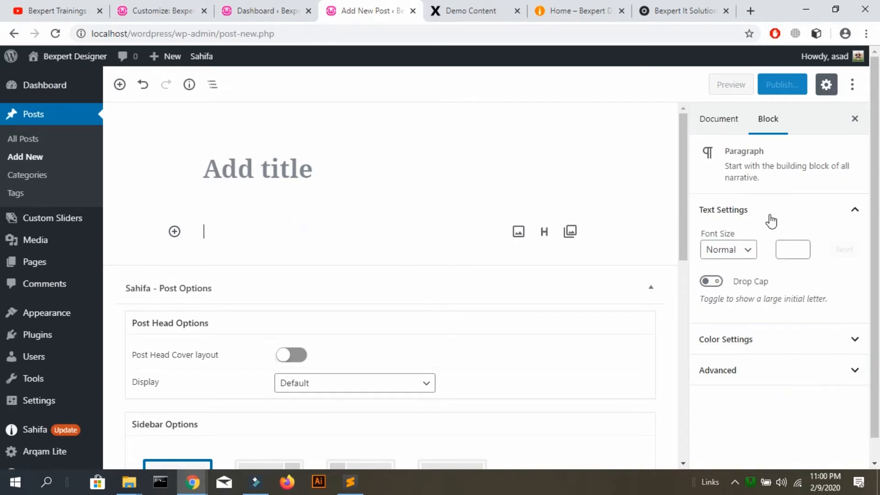
click(736, 124)
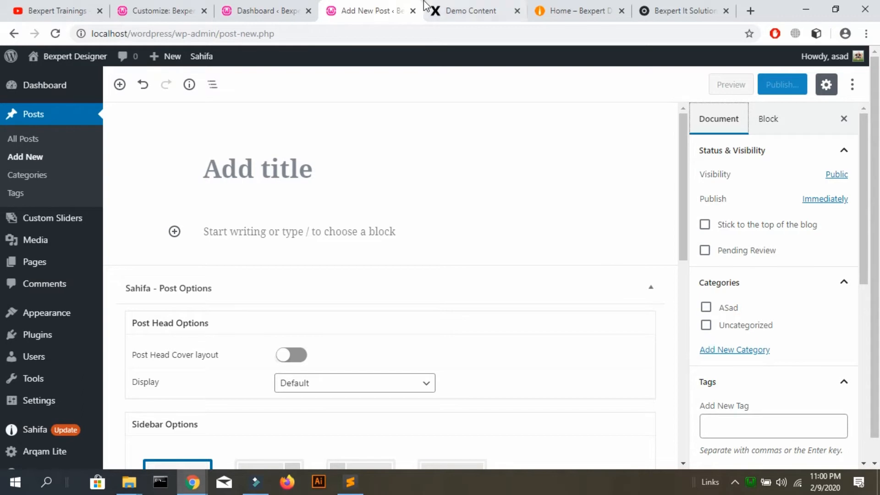
- Open the post categories from the dashboard and delete the category listed above Uncategorized
click(247, 14)
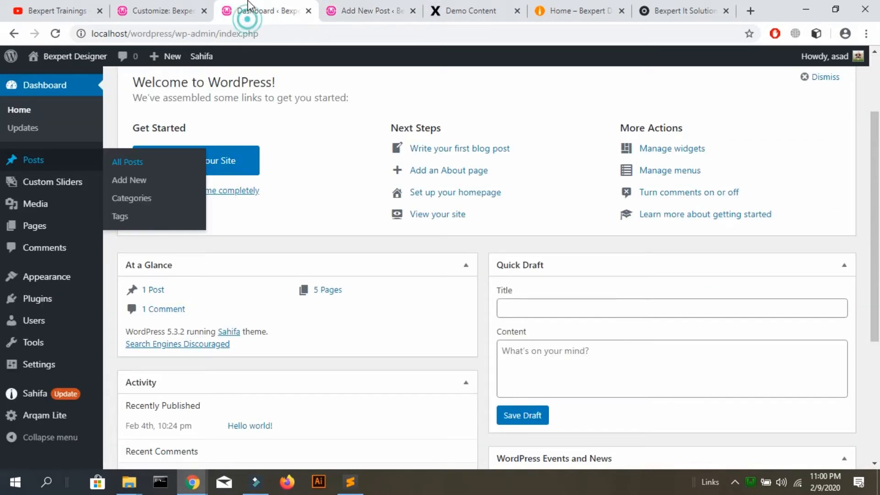
click(127, 200)
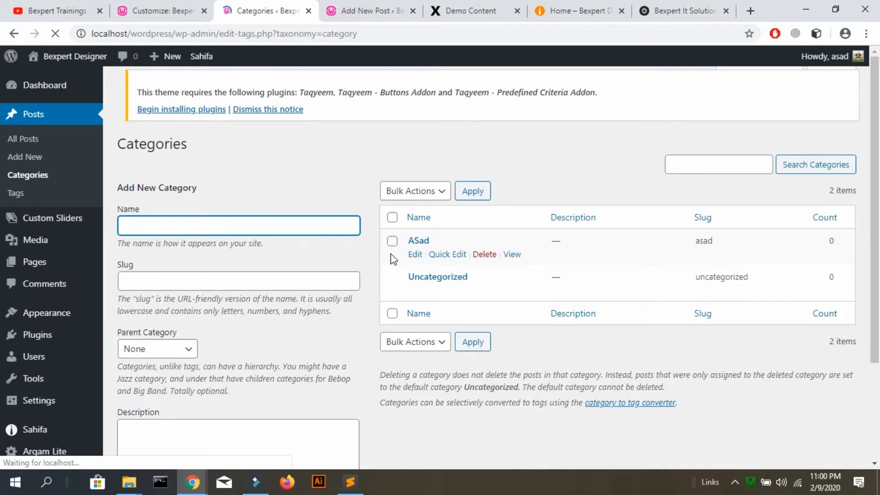
click(392, 313)
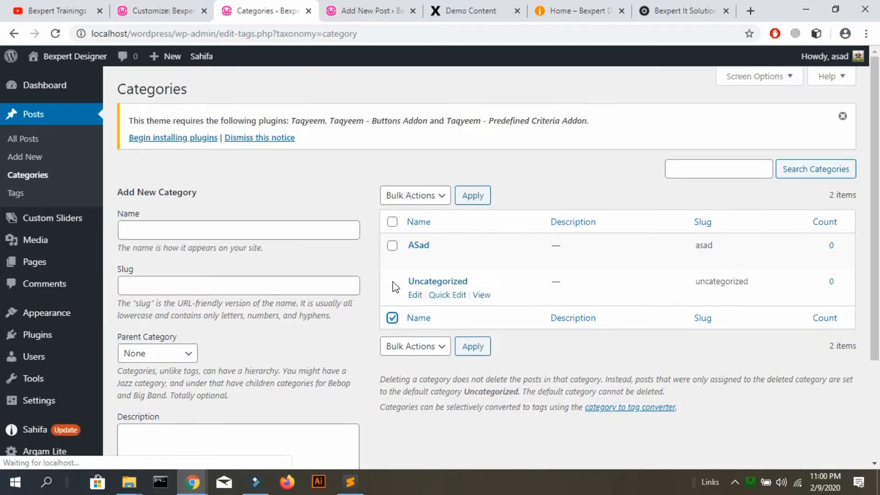
click(392, 248)
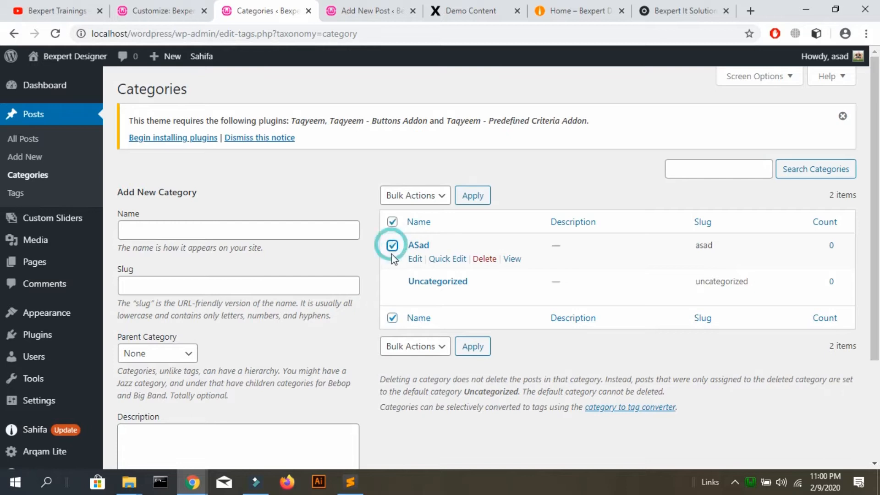
drag(394, 283, 481, 290)
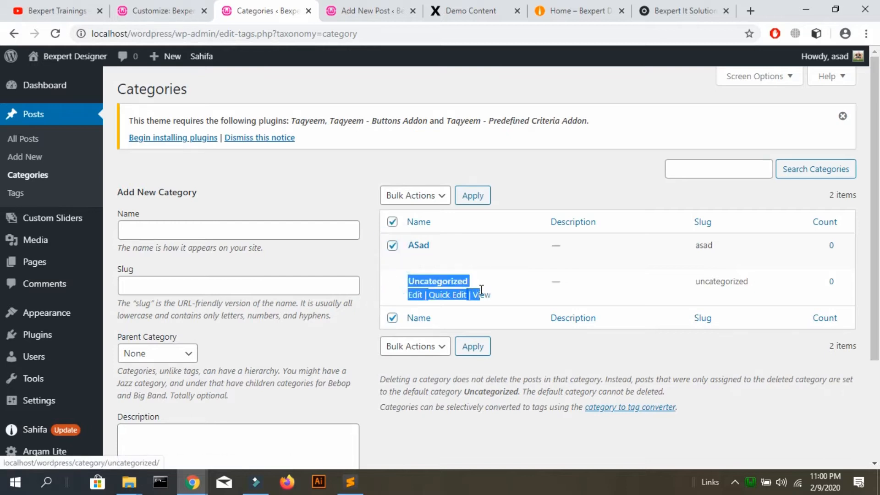
click(538, 415)
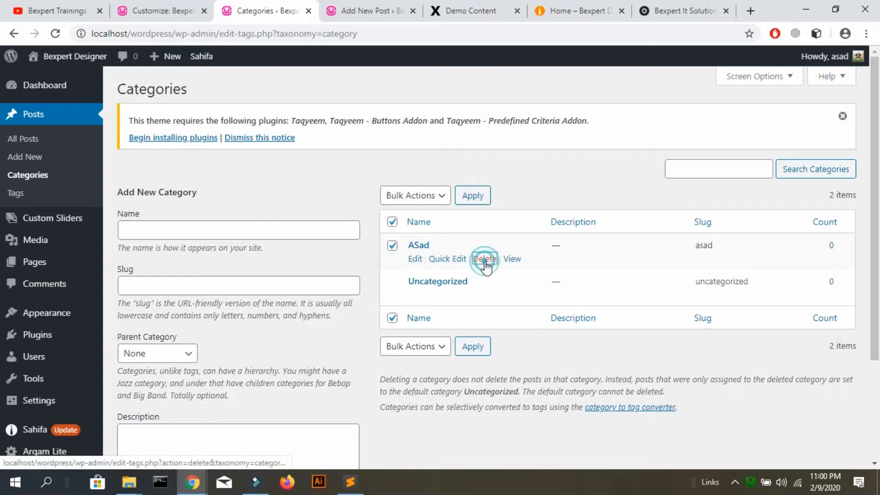
click(485, 260)
click(506, 132)
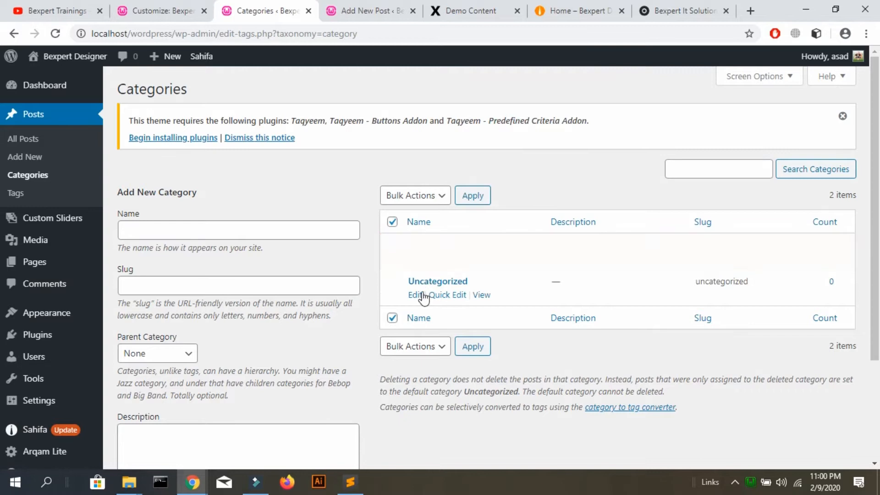
- Open the Uncategorized category for editing and rename it Logo
click(417, 259)
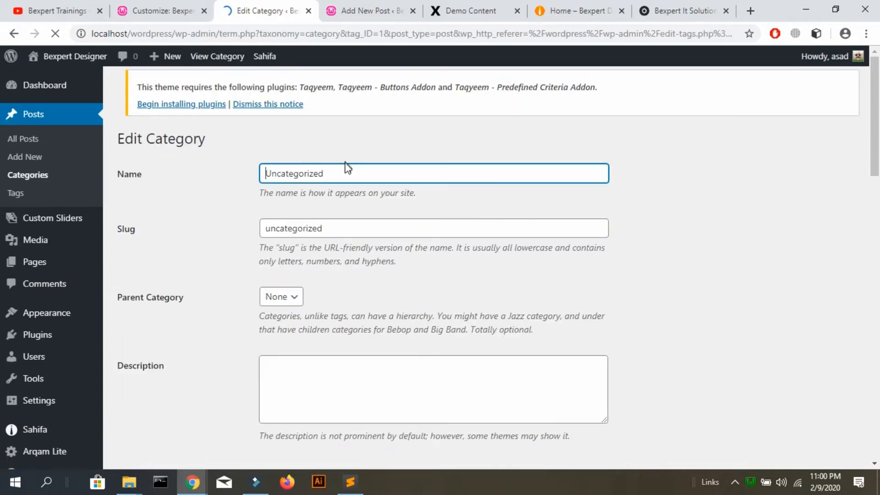
click(344, 167)
click(328, 178)
key(ctrl+a)
key(BackSpace)
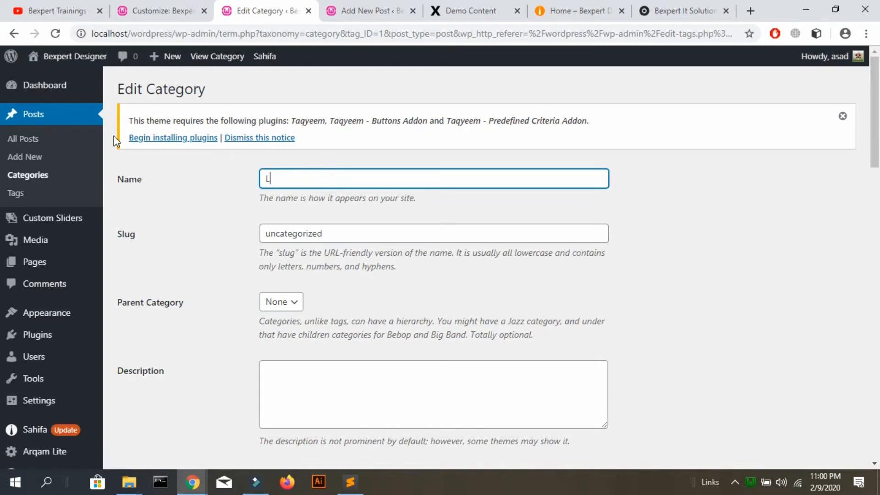
text(Logo)
- Set the category's slug to logo-designs, keep the default layout and update the category
key(Tab)
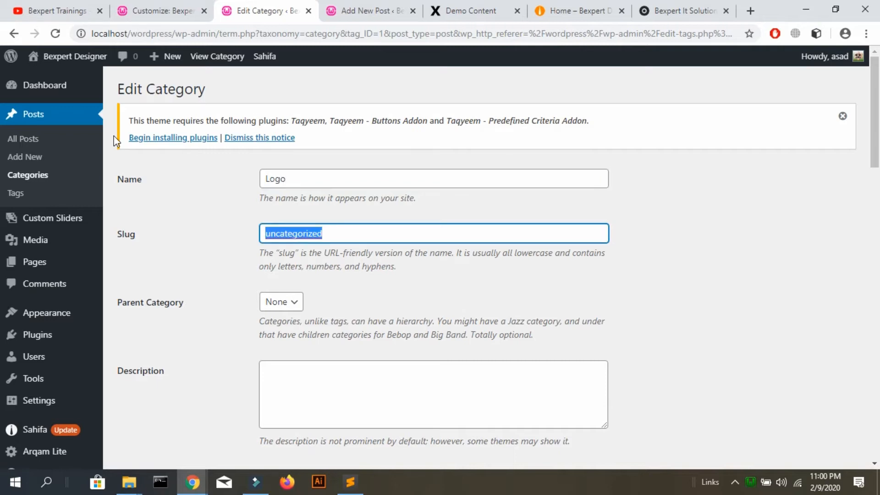
text(Lo)
text(logo-)
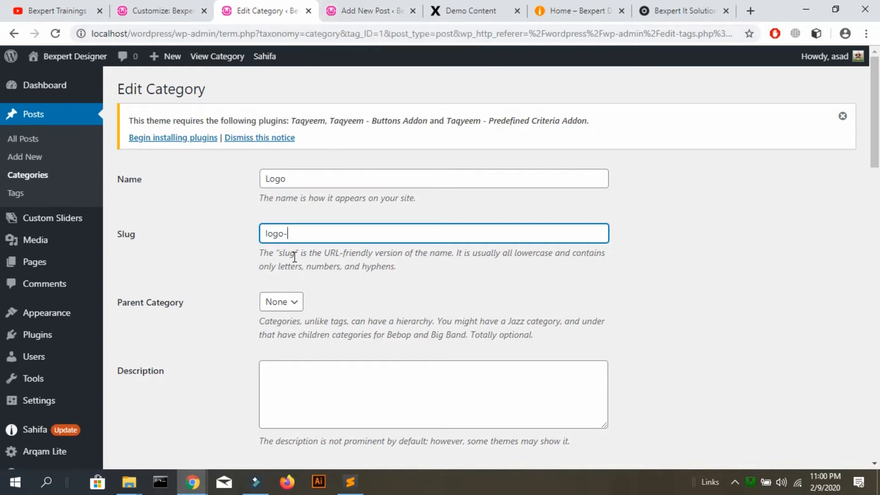
text(designing)
drag(878, 126, 866, 204)
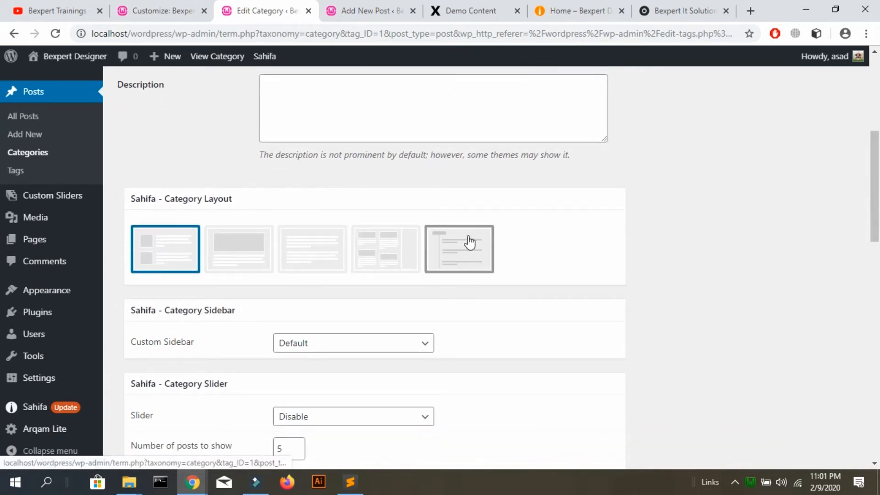
drag(878, 209, 878, 426)
click(137, 417)
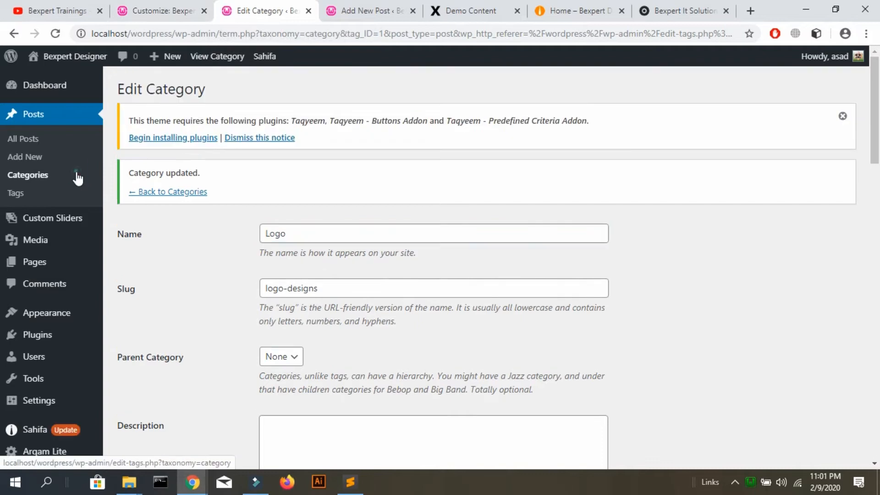
- Return to the post categories list and add a new category named Book Cover
click(78, 177)
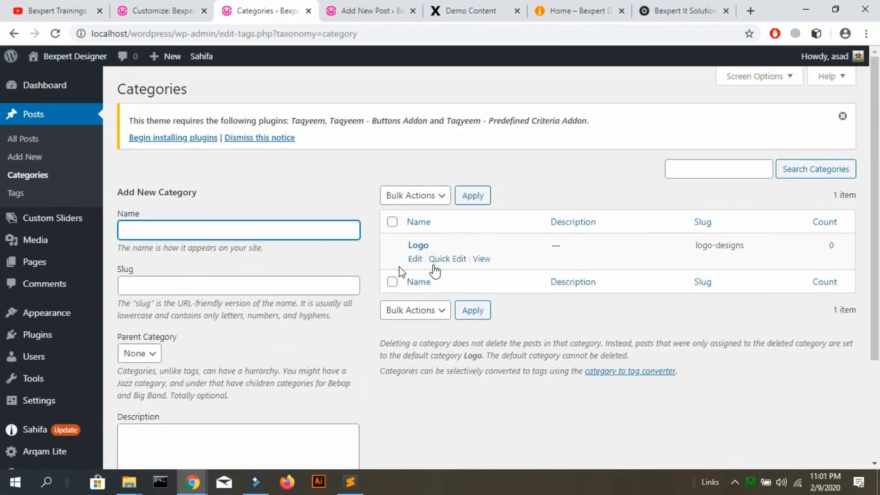
click(264, 228)
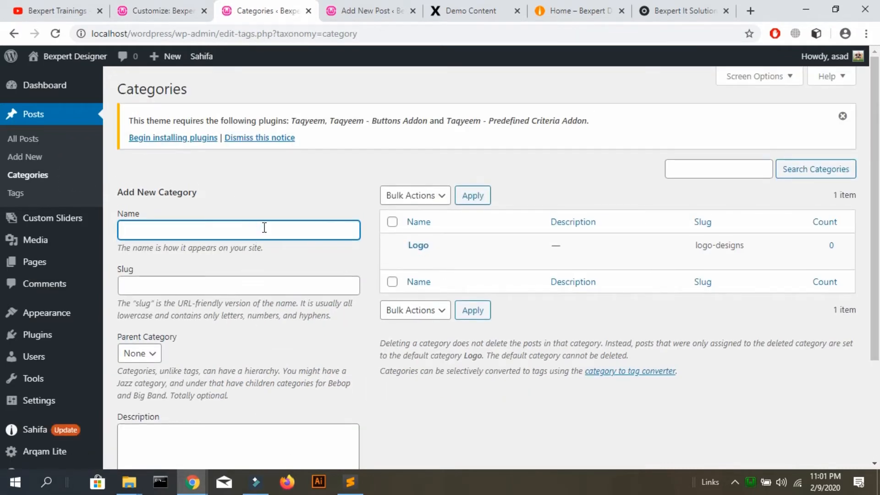
text(Book Cover Design)
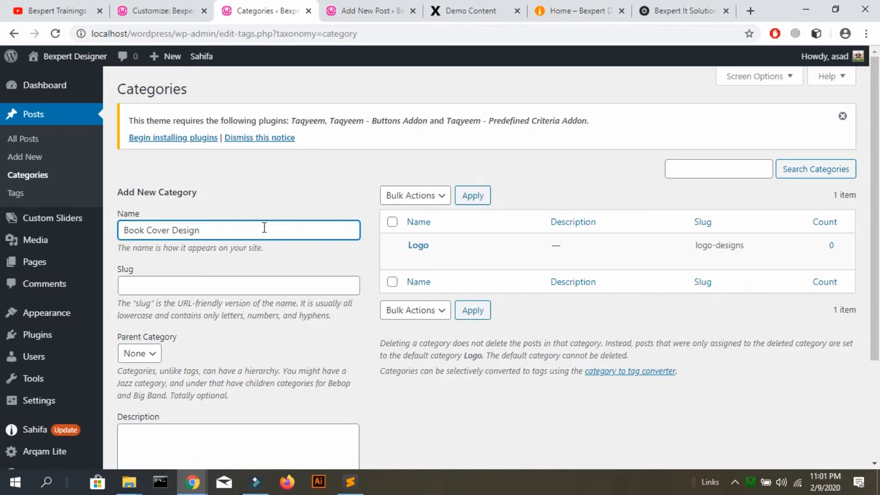
key(BackSpace)
key(BackSpace)
key(BackSpace)
key(BackSpace)
key(BackSpace)
key(BackSpace)
key(BackSpace)
key(BackSpace)
key(BackSpace)
key(BackSpace)
key(BackSpace)
text(k Cover)
scroll(2, 358, down, 3)
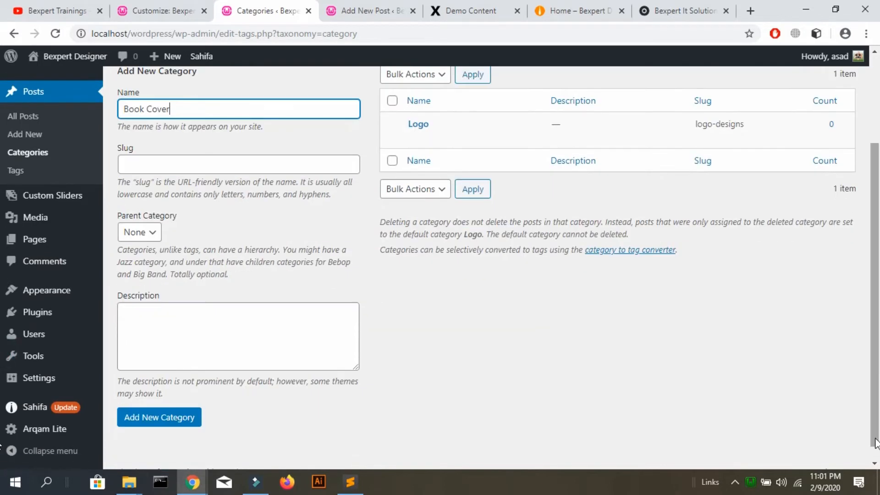
click(142, 417)
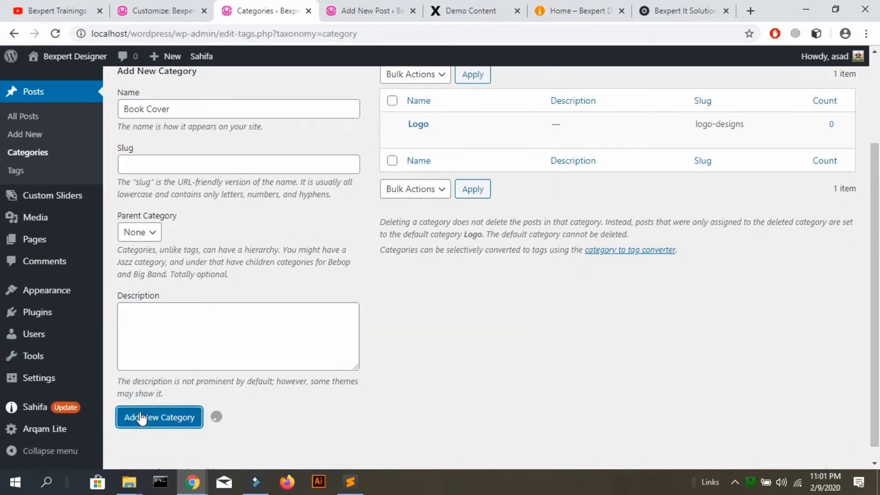
drag(874, 222, 875, 178)
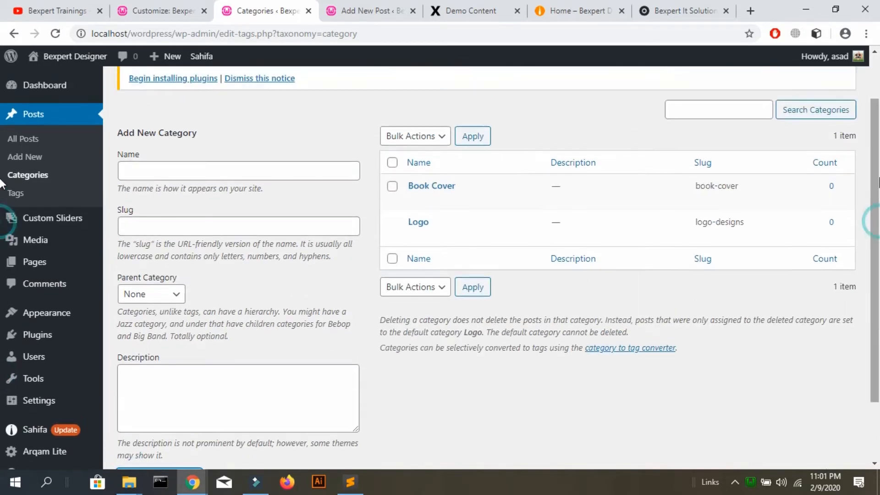
mouse_move(444, 237)
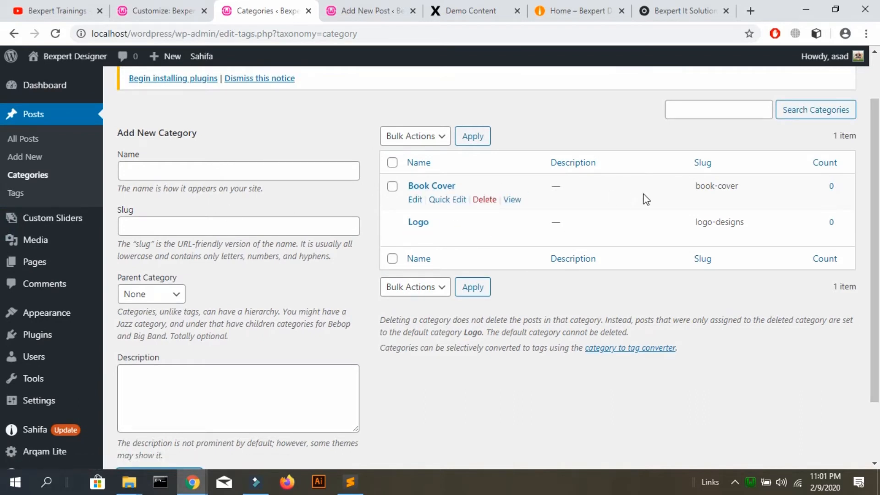
double_click(554, 222)
click(543, 388)
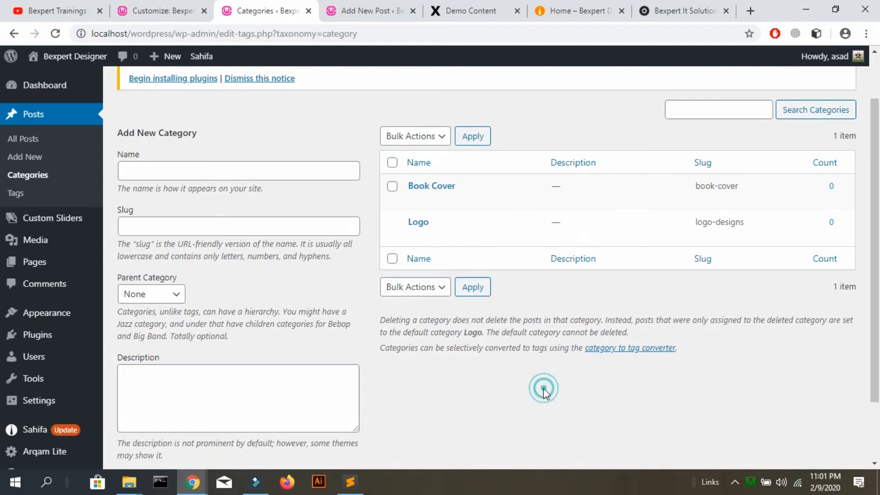
- Add a new post category named Psd Designs
click(276, 177)
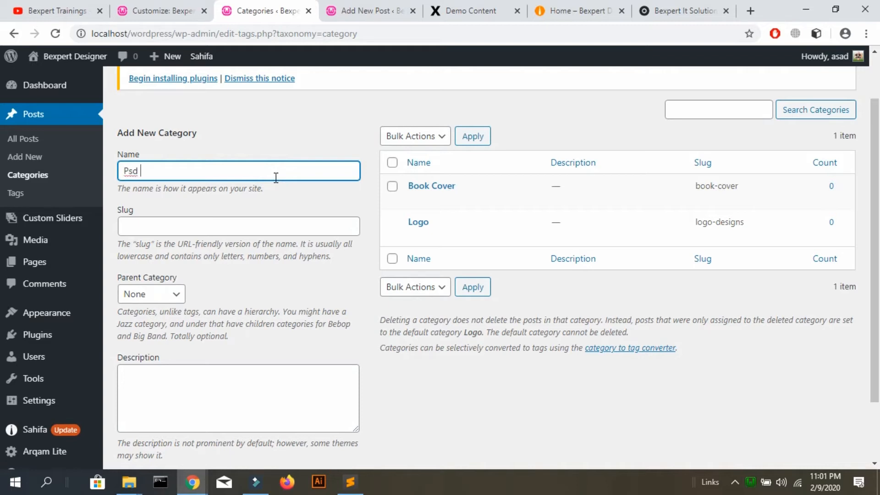
text(Psd Desigi)
key(BackSpace)
text(ns)
drag(879, 270, 878, 341)
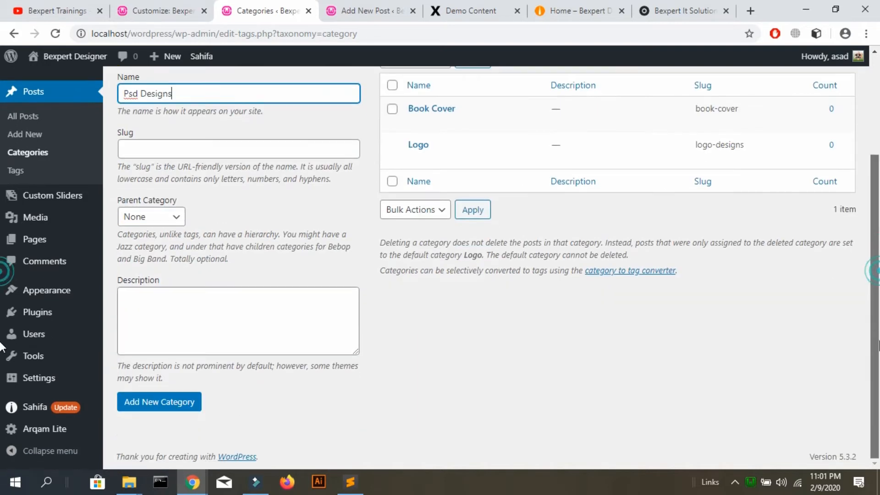
click(170, 403)
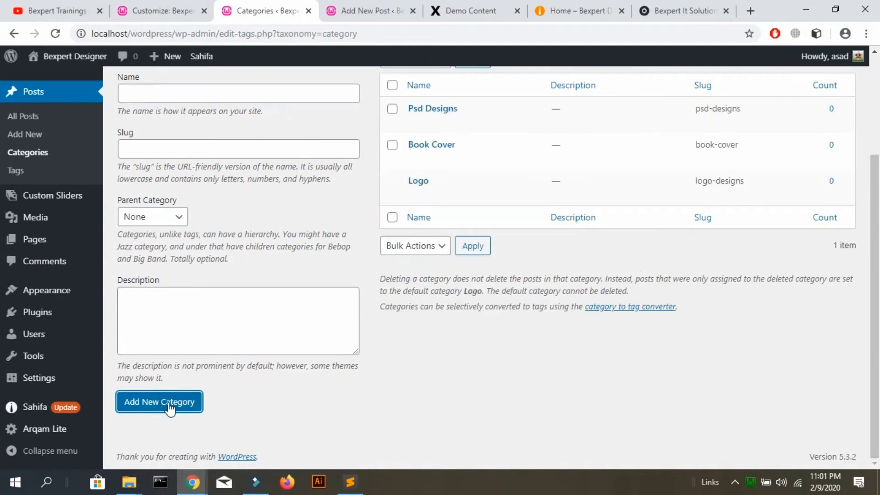
scroll(458, 275, up, 2)
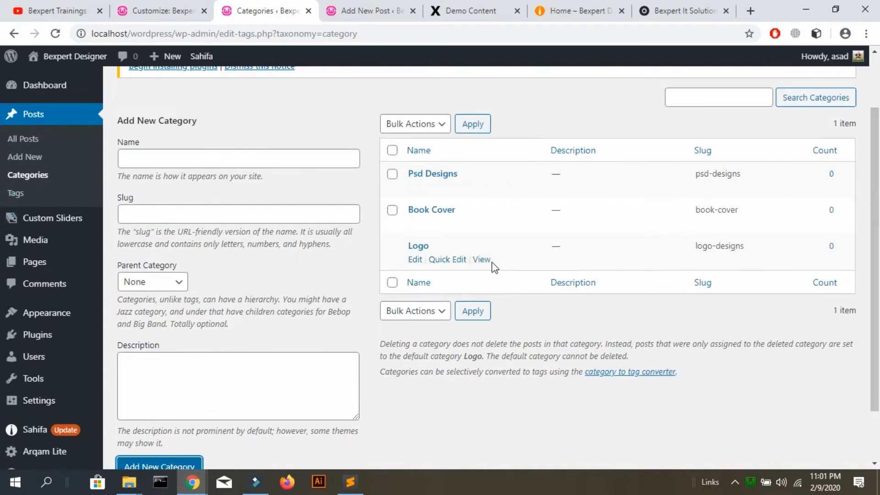
- Add a new post category named Web designs
click(286, 163)
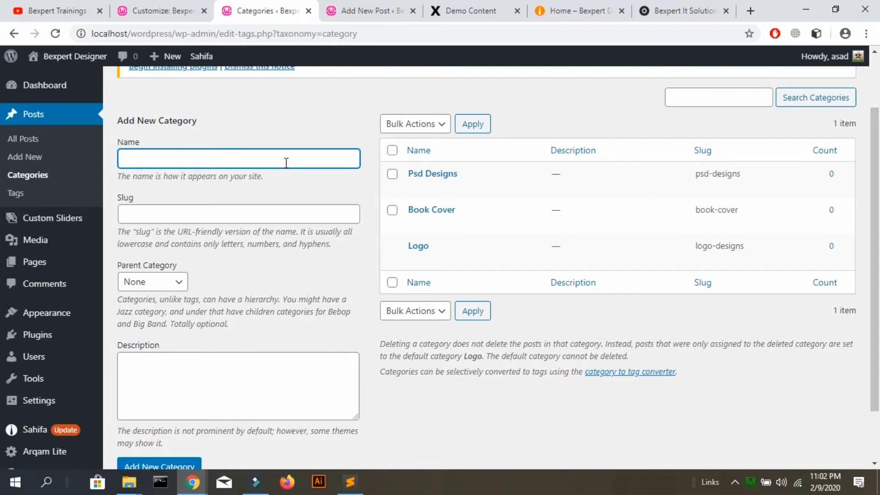
text(esigns)
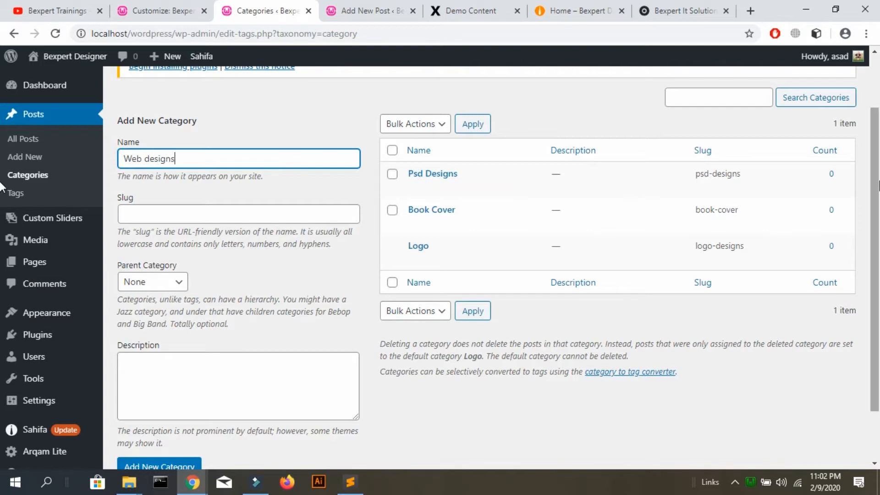
scroll(458, 275, down, 2)
click(184, 404)
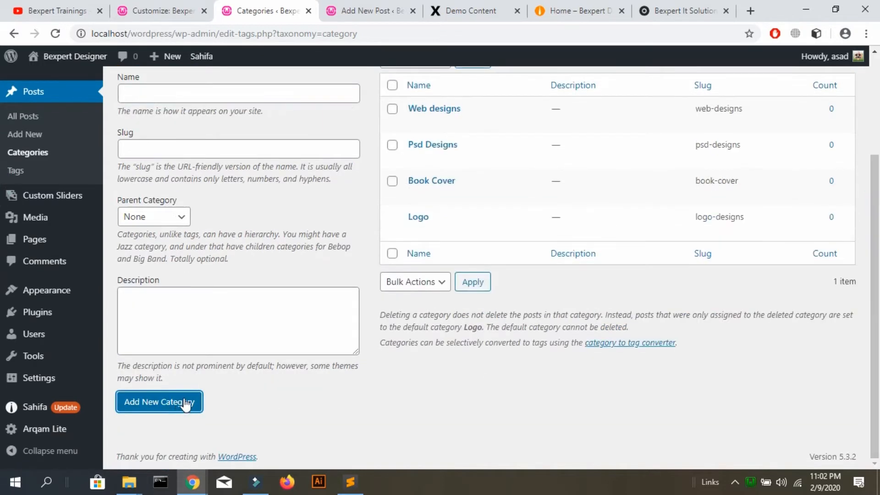
- Add a new post category named T-shirts
scroll(598, 198, up, 3)
click(333, 212)
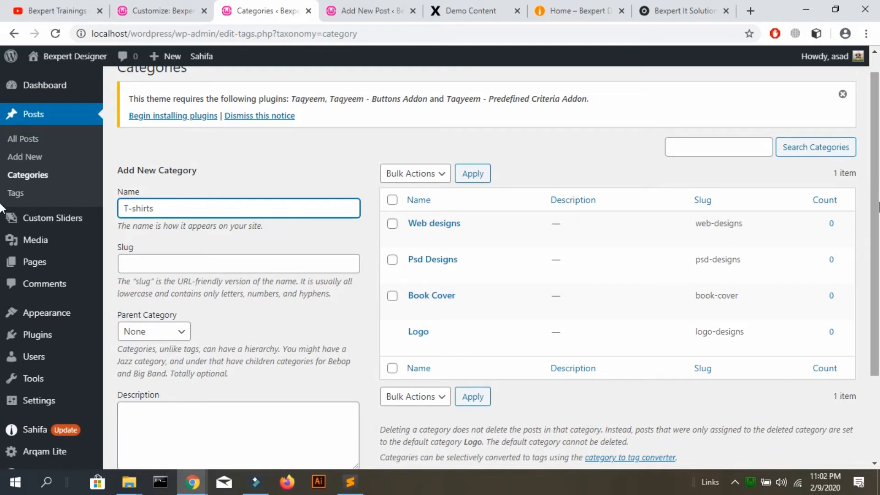
scroll(2, 207, down, 2)
click(155, 437)
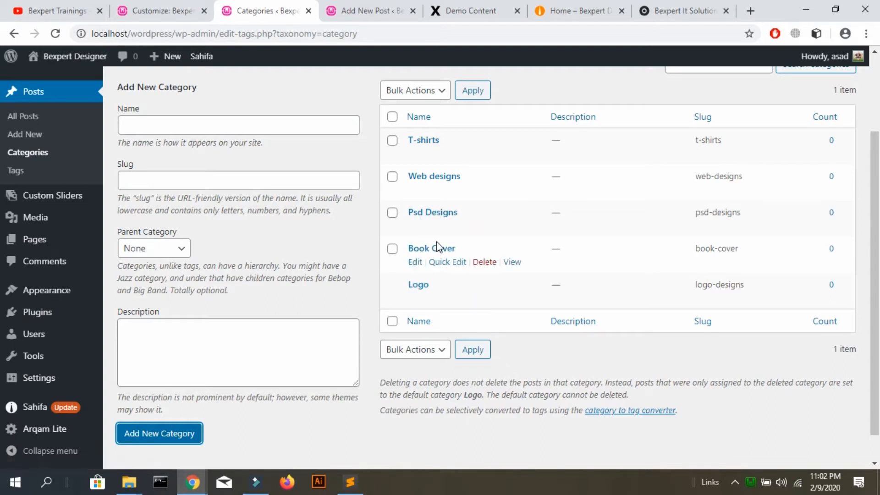
- Add a new post category named Email Designs
click(229, 121)
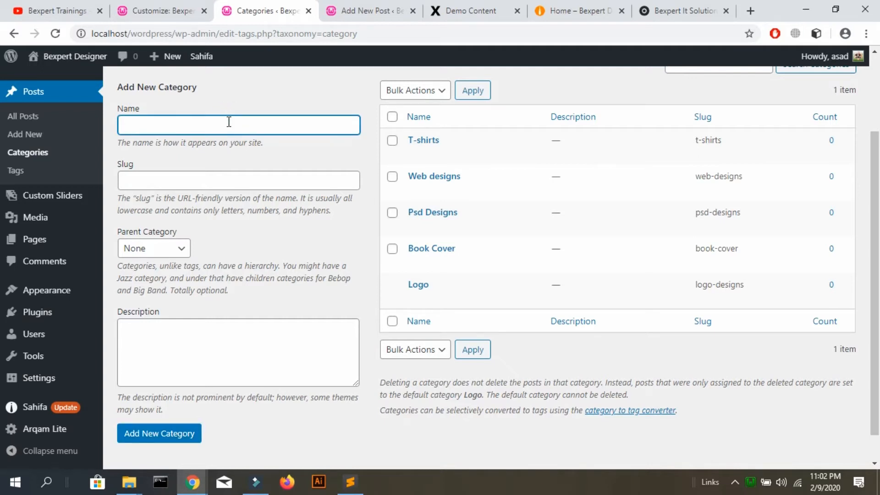
text(Emai)
text(l Desiinng)
text(ns)
click(160, 433)
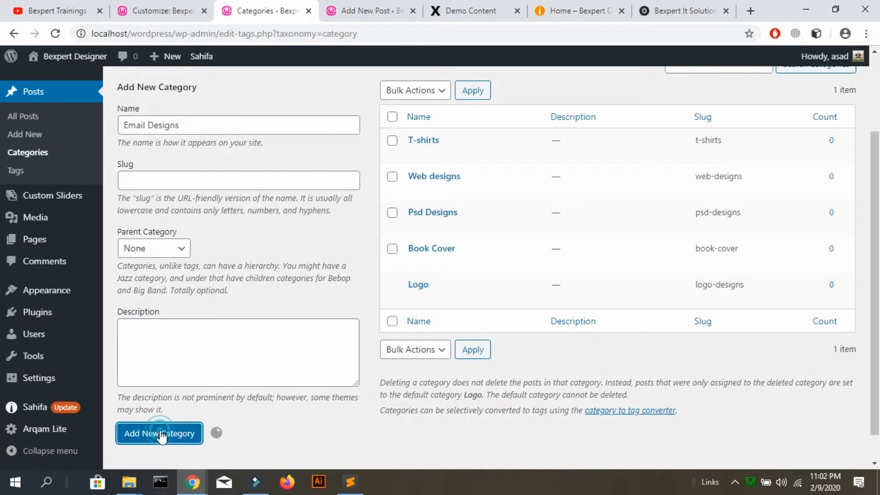
- Add a new post category named Wordpress, leaving the slug empty and the parent category as None
click(229, 118)
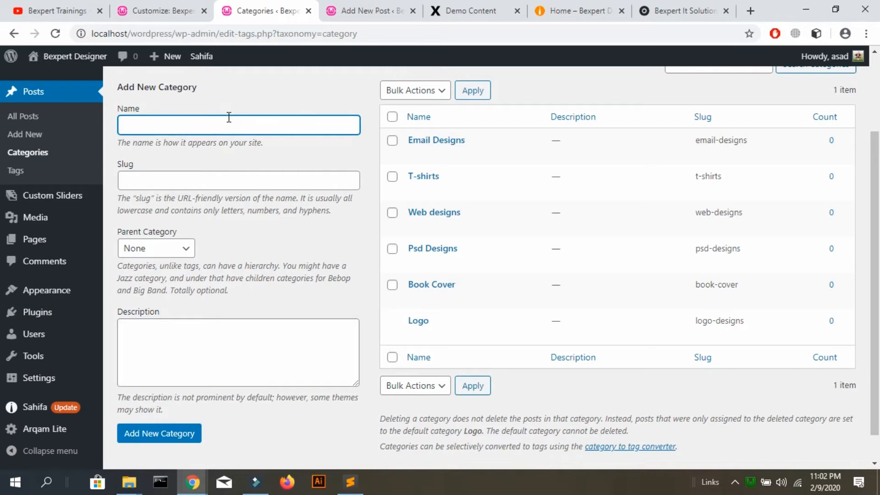
text(Wordpress Desiging)
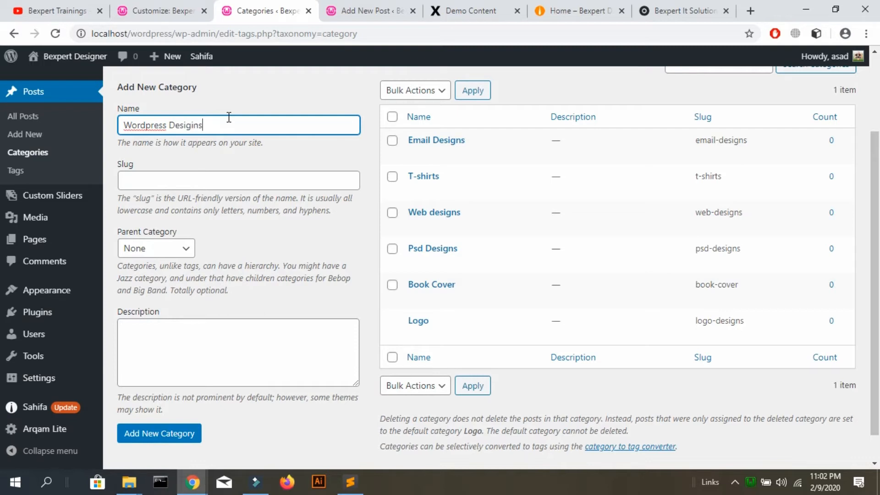
click(206, 132)
drag(184, 129, 165, 129)
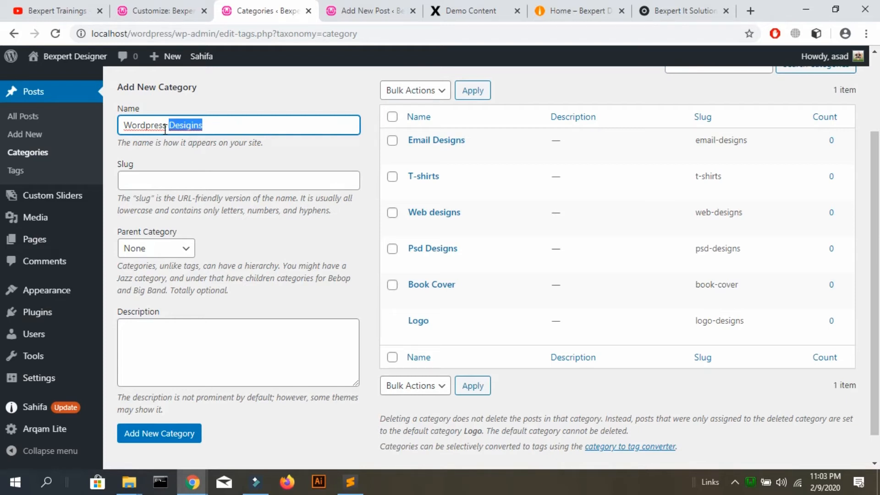
key(BackSpace)
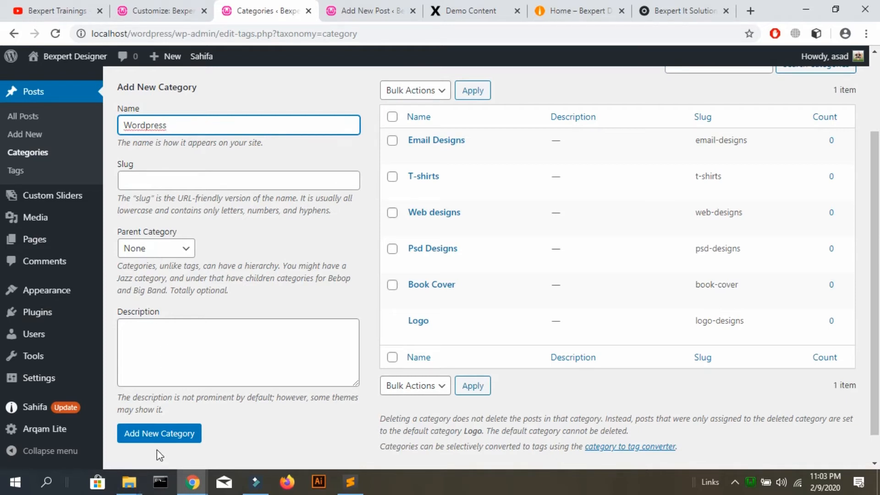
click(167, 443)
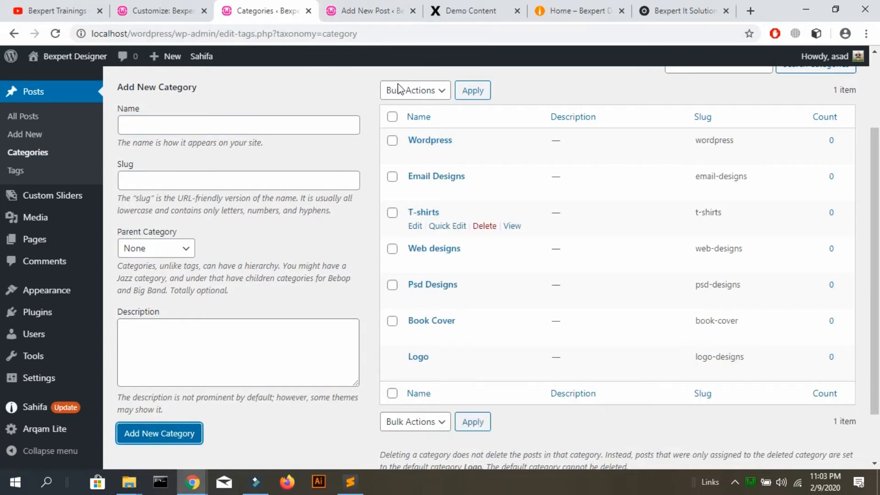
- Switch to the new post tab and visit the site's front page to check its menus and content
click(351, 11)
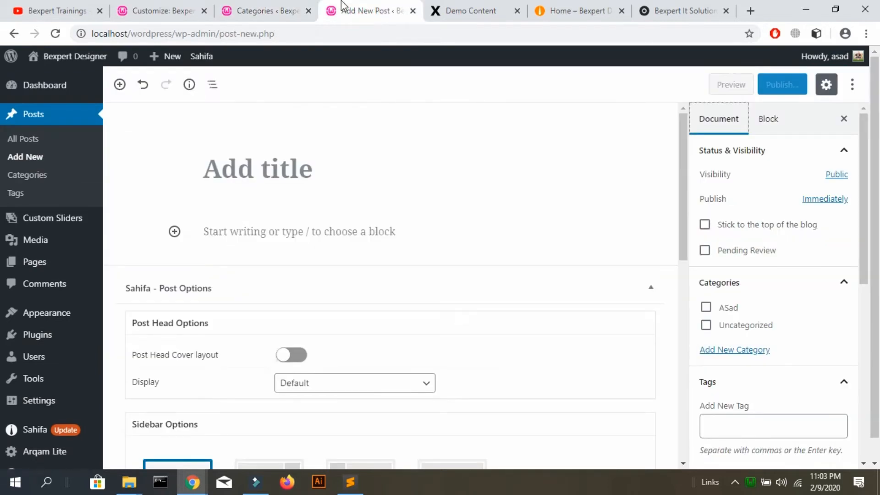
click(192, 12)
click(351, 11)
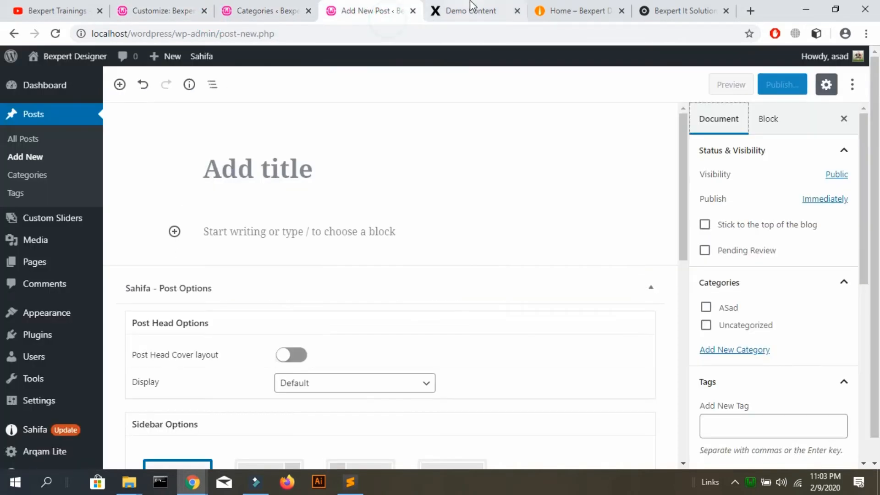
mouse_move(75, 58)
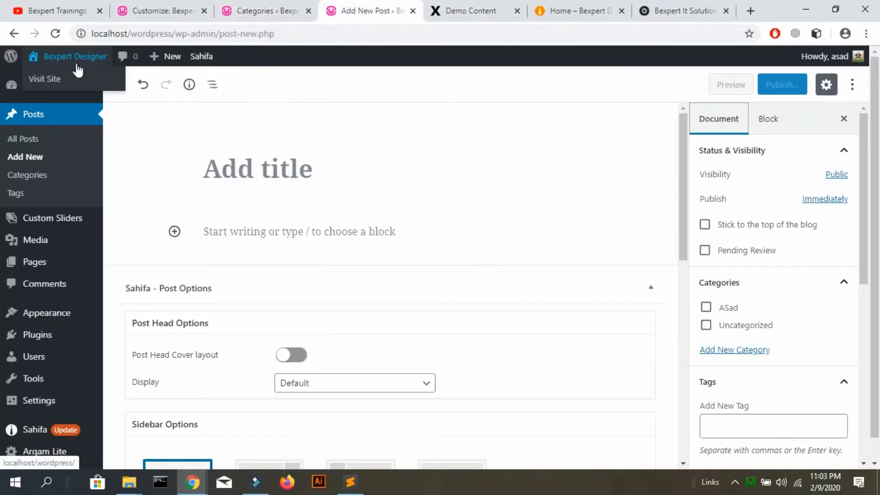
click(72, 76)
key(Return)
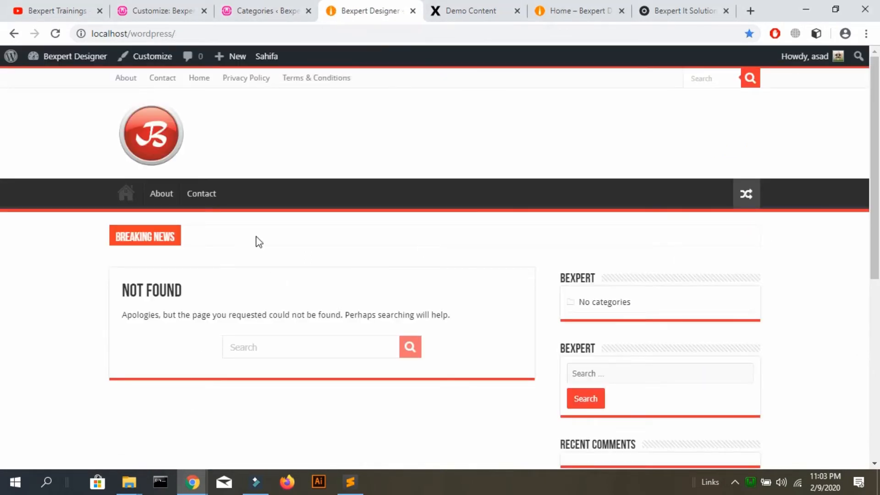
- Go back to the categories tab, open the menu editor and review the existing main menu's structure and settings
click(309, 6)
mouse_move(6, 296)
scroll(5, 297, down, 2)
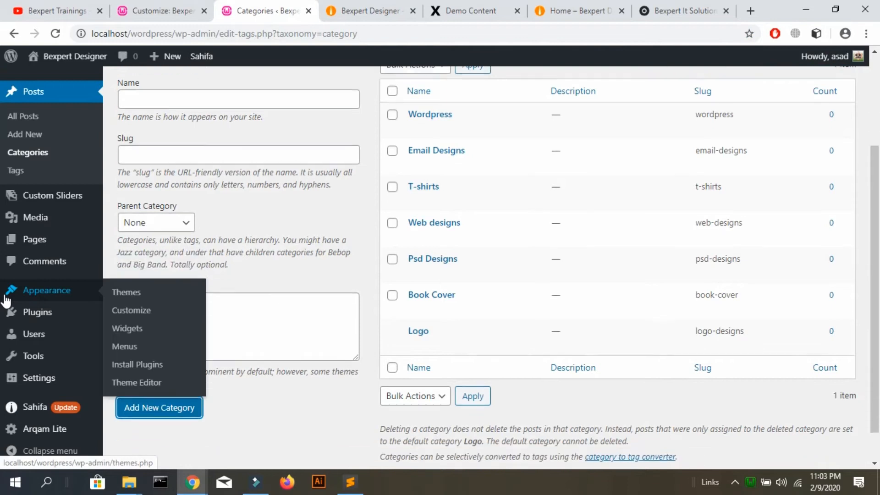
click(119, 349)
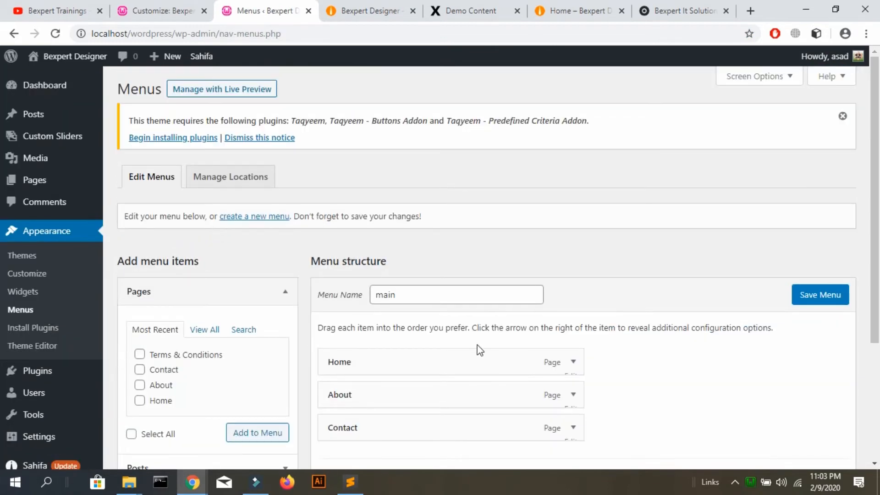
drag(878, 134, 878, 210)
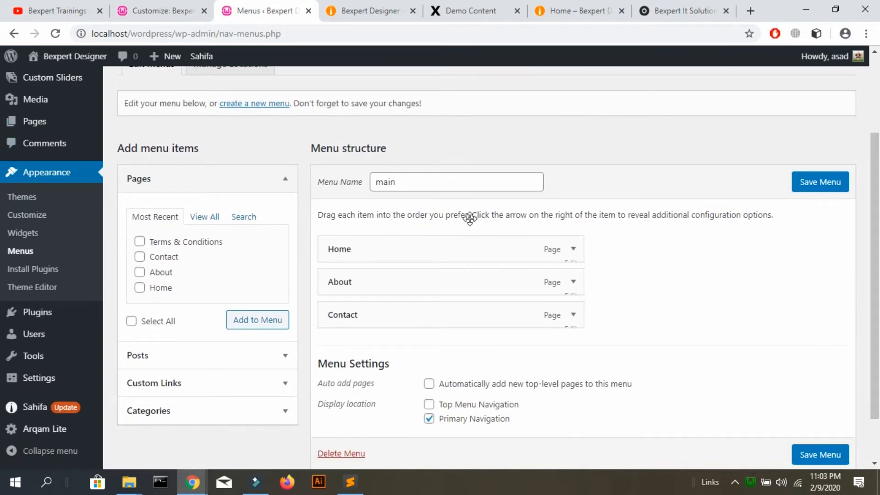
- Create a new navigation menu named main menu
click(249, 103)
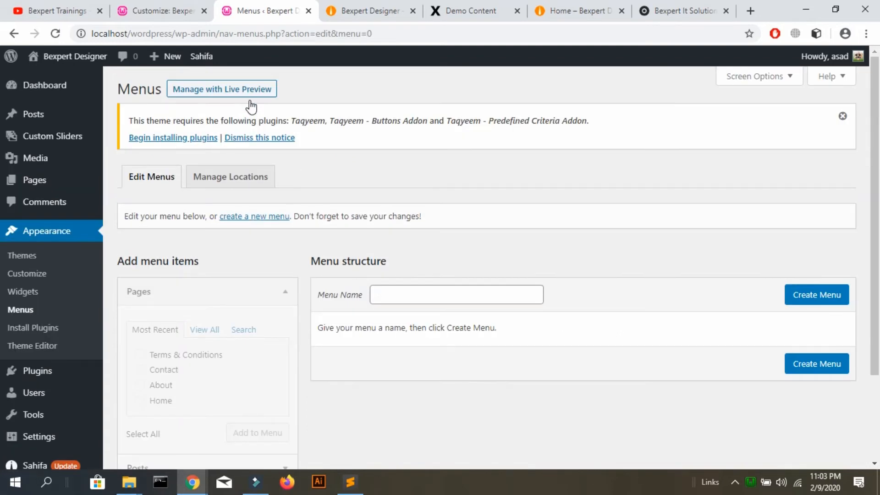
click(444, 293)
text(mai)
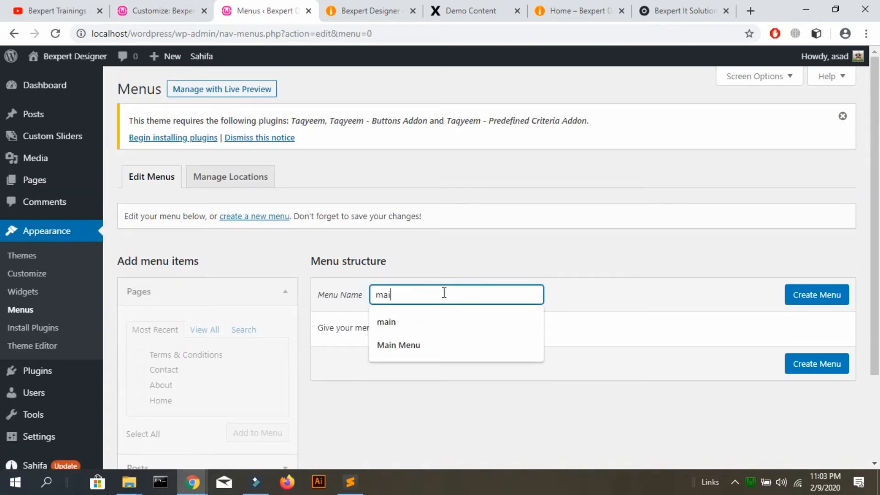
text(nm)
key(BackSpace)
text(menu)
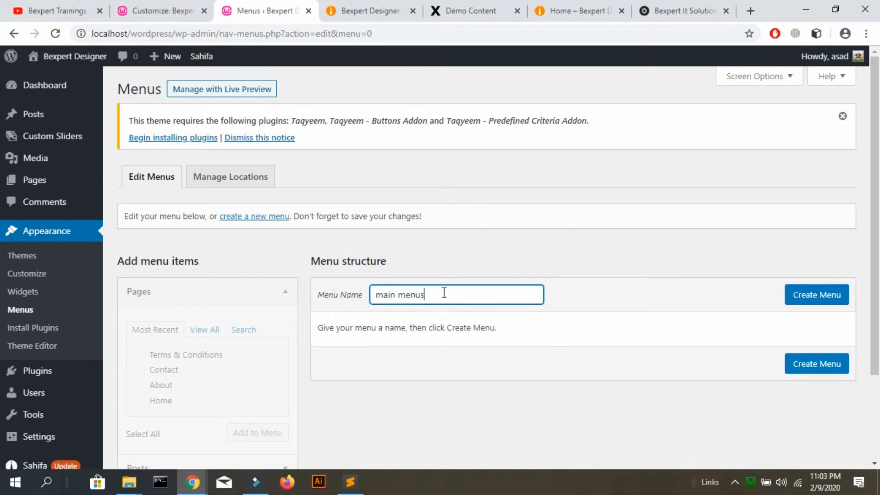
click(829, 291)
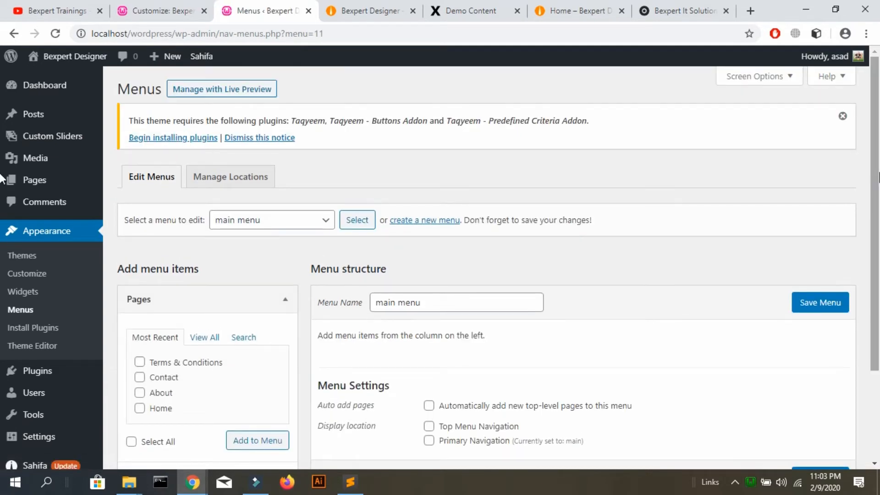
- Add all categories, from Book Cover and Email Designs through Wordpress, as items of main menu
scroll(2, 178, down, 3)
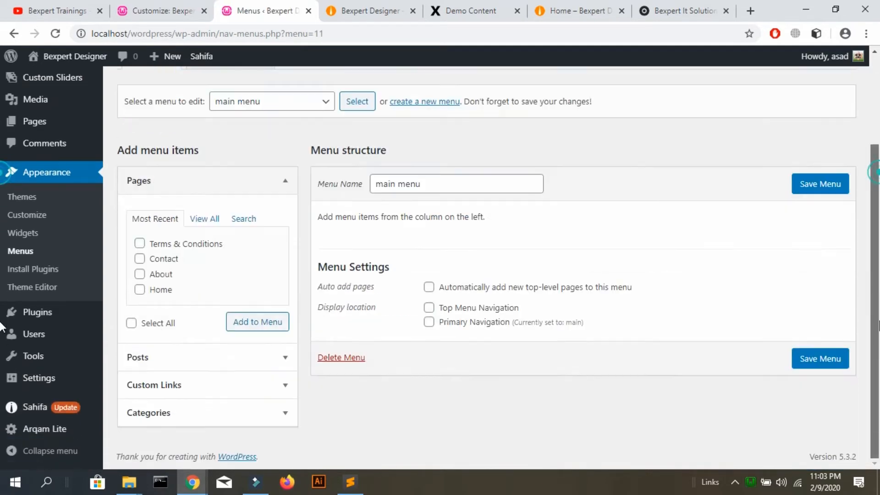
click(263, 414)
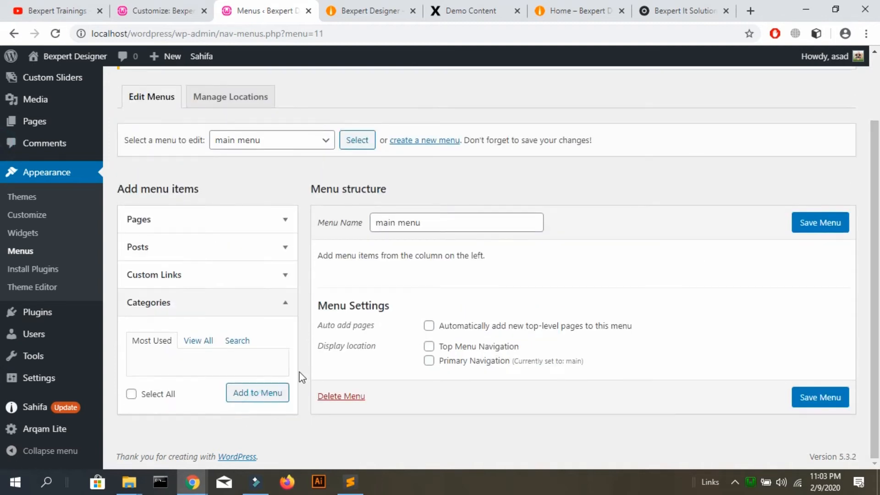
click(196, 341)
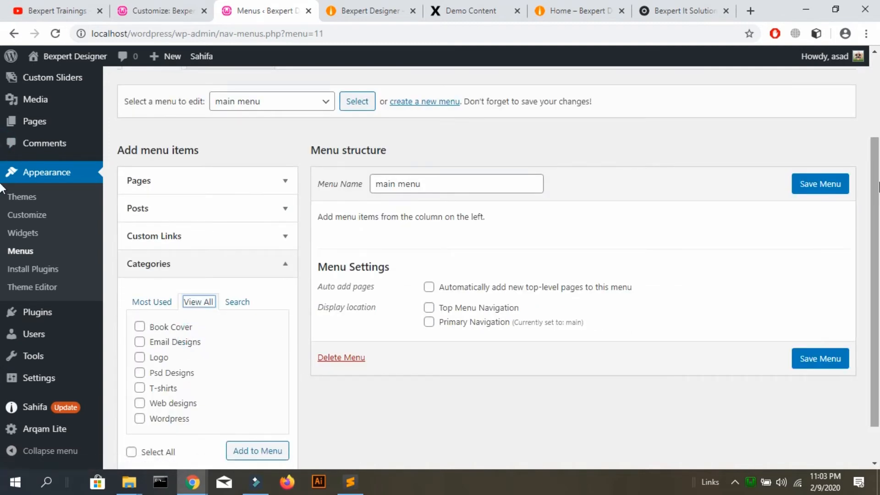
scroll(2, 188, down, 1)
click(160, 412)
click(248, 407)
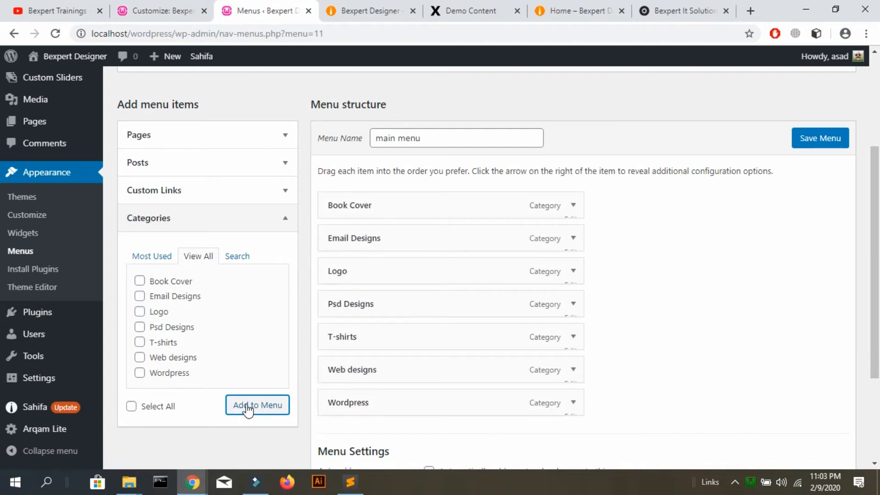
- Reorder the menu items to Logo, T-shirts, Book Cover, Psd Designs, Web designs, Email Designs, Wordpress
scroll(869, 271, down, 2)
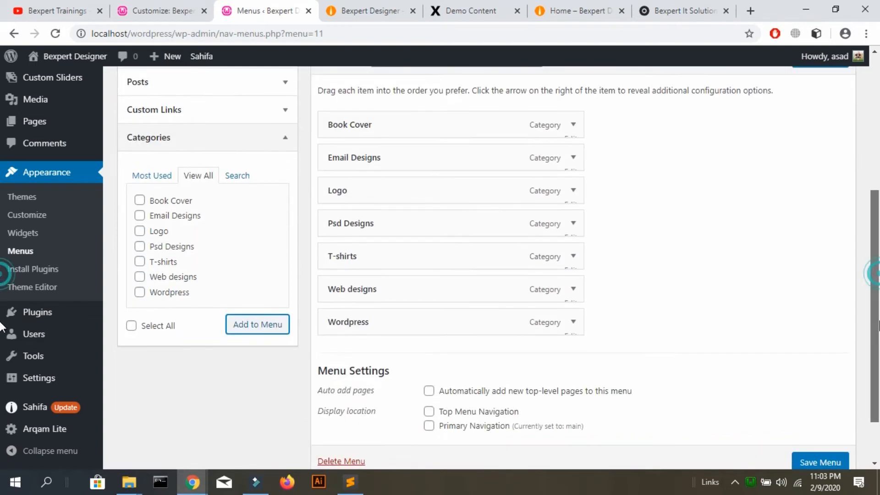
drag(878, 330, 878, 316)
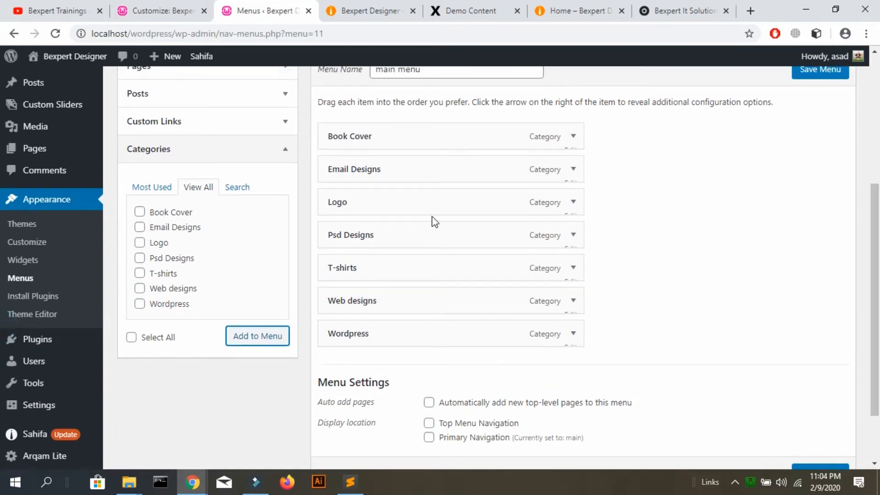
drag(431, 212, 428, 138)
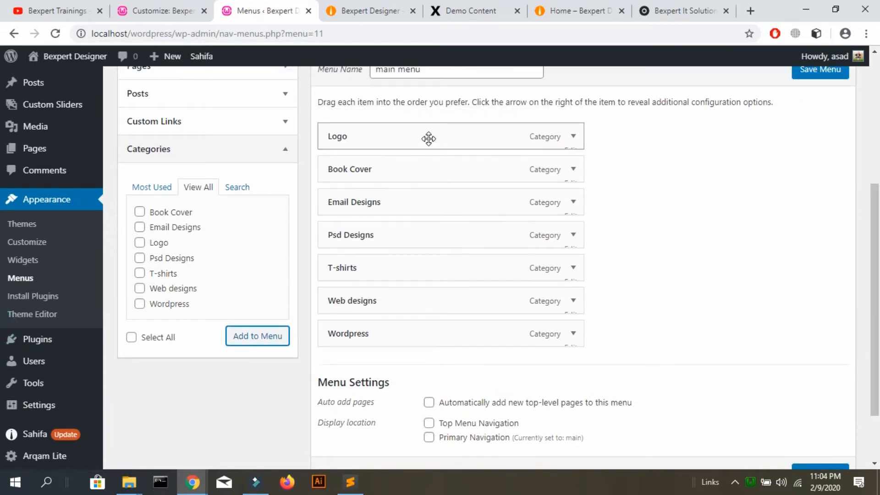
drag(398, 209, 403, 181)
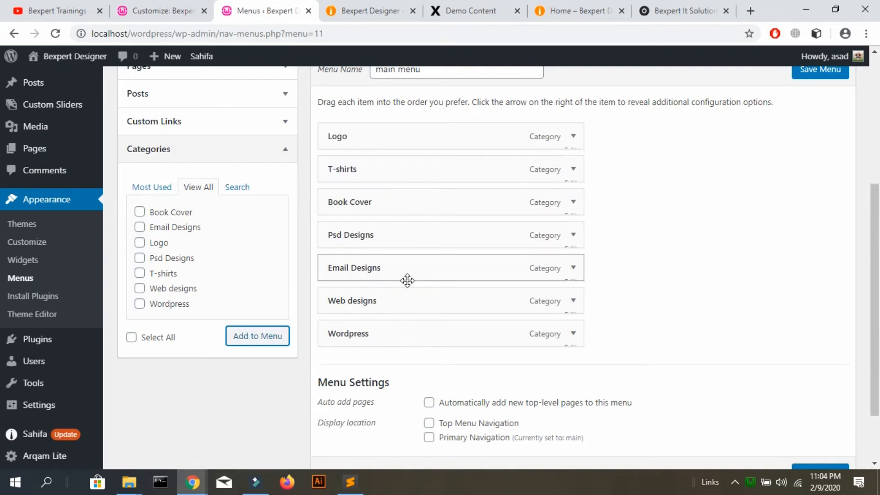
drag(400, 297, 399, 262)
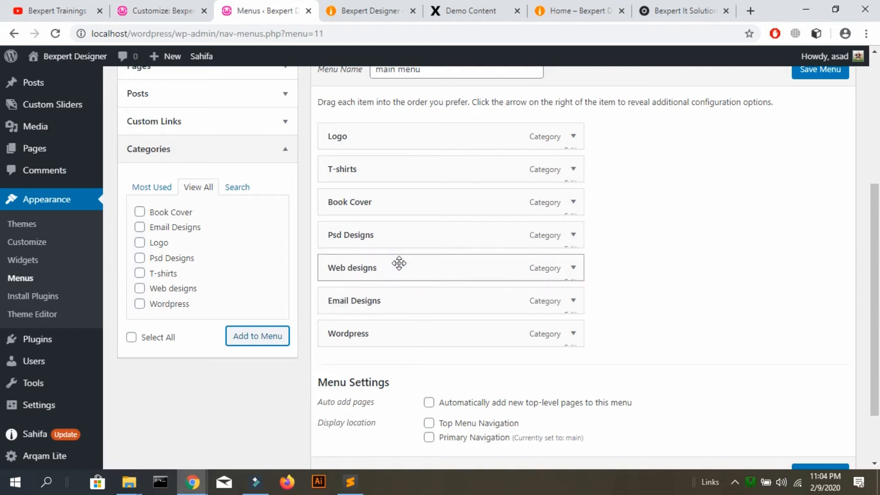
- Assign main menu to the Primary Navigation display location and save the menu
scroll(509, 399, down, 1)
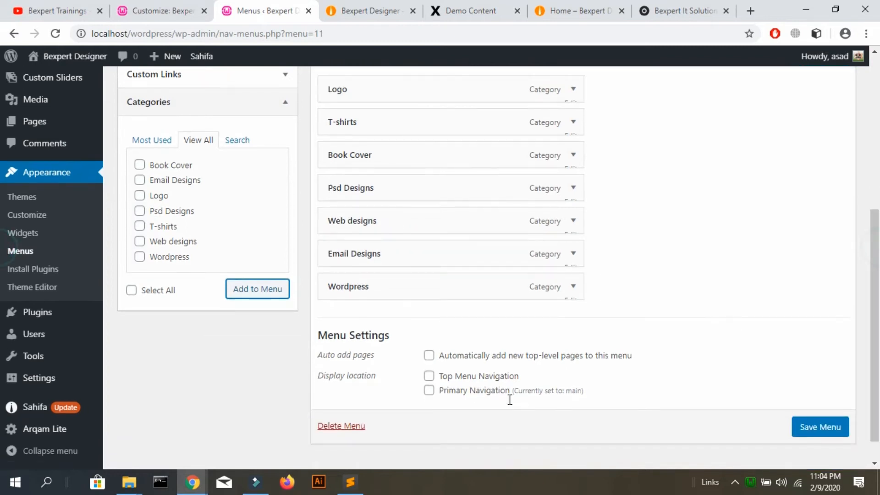
click(478, 393)
drag(515, 391, 522, 391)
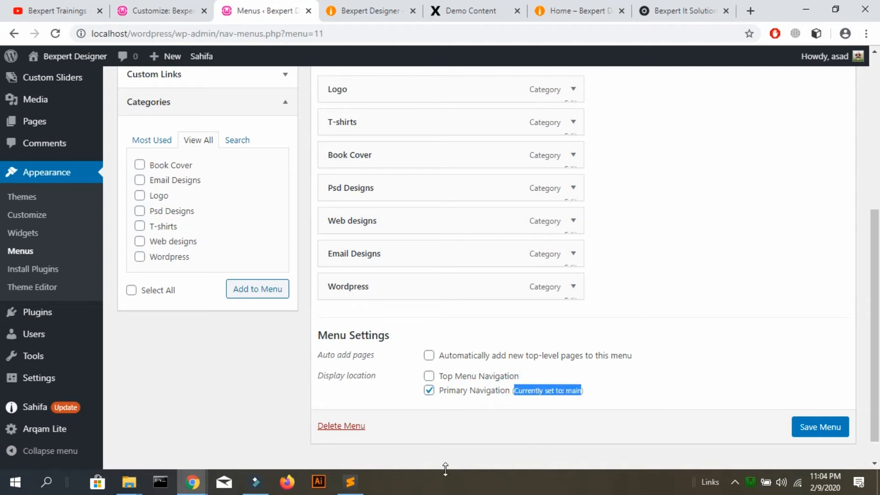
click(802, 428)
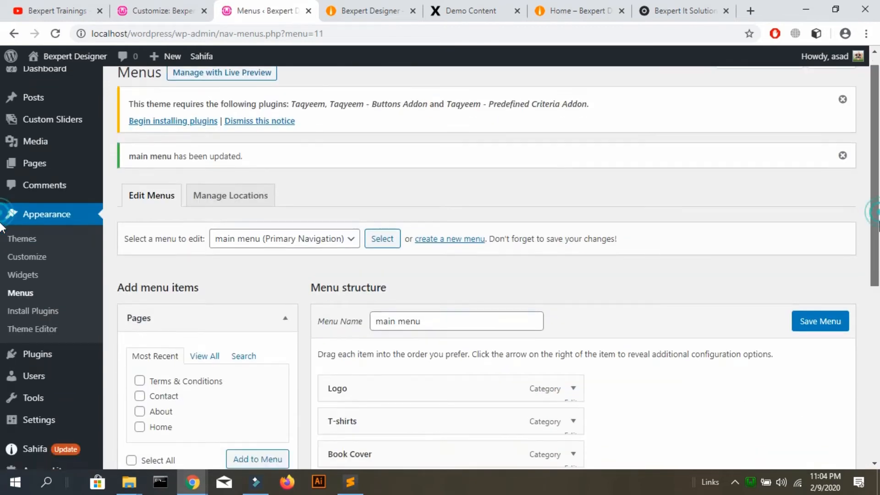
- Check the available menus in the menu selector, then review the category navigation and logo link on the site's front page
click(327, 241)
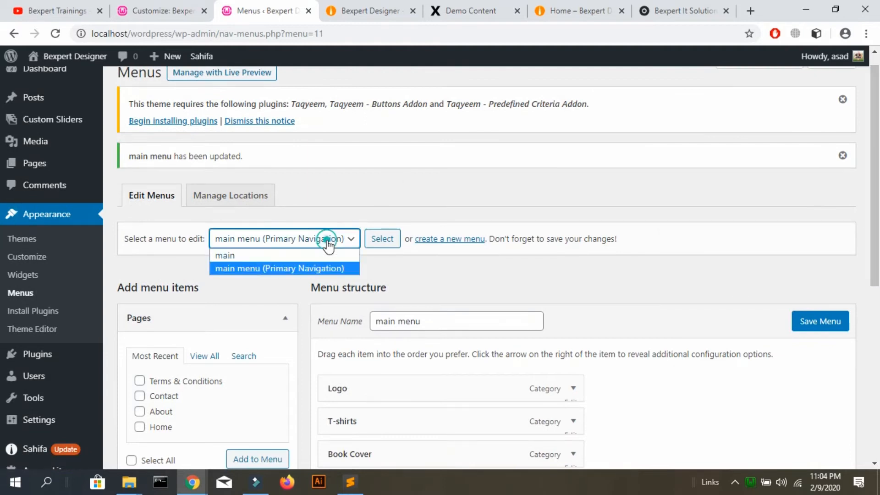
click(274, 269)
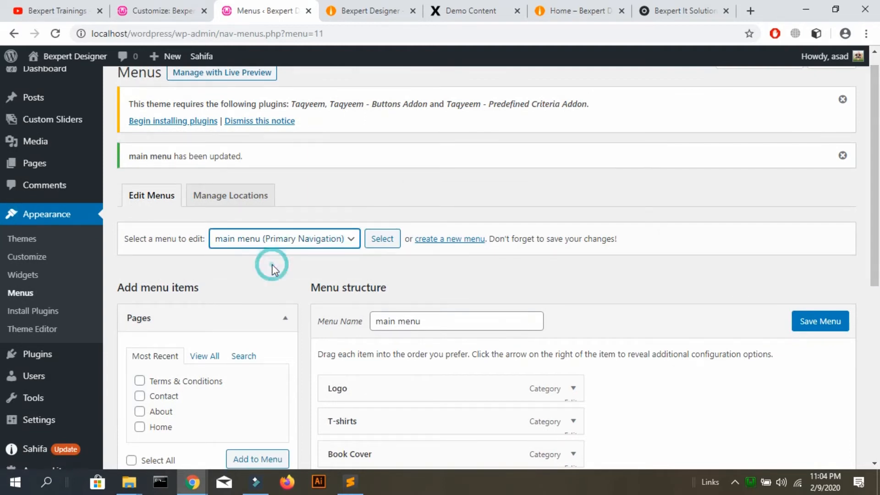
click(274, 238)
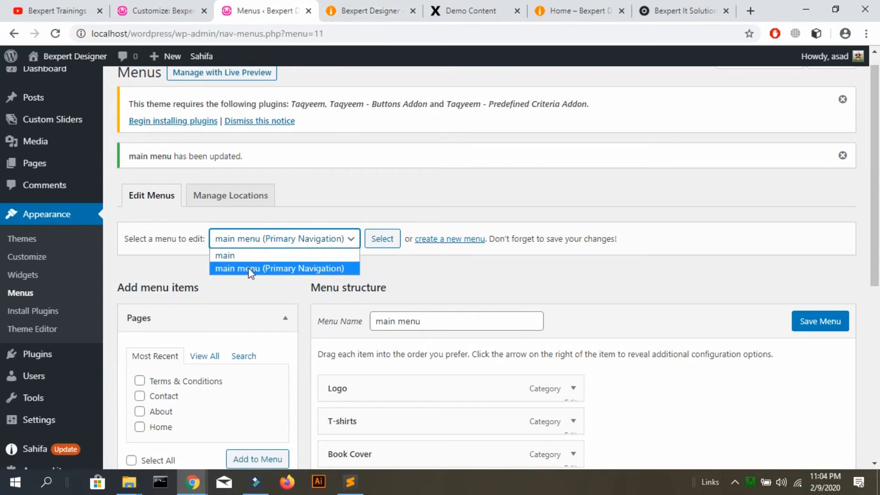
click(281, 270)
click(380, 7)
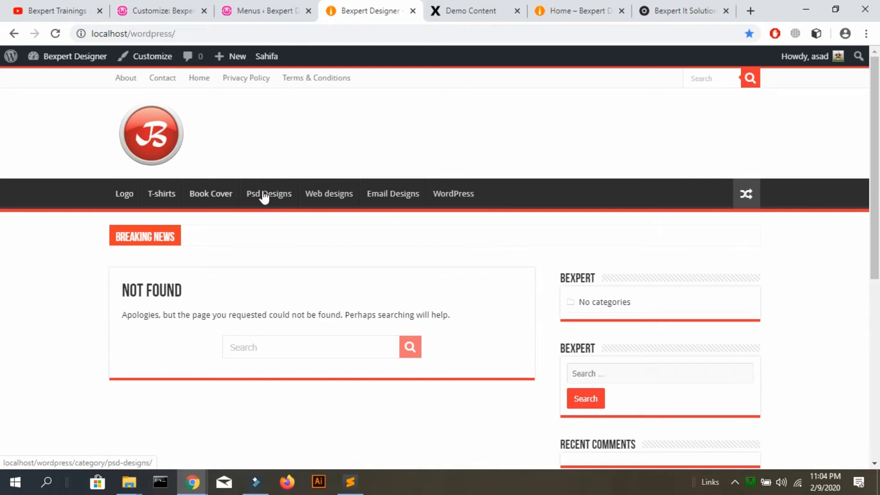
mouse_move(878, 152)
mouse_down()
mouse_move(878, 194)
mouse_move(879, 155)
mouse_up()
scroll(236, 149, up, 1)
click(161, 146)
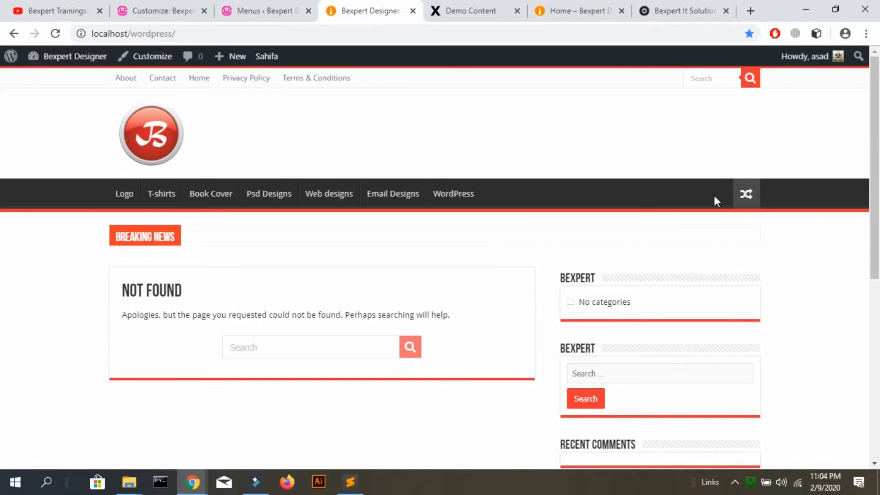
drag(878, 156, 878, 59)
click(150, 132)
- Add the Home page to main menu and move it to the first position above Logo
click(282, 6)
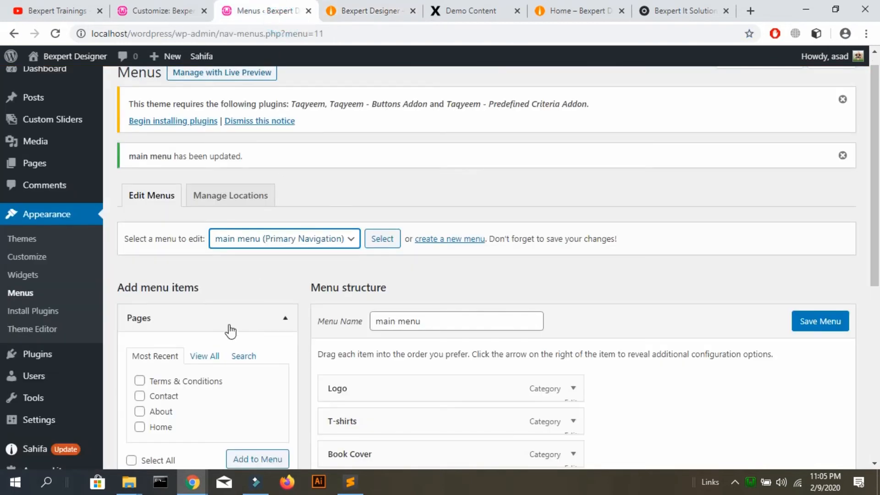
click(140, 427)
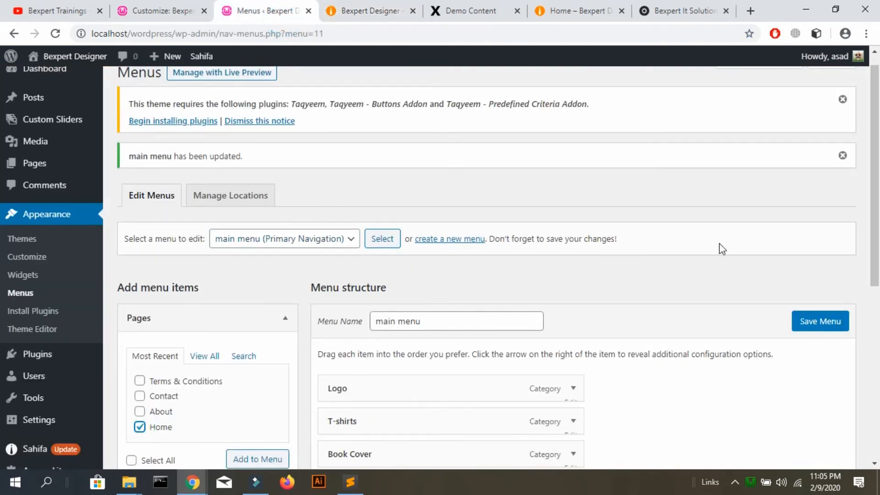
scroll(856, 247, down, 2)
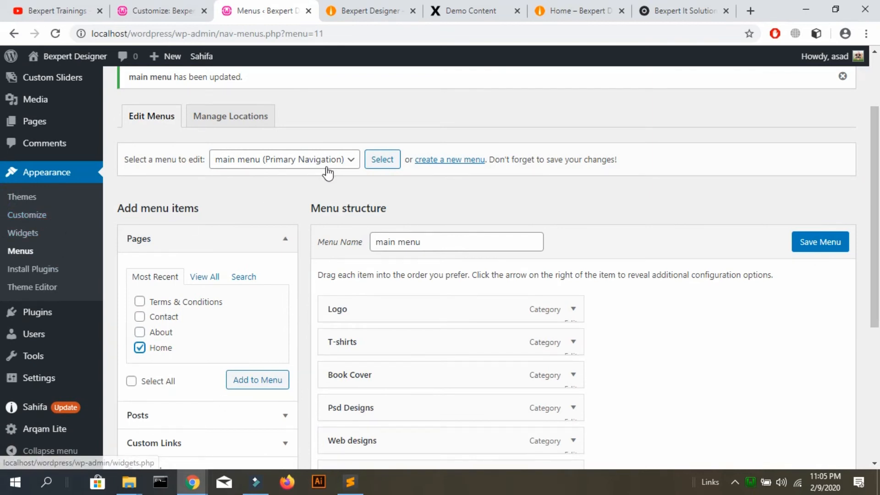
click(373, 7)
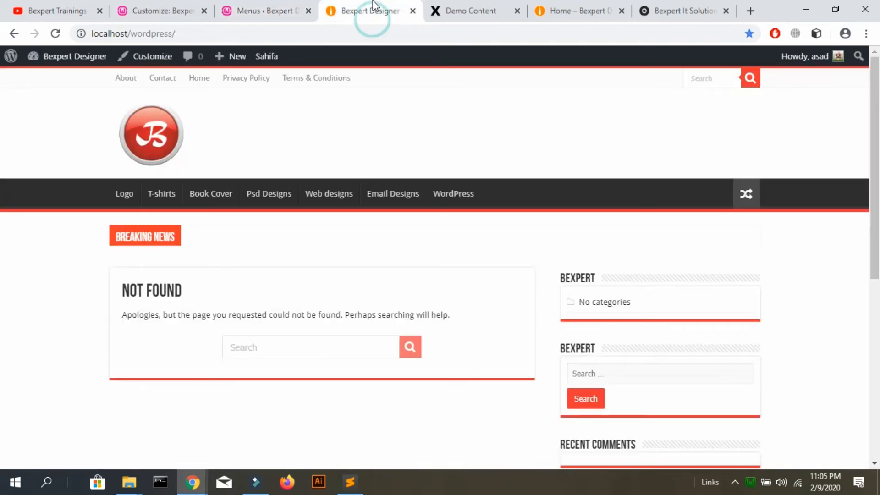
click(291, 6)
click(242, 386)
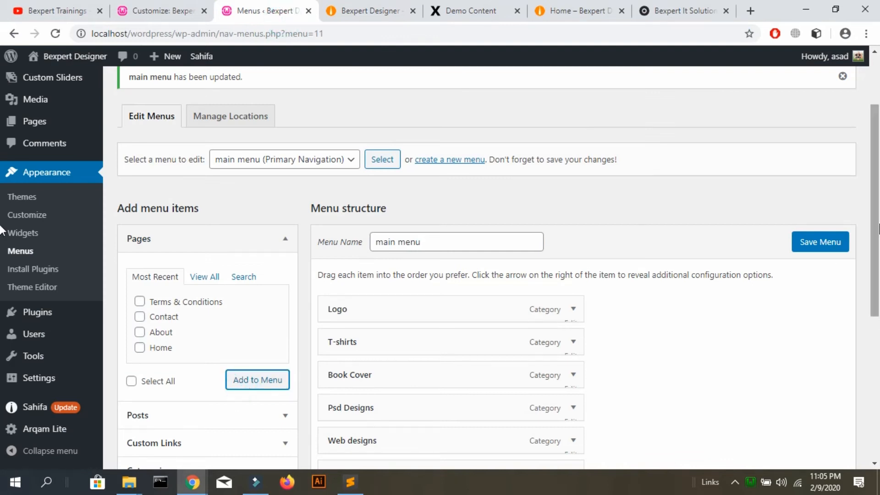
scroll(4, 256, down, 3)
drag(878, 303, 878, 322)
click(458, 376)
drag(425, 384, 426, 132)
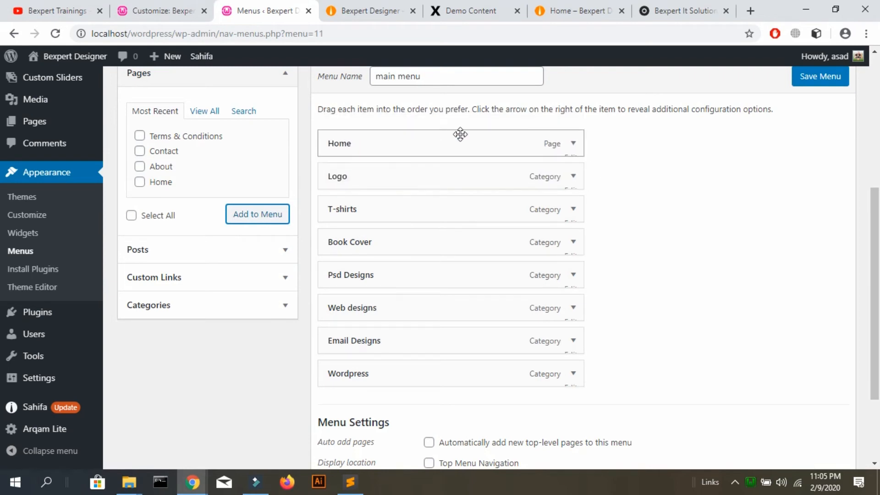
- Review the Home menu item's settings without changing them and save main menu
click(569, 144)
click(571, 145)
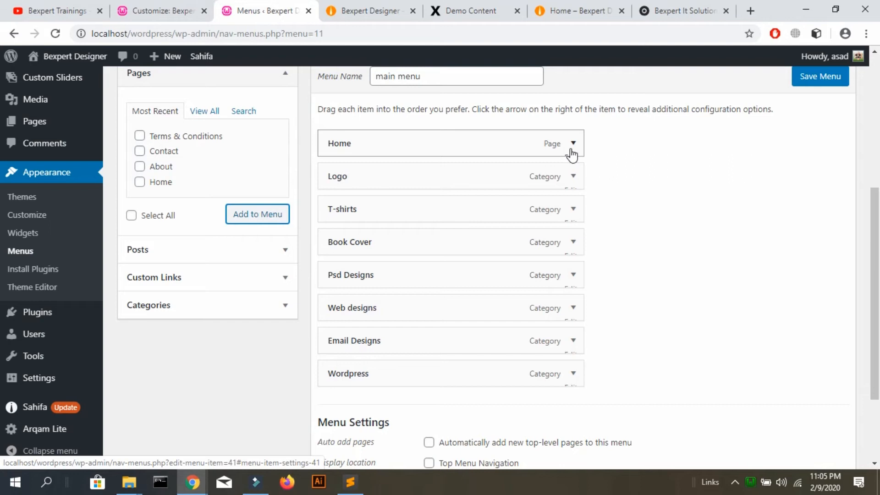
click(570, 151)
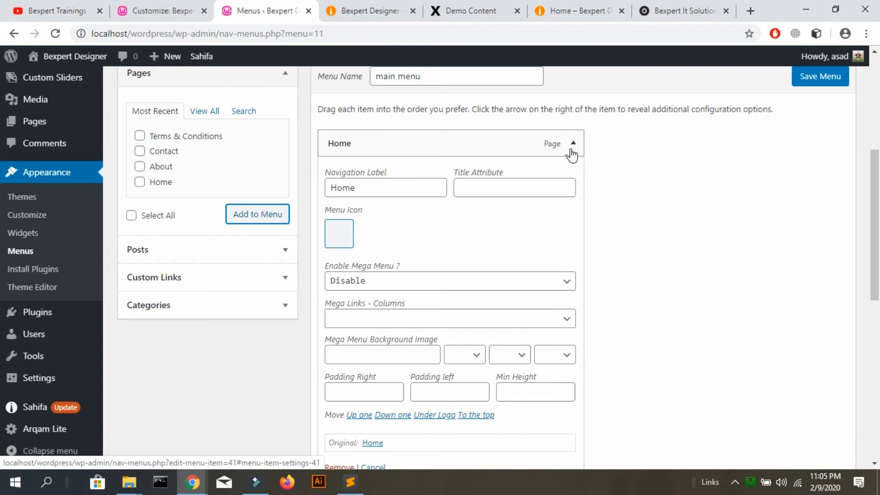
click(571, 151)
click(824, 74)
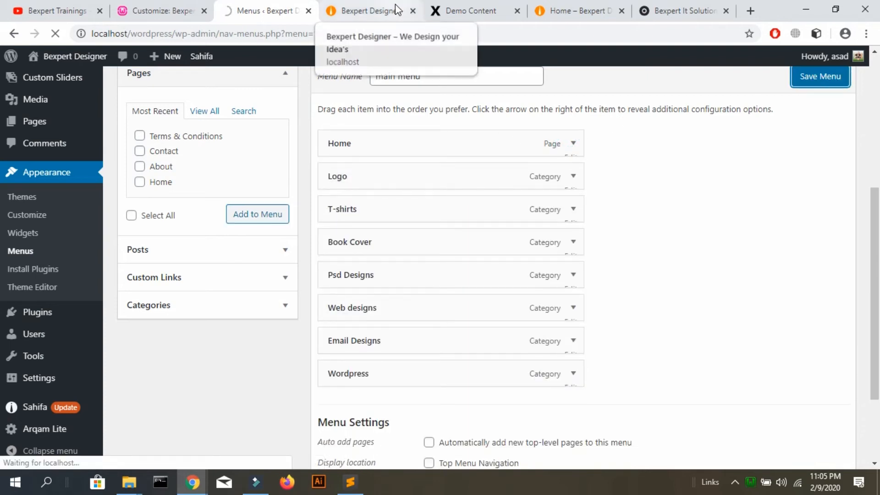
- Check on the live site where the Home menu icon and the site logo lead
click(368, 4)
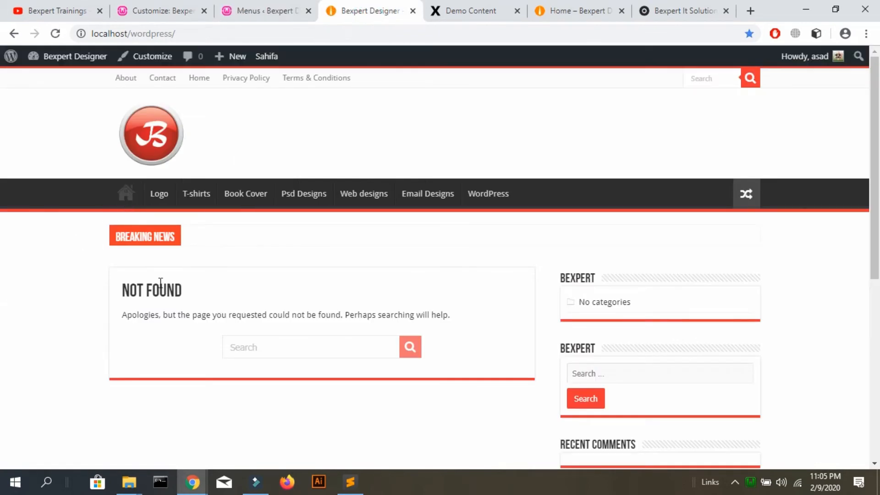
click(120, 194)
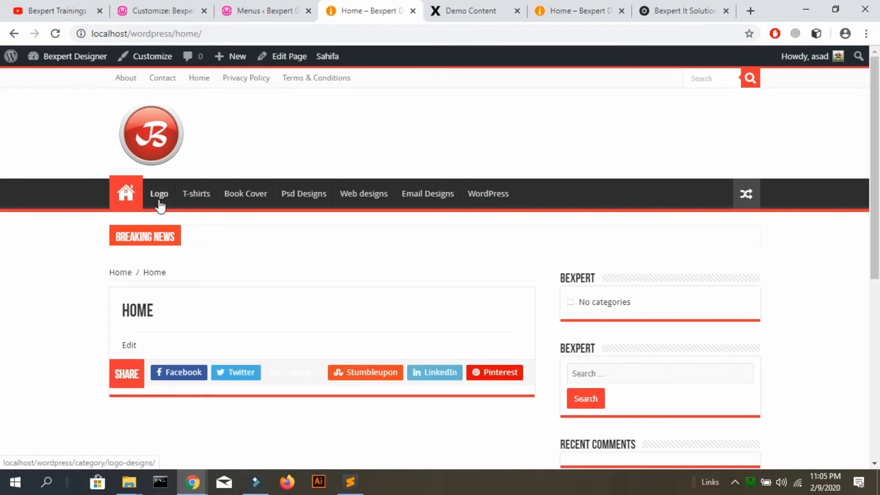
click(162, 137)
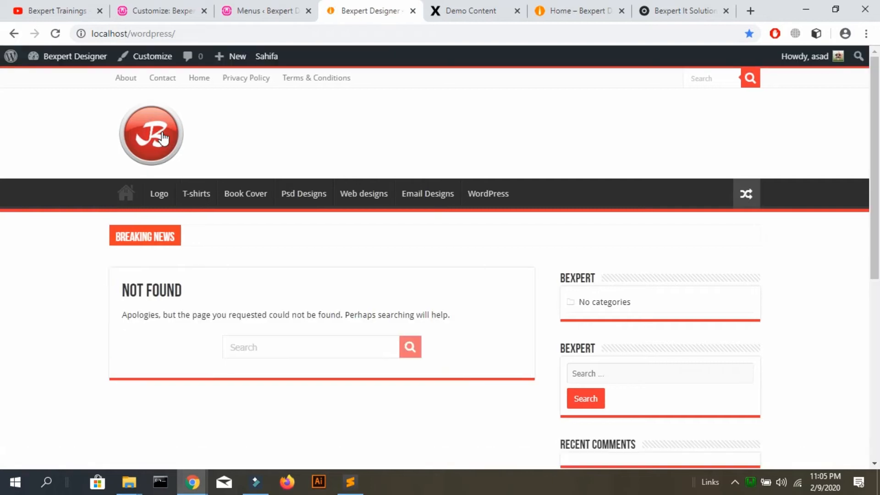
- Remove the Home item from main menu and save the menu
click(253, 5)
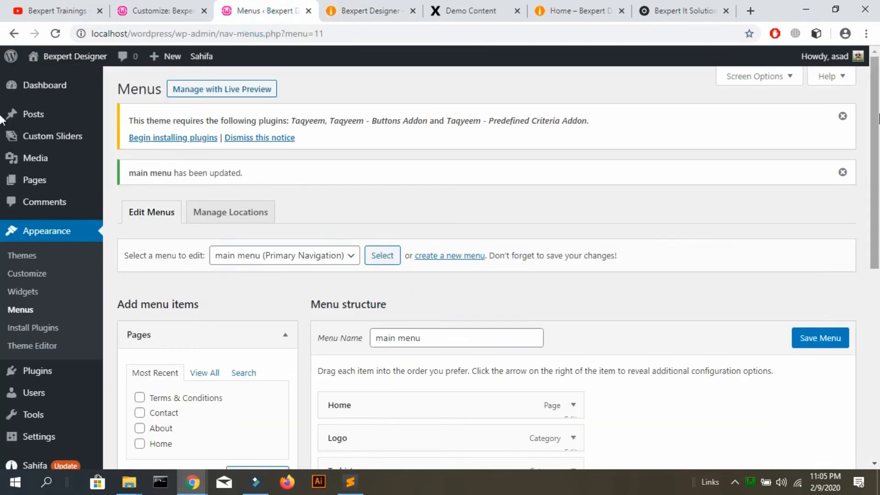
scroll(3, 236, down, 5)
click(574, 170)
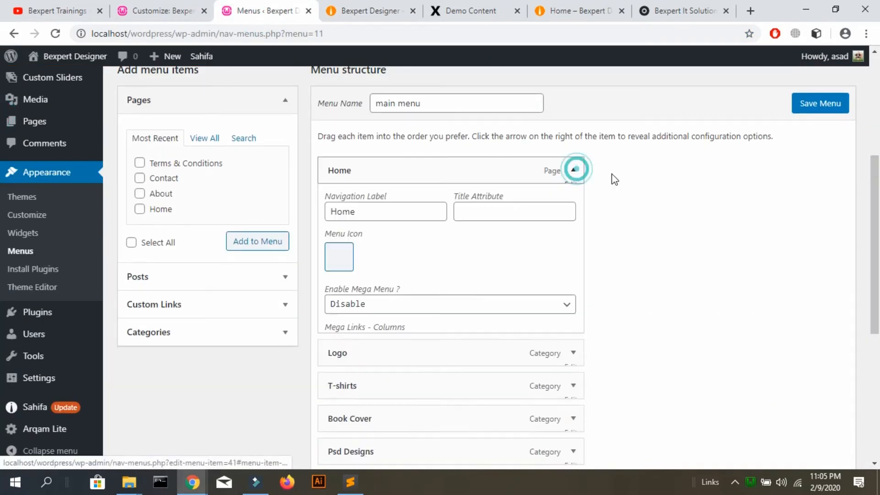
scroll(3, 218, down, 7)
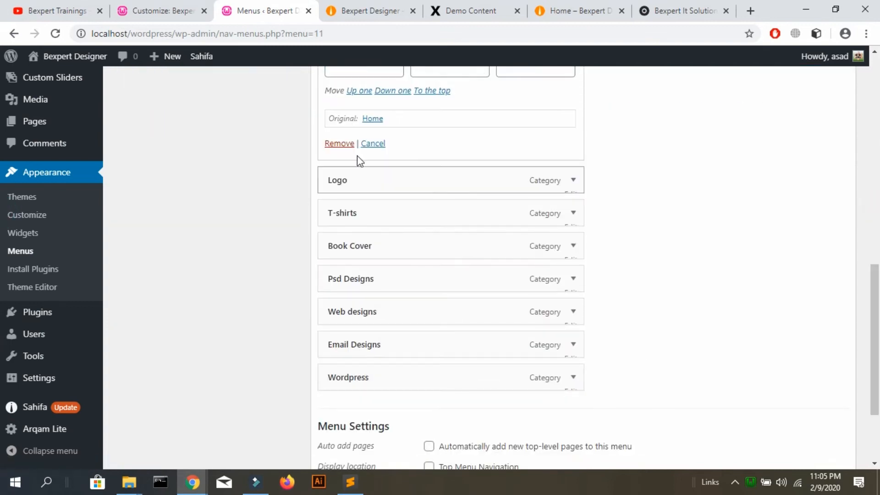
click(339, 145)
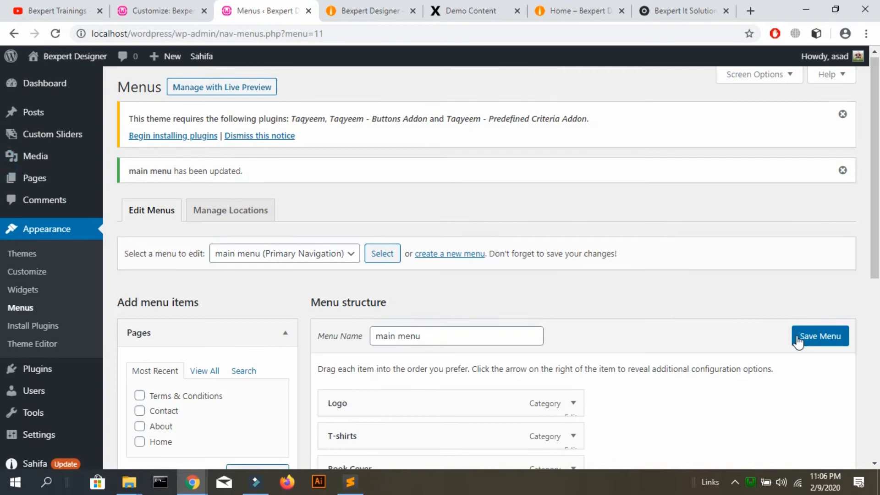
click(800, 341)
- Open the list of all posts in the site's admin area
mouse_move(83, 188)
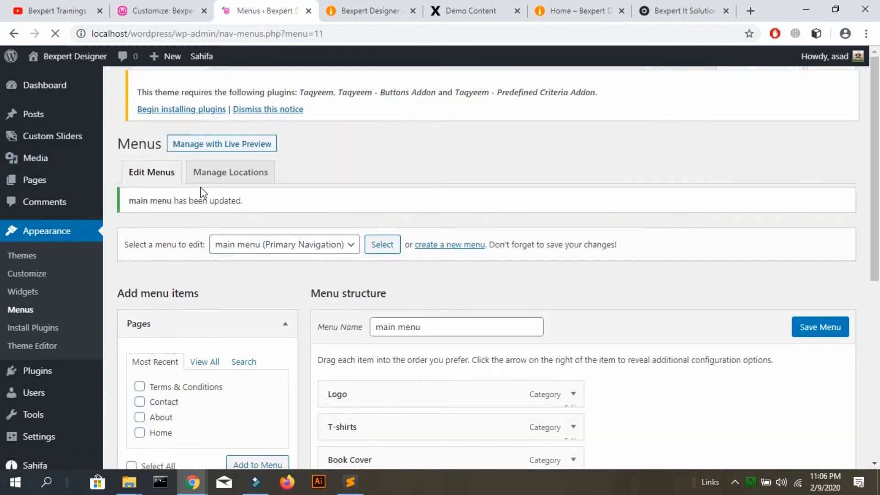
mouse_move(37, 124)
click(150, 120)
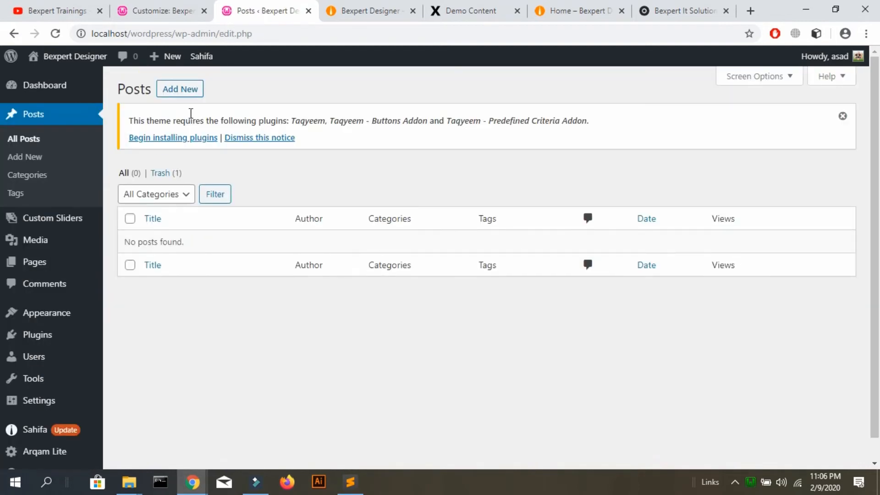
- Start a new post and give it the title Logo Design
click(187, 89)
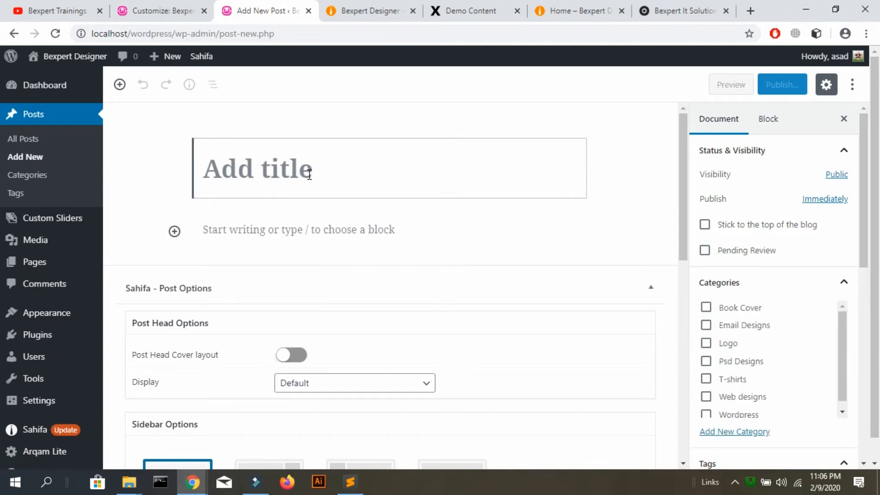
text(Logo Design)
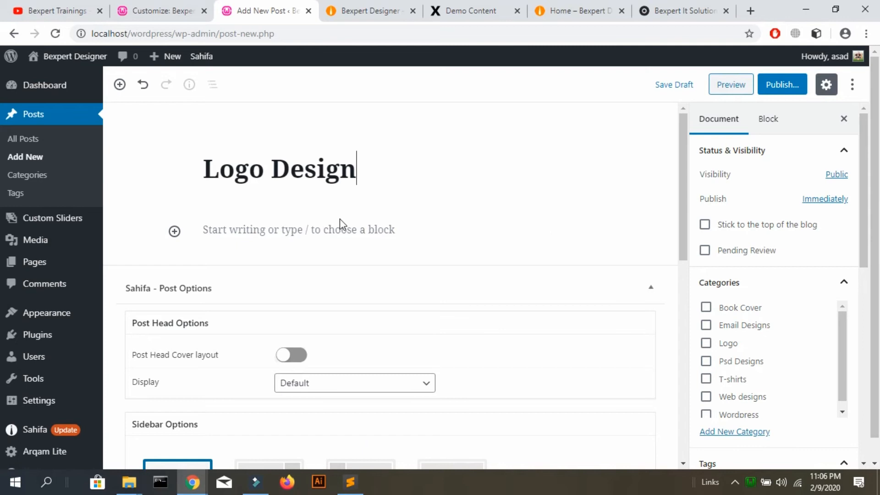
- Copy the introductory paragraph from the theme.co Demo Content page and paste it into the post body as two paragraphs
click(664, 12)
click(473, 12)
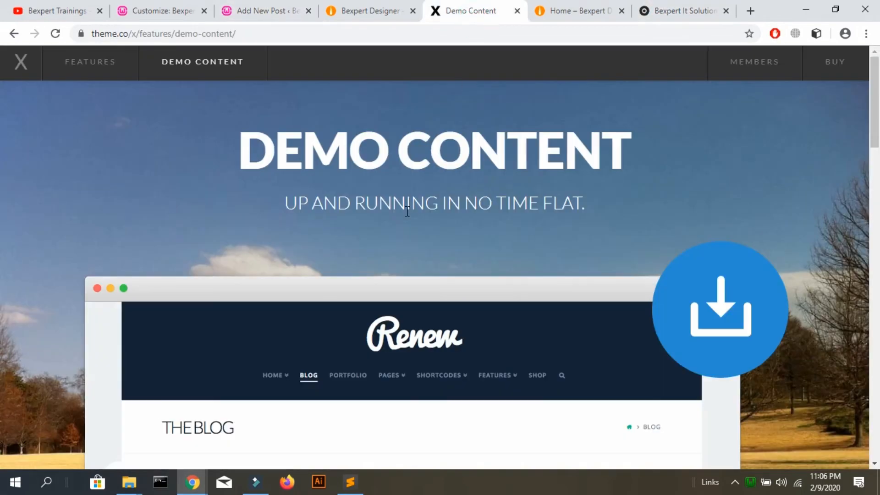
scroll(406, 211, down, 8)
drag(89, 268, 286, 372)
key(ctrl+c)
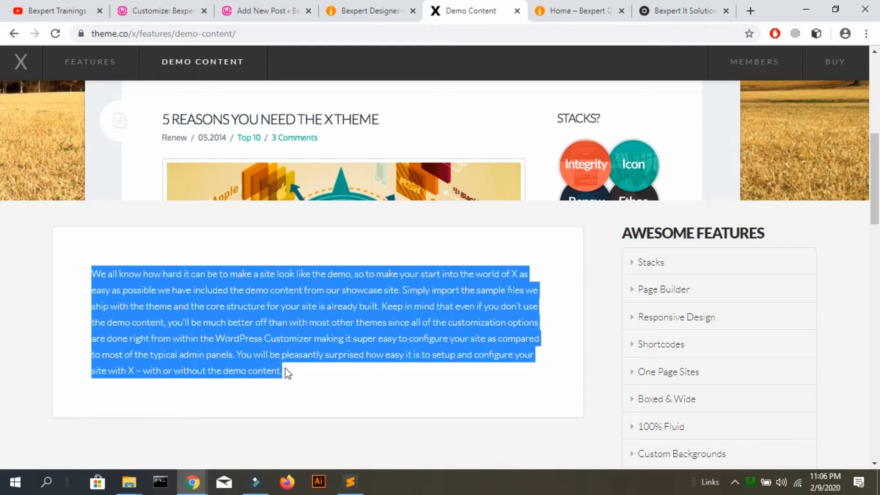
click(261, 6)
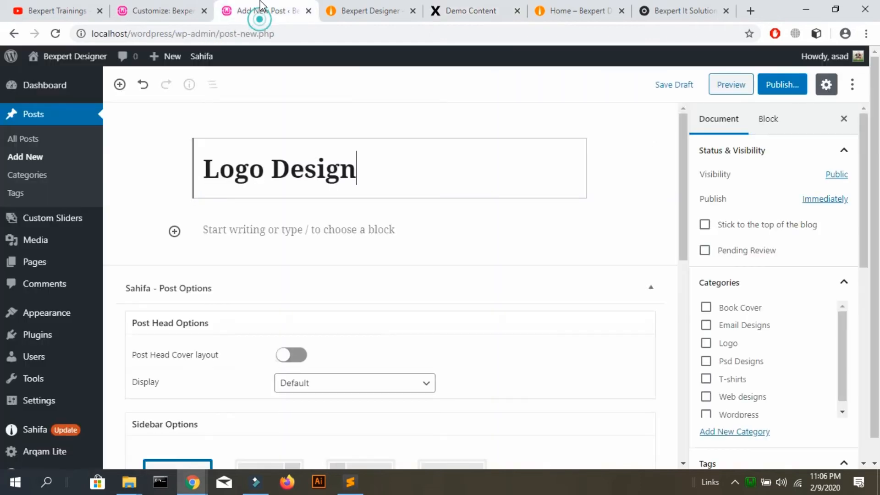
click(322, 227)
key(ctrl+v)
key(Return)
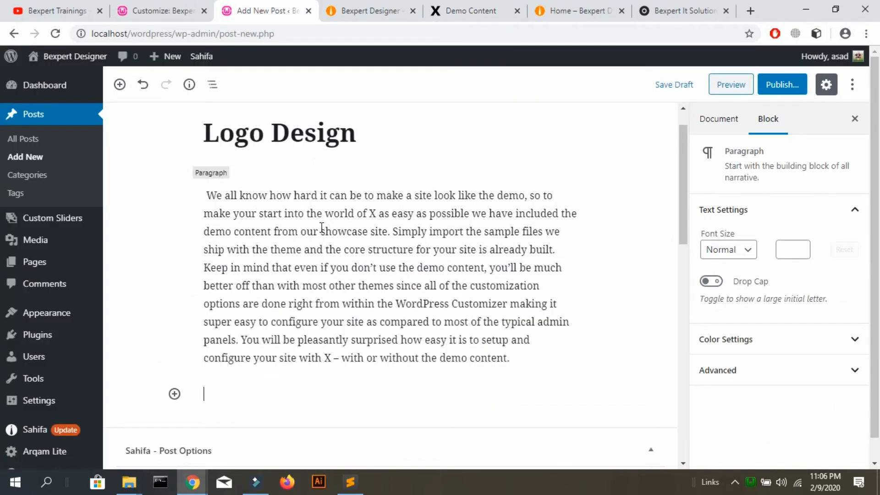
key(ctrl+v)
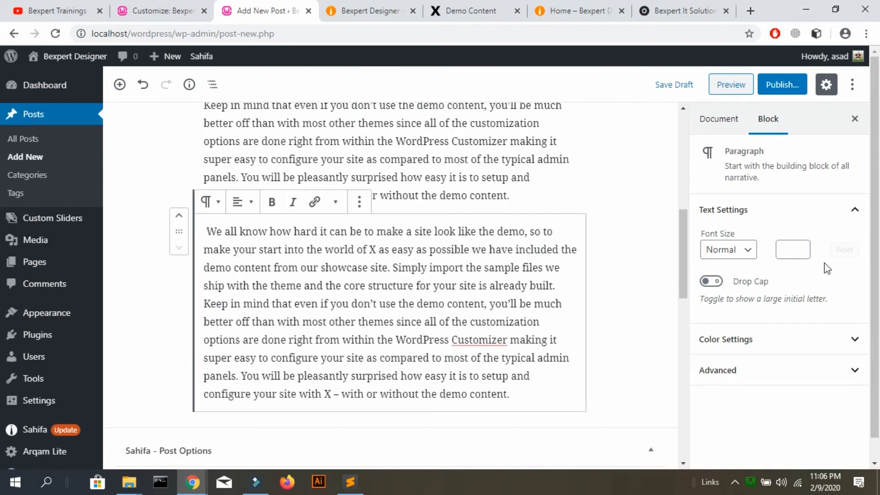
- Assign the post to the Logo category and add the tags "logo" and "logo desings"
click(719, 120)
scroll(871, 168, down, 1)
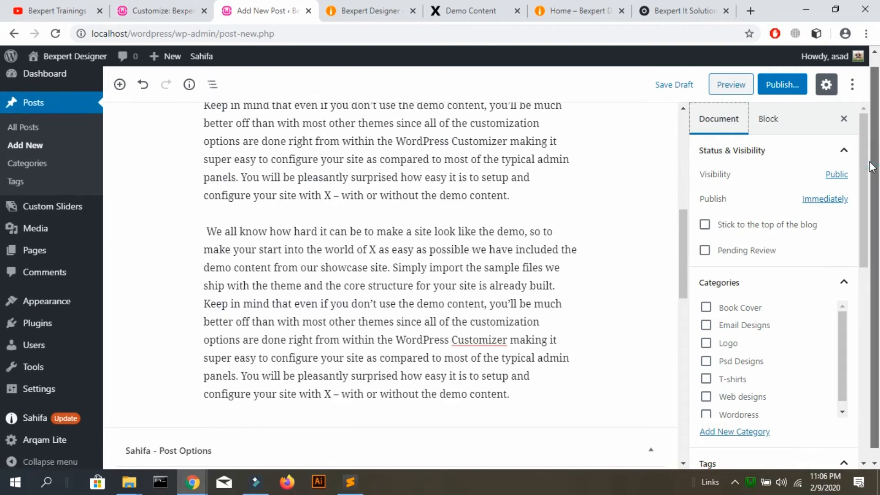
drag(865, 163, 867, 220)
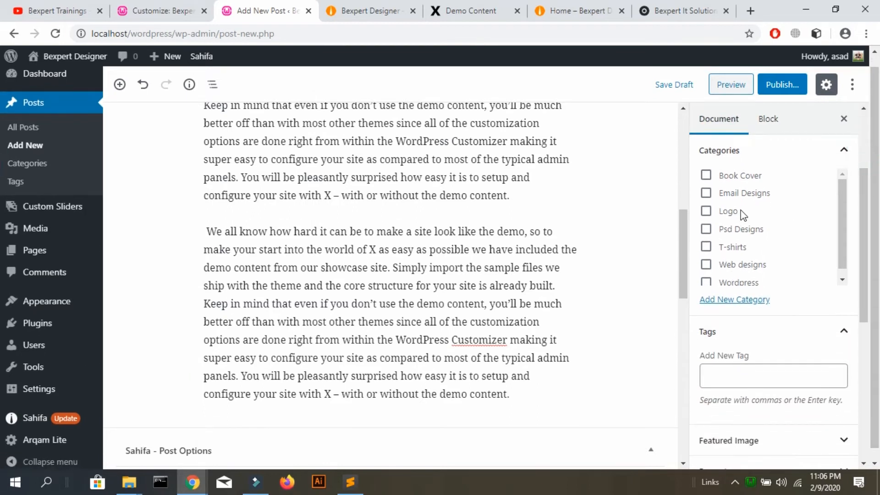
click(706, 211)
click(753, 378)
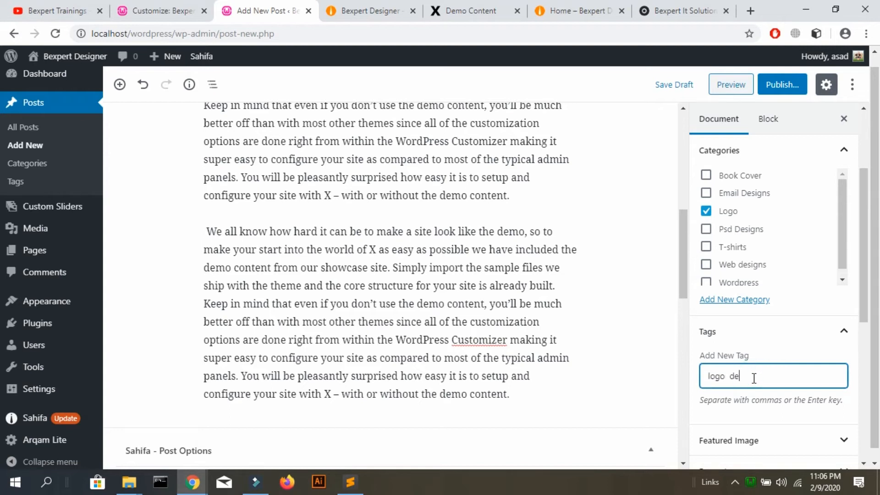
key(Return)
key(BackSpace)
text(logo)
key(Return)
text(desi)
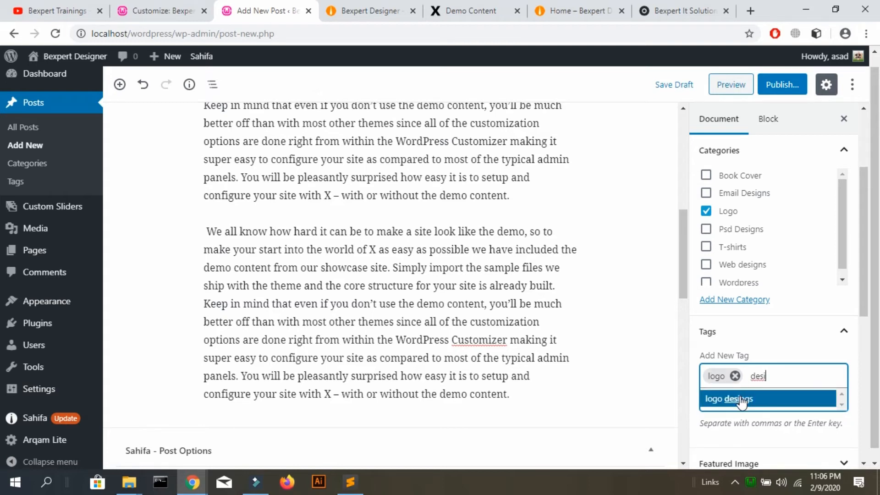
click(733, 398)
- Set the Sahifa options to hide post meta, author information, share buttons, related posts and the fly check also box to Yes
drag(868, 263, 878, 428)
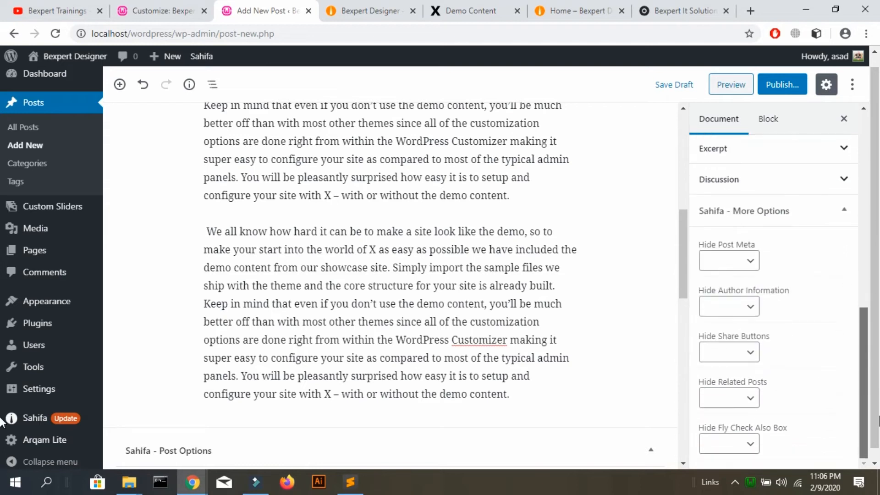
click(744, 262)
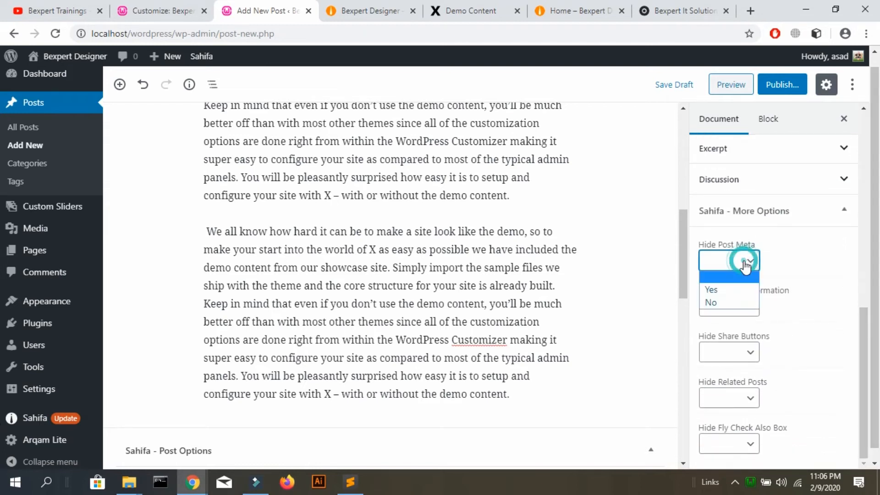
click(736, 288)
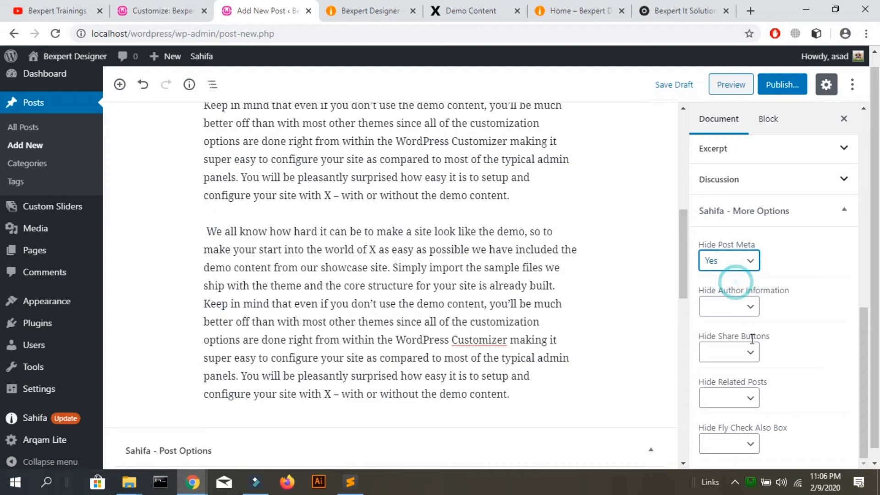
click(753, 352)
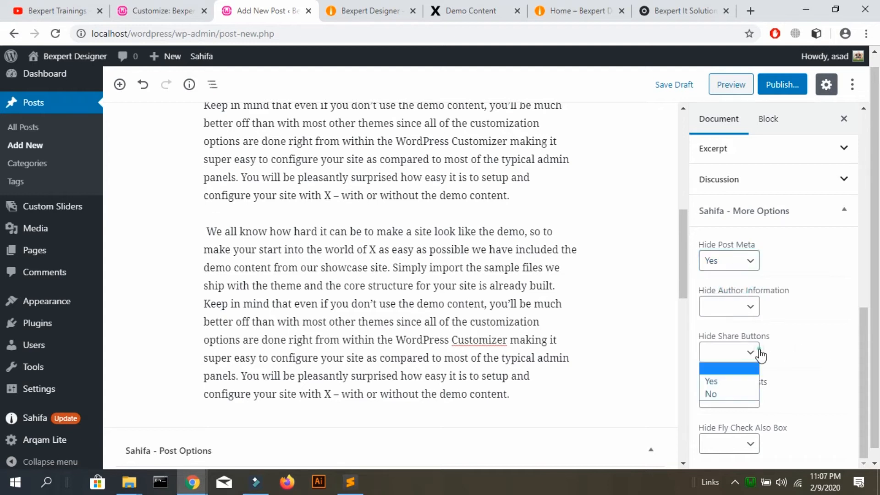
click(734, 384)
double_click(744, 294)
double_click(743, 295)
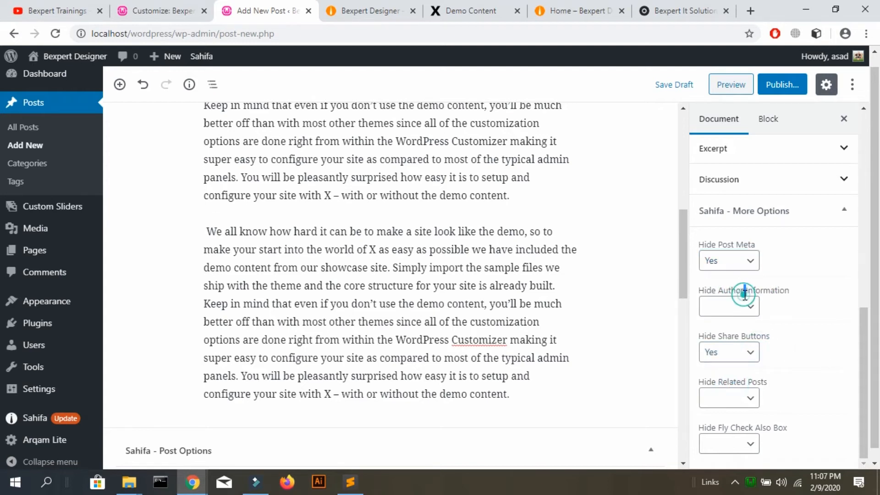
click(748, 305)
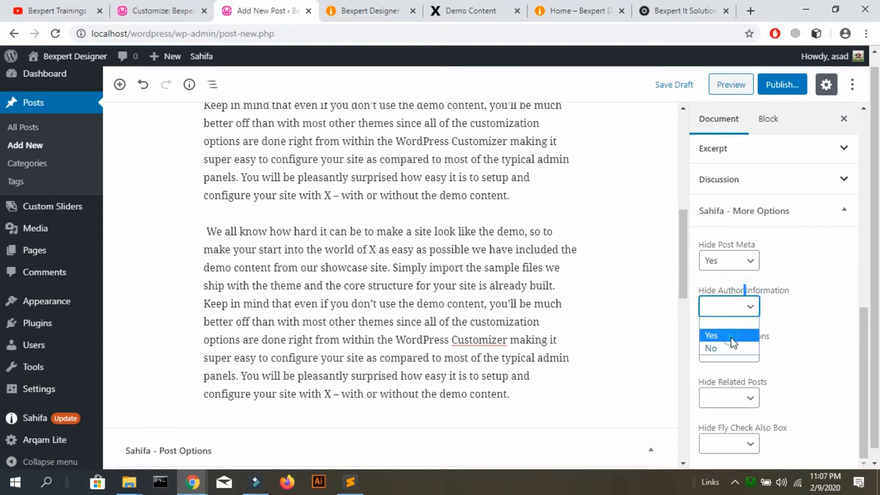
click(734, 343)
click(745, 397)
click(730, 428)
click(741, 443)
click(732, 414)
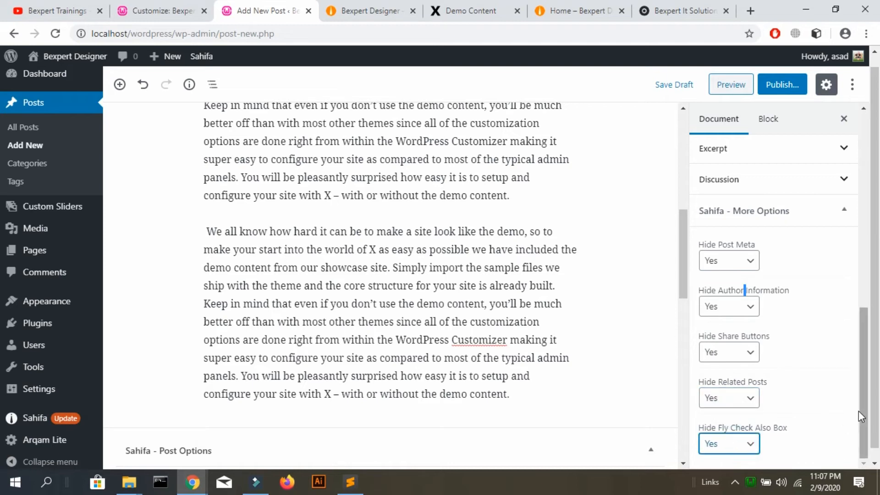
- Start uploading a featured image for the post and browse to the owner's data folder on the Desktop
click(867, 372)
drag(867, 371, 867, 322)
click(796, 233)
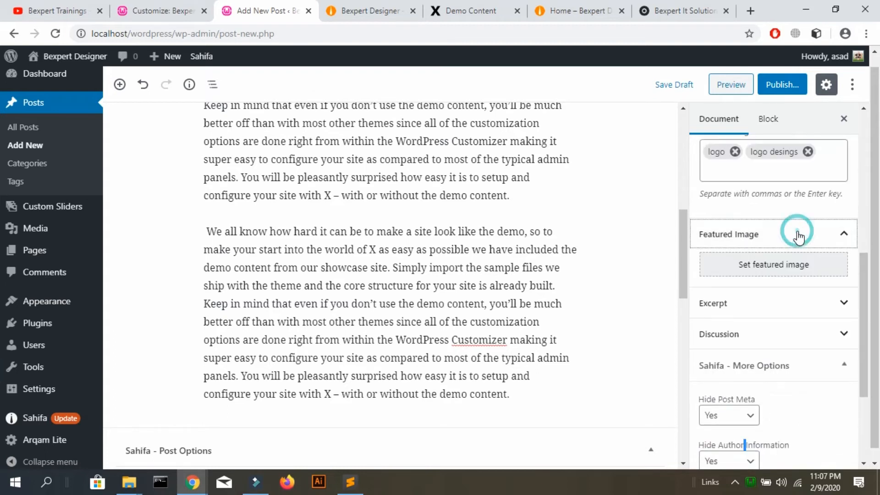
click(786, 259)
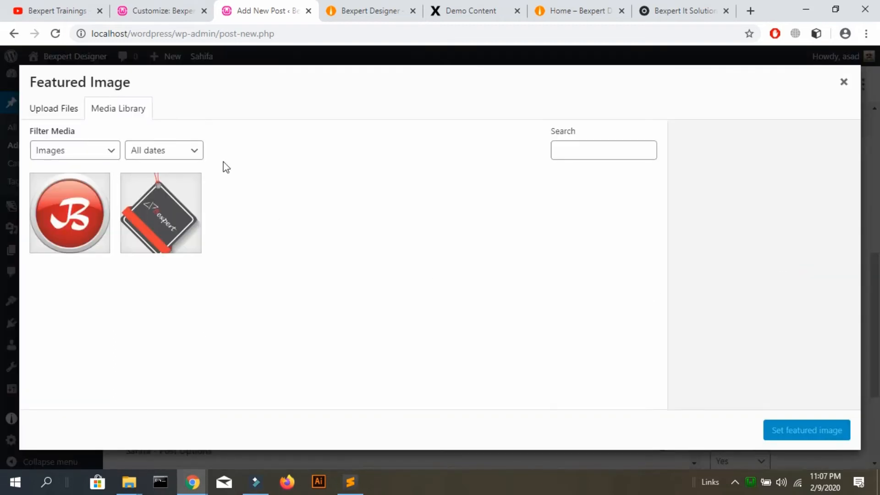
click(419, 288)
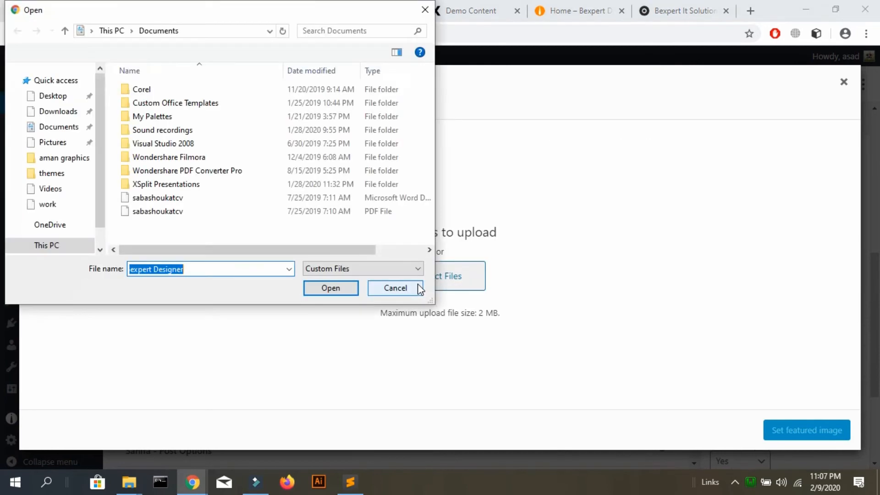
click(56, 95)
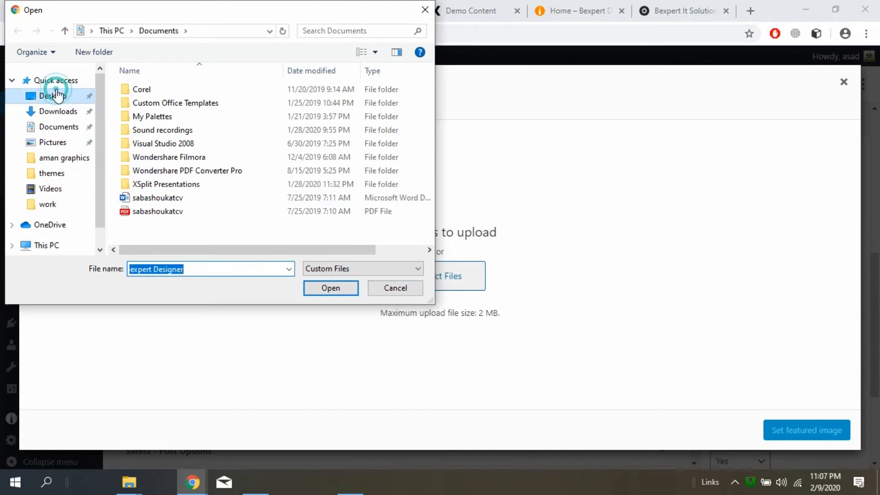
click(319, 110)
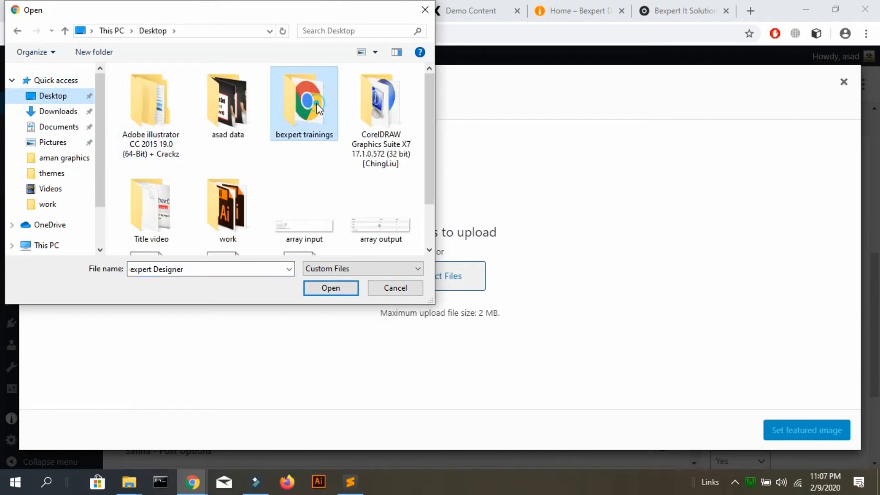
key(Down)
key(Down)
key(Up)
key(Left)
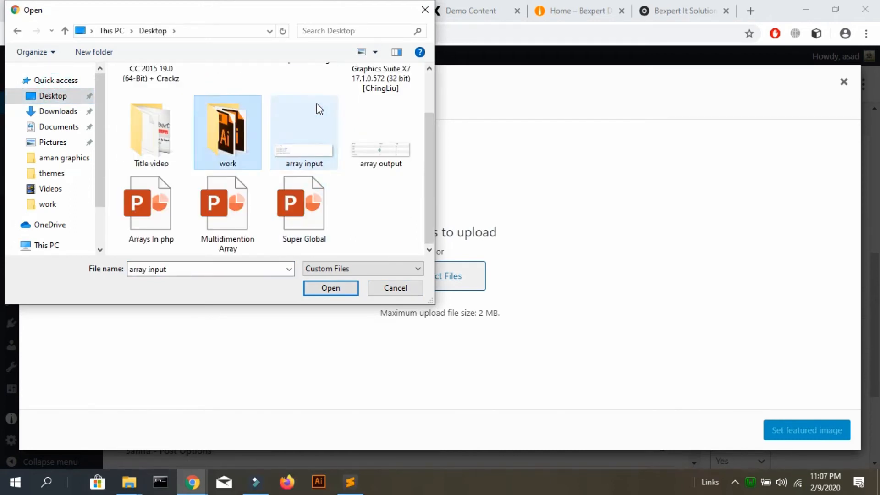
key(Right)
key(Up)
key(Left)
key(Return)
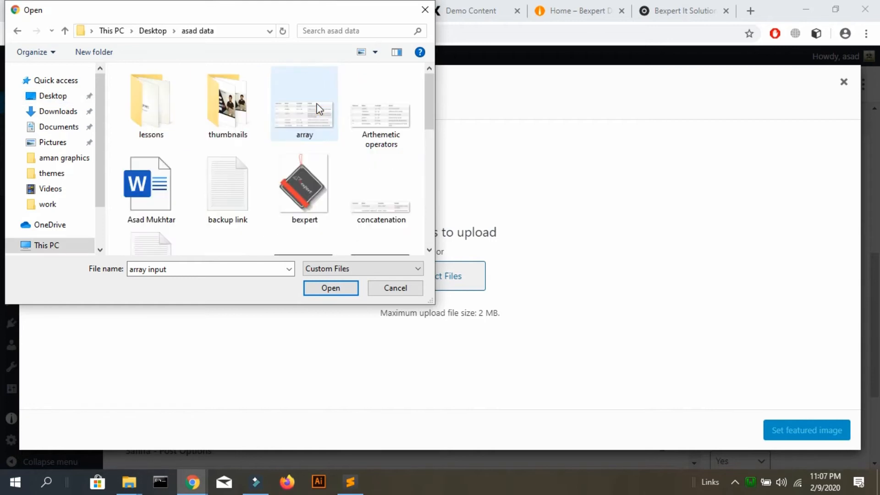
- Upload light_faded_background_85547_1280x720.jpg from this folder and set it as the post's featured image
key(Right)
key(Down)
key(Down)
key(Down)
key(Down)
key(Up)
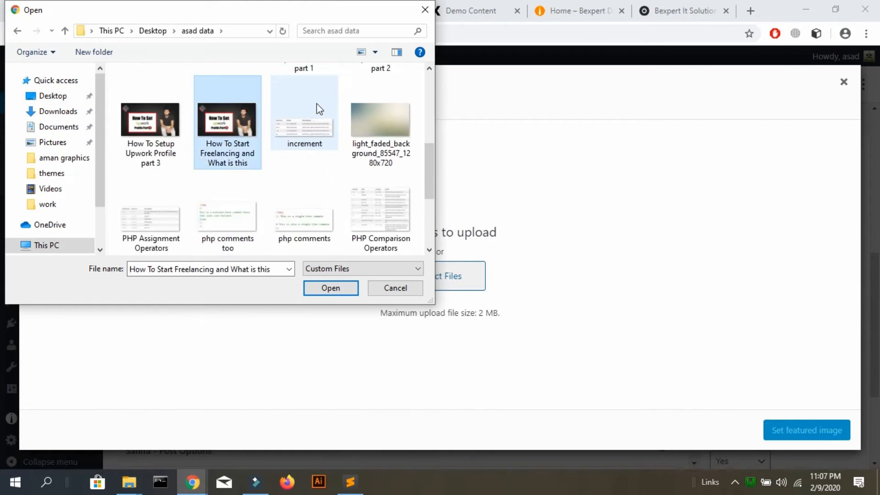
key(Right)
key(Right)
key(Up)
key(Left)
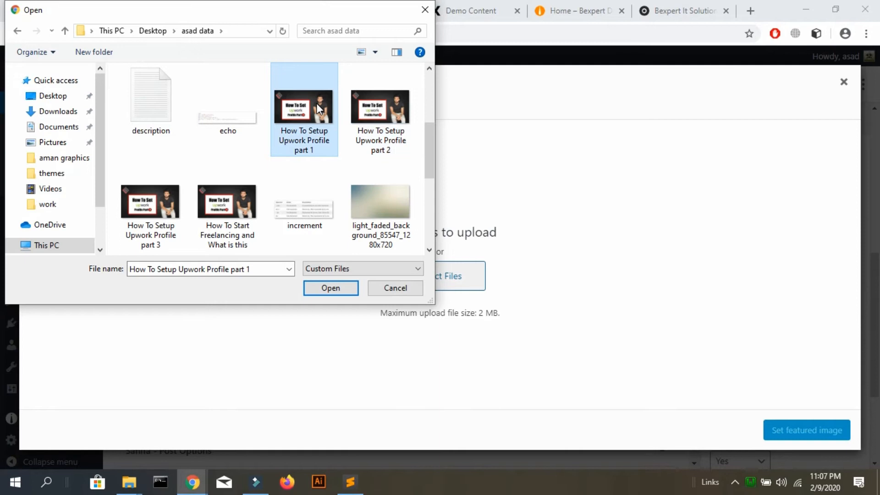
key(Down)
key(Down)
key(Right)
key(Up)
key(Return)
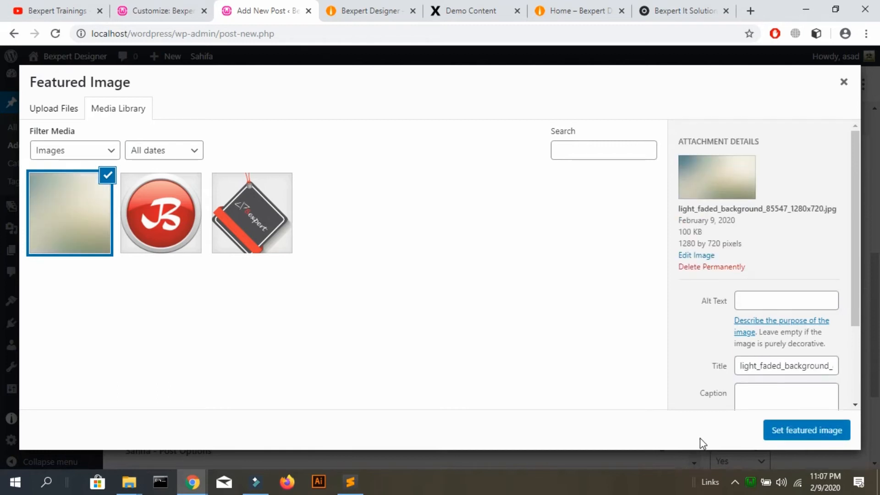
click(808, 430)
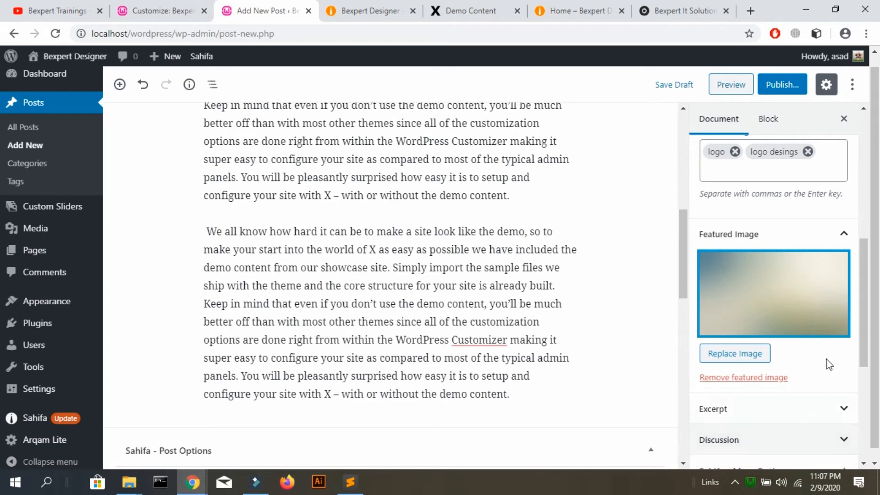
- Publish the Logo Design post immediately with public visibility and return to its document settings
scroll(865, 289, down, 2)
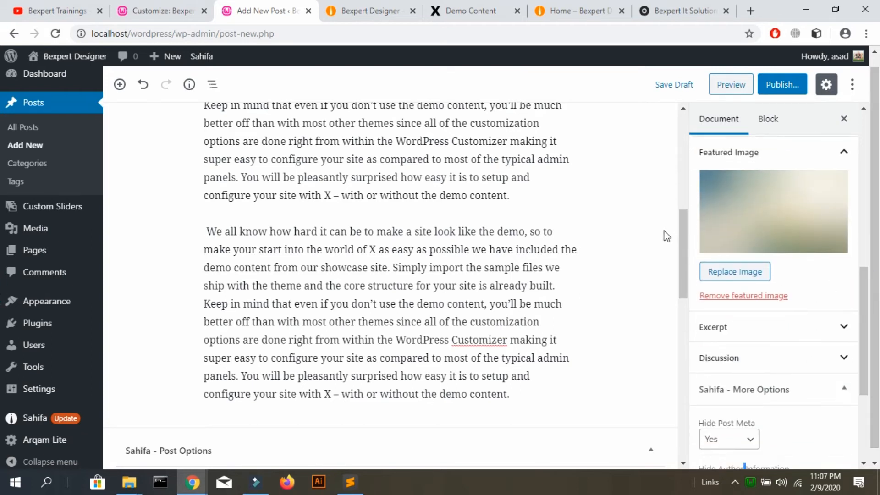
drag(684, 241, 685, 334)
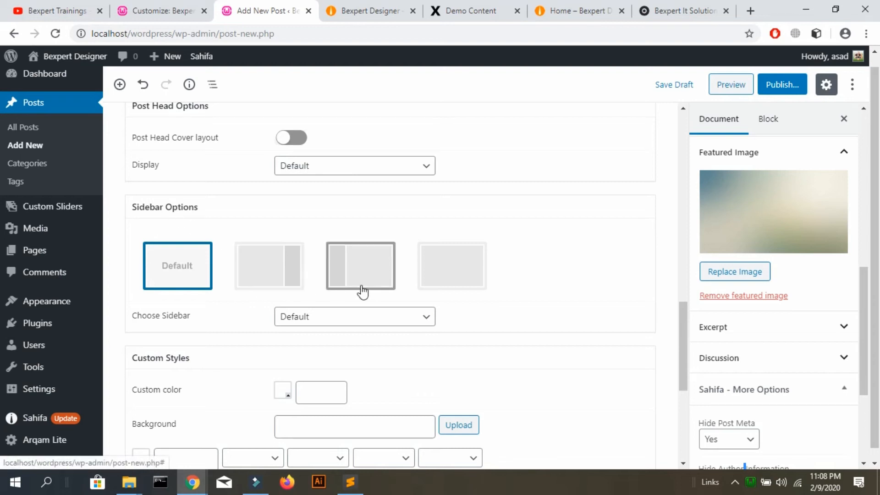
drag(683, 314, 699, 114)
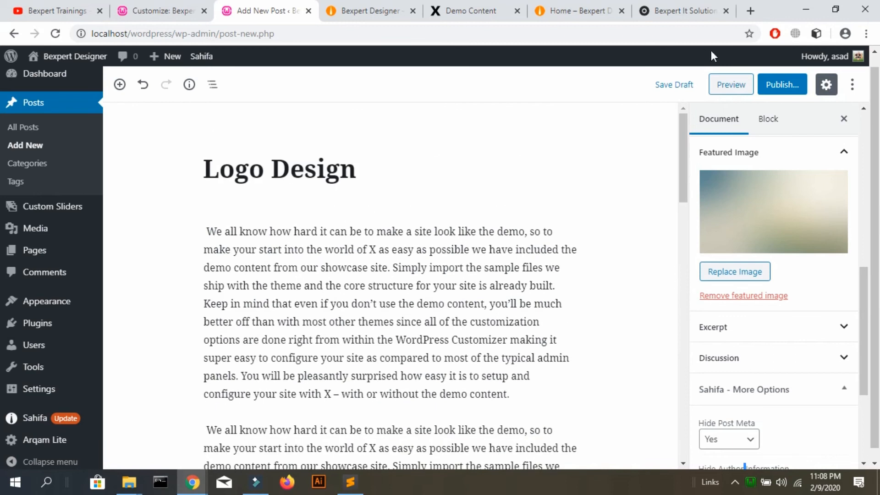
click(775, 87)
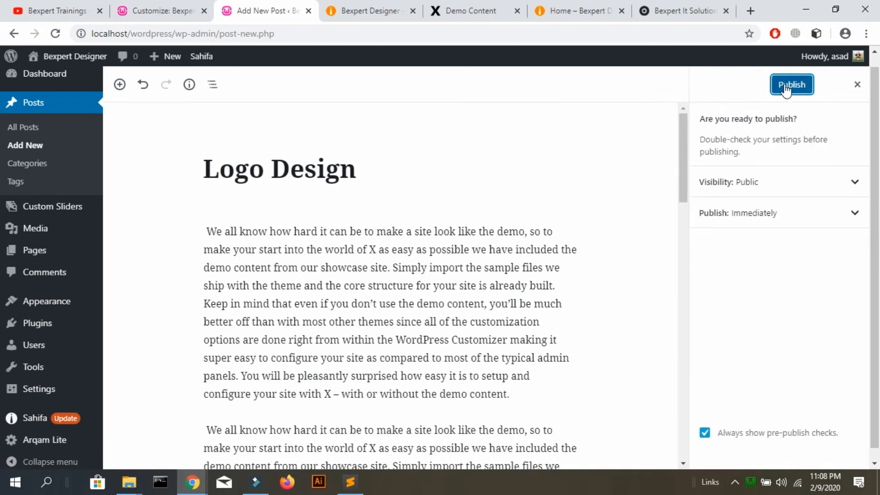
click(786, 87)
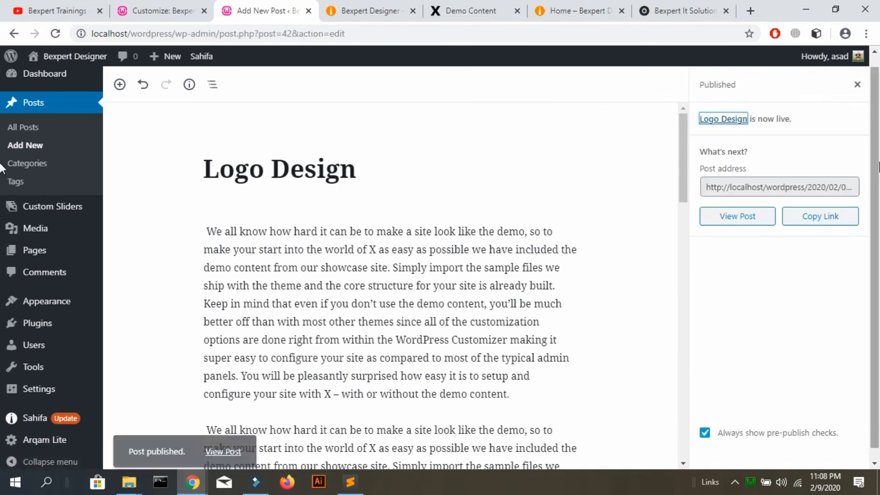
click(858, 86)
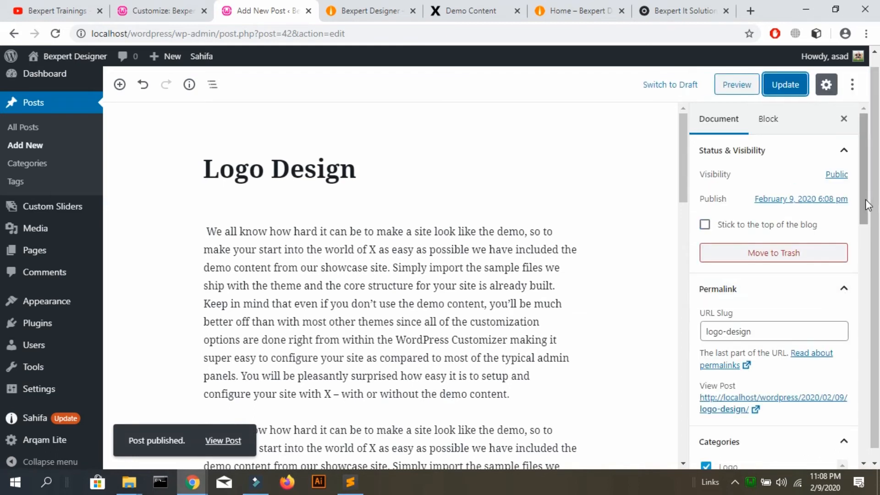
- Check the post's assigned category and tags, then open the Logo Design post from the site's homepage and review its full page
scroll(866, 199, down, 5)
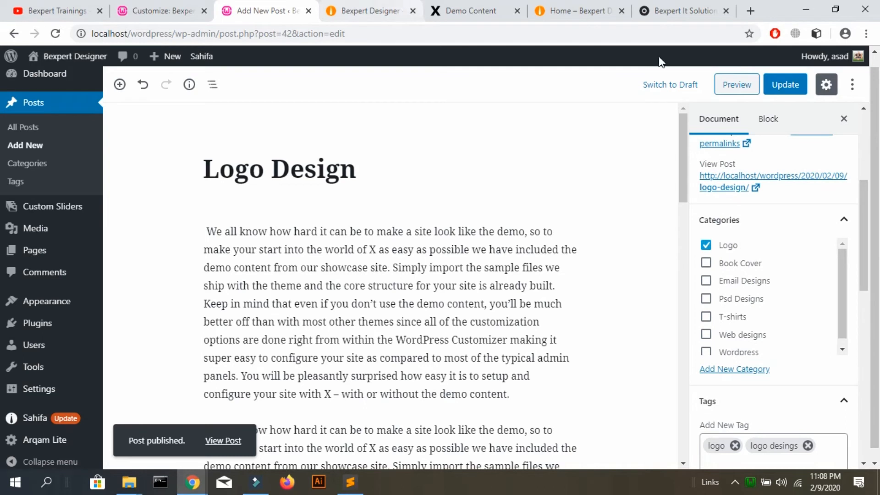
click(374, 6)
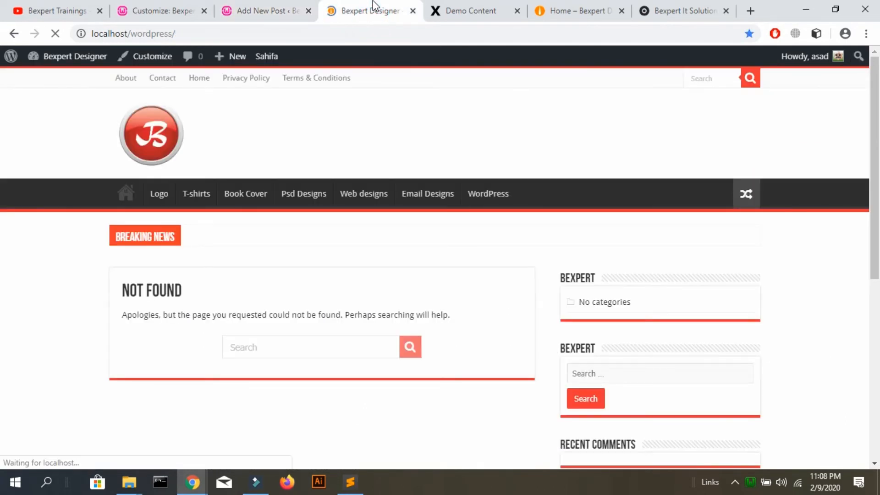
scroll(3, 183, down, 1)
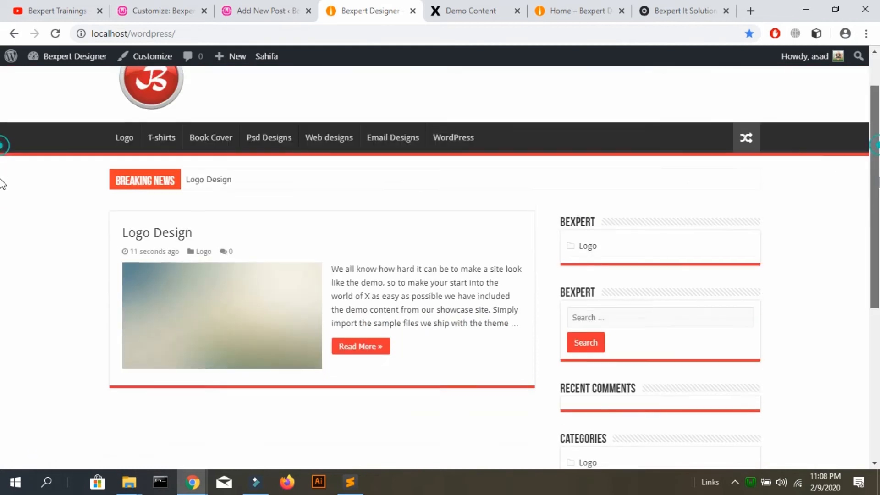
click(233, 286)
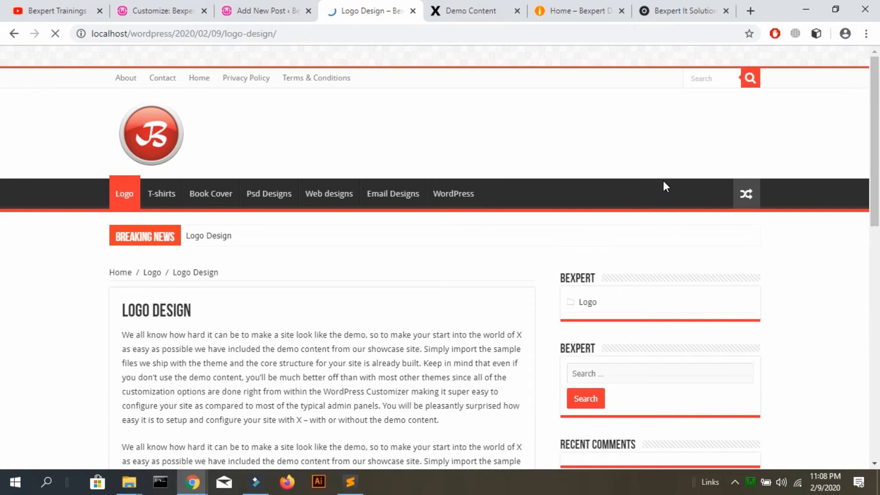
scroll(2, 226, down, 8)
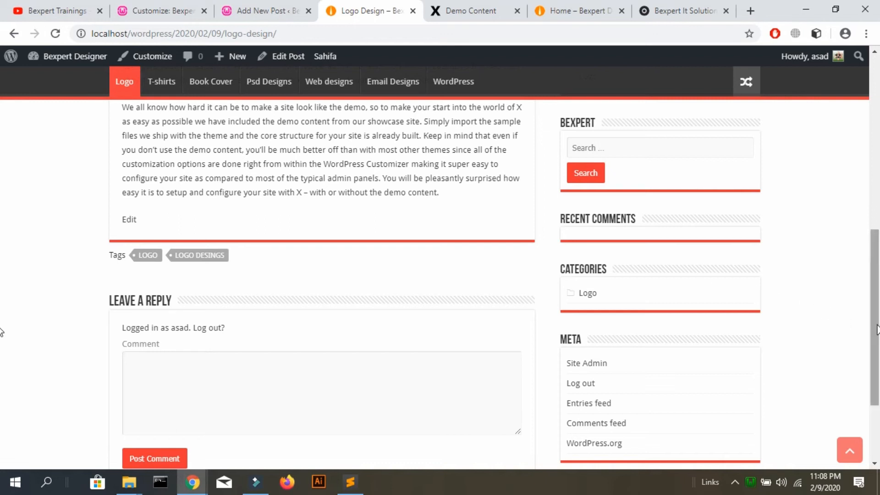
scroll(4, 330, up, 1)
scroll(2, 367, down, 3)
scroll(2, 409, up, 15)
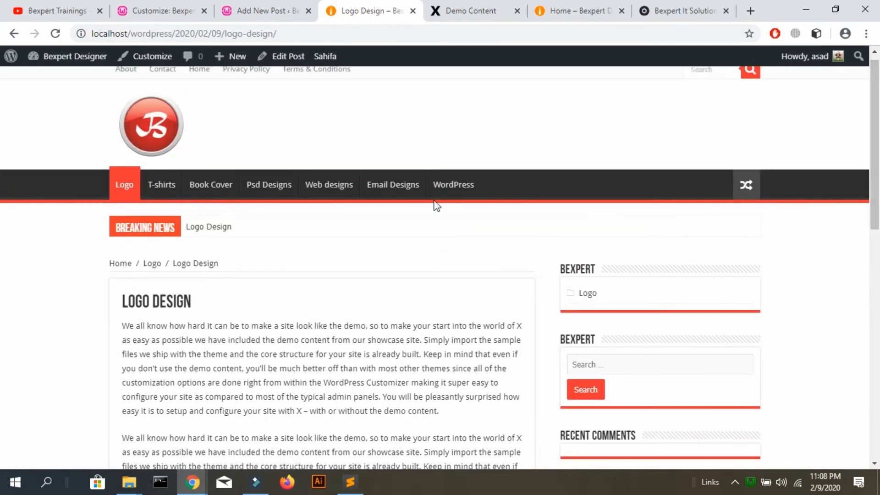
- View the Logo and Book Cover category pages on the site and return to the homepage
click(131, 189)
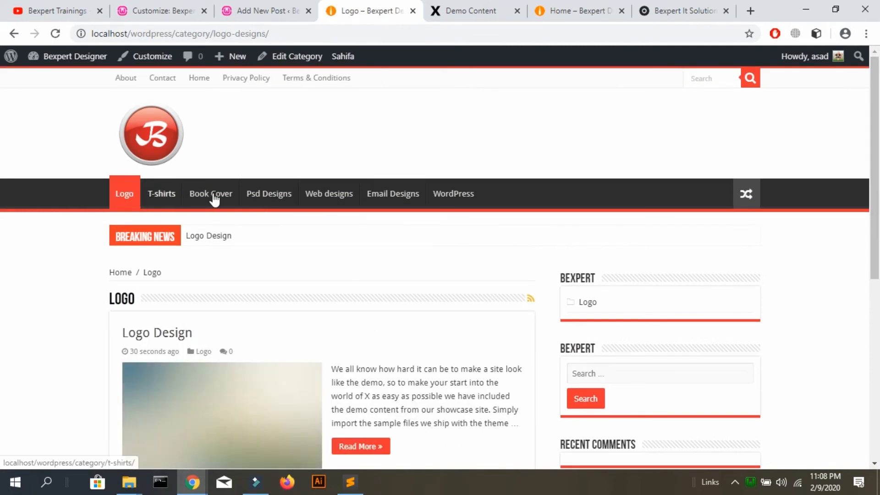
drag(874, 137, 878, 163)
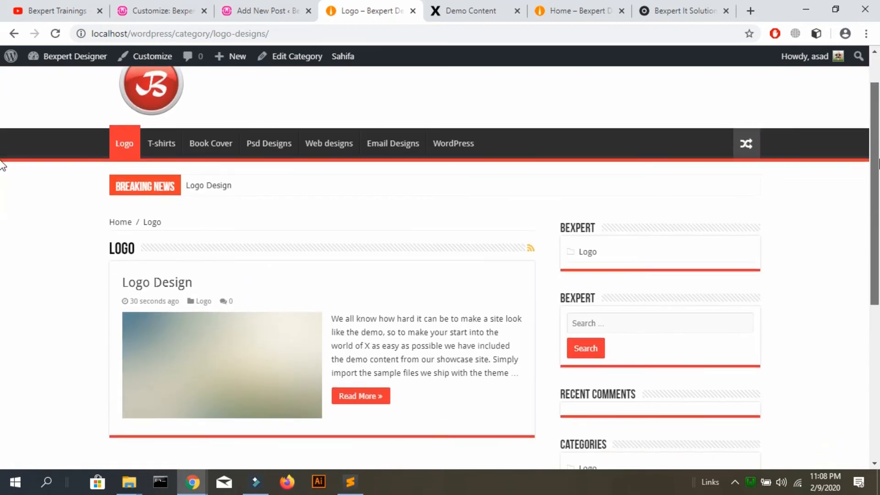
scroll(2, 137, up, 1)
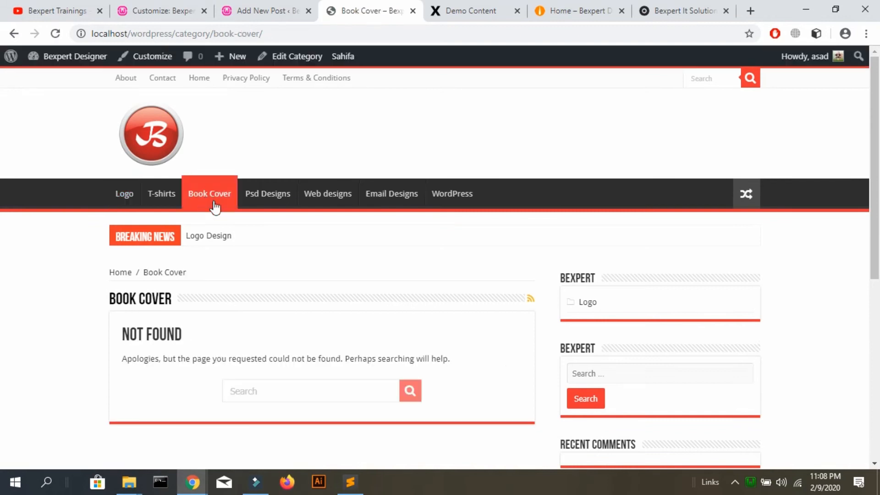
mouse_move(878, 233)
mouse_down()
mouse_move(878, 283)
mouse_move(878, 233)
mouse_up()
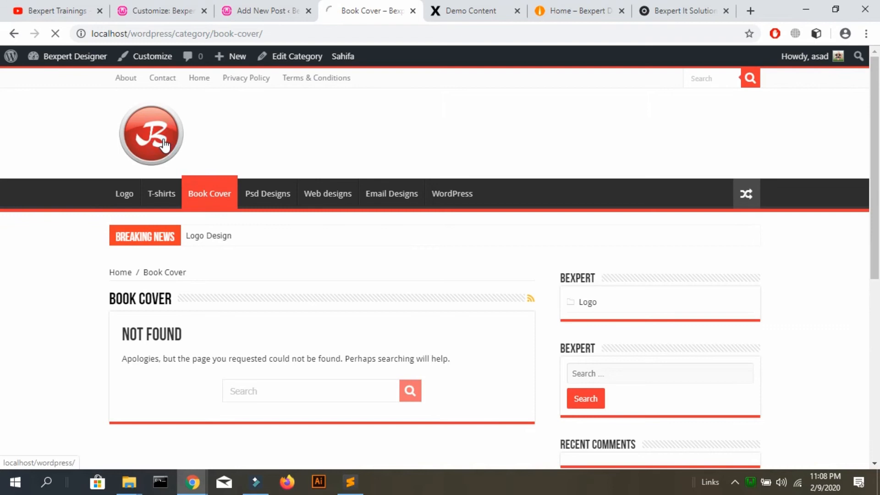
click(137, 190)
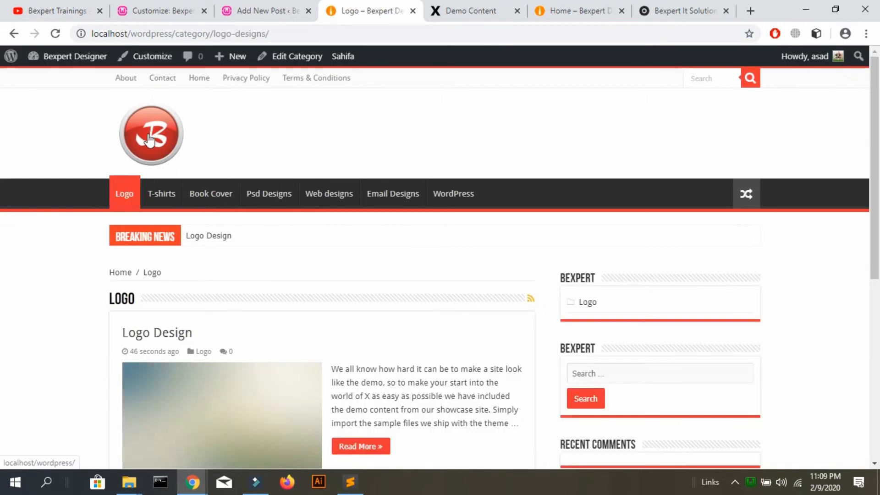
click(149, 139)
- Leave the Logo Design editor for the list of all posts and review the published posts with their categories
click(243, 10)
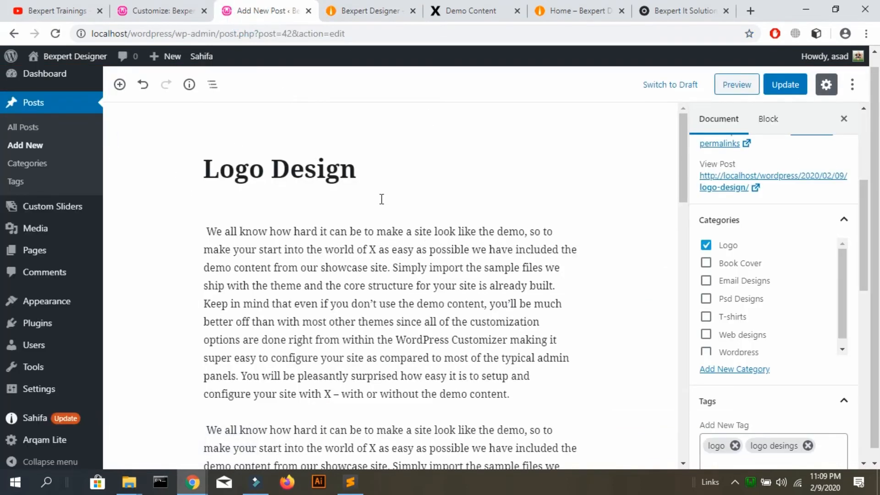
click(39, 129)
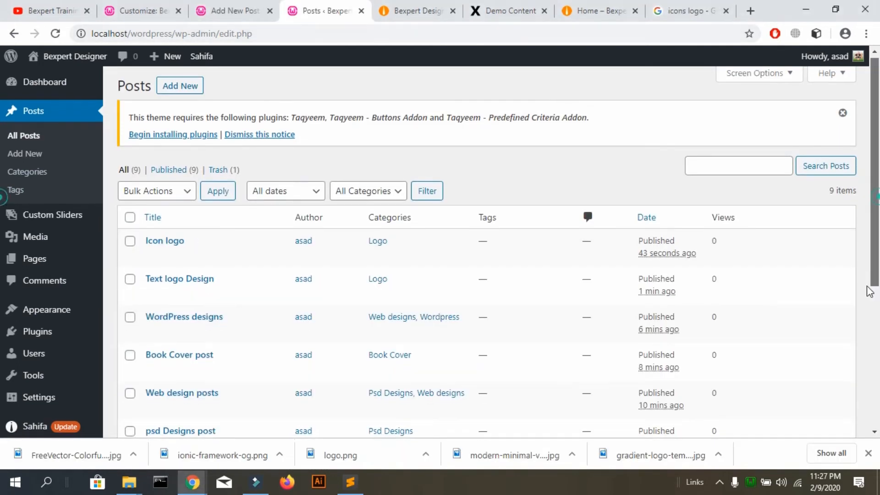
scroll(866, 302, down, 4)
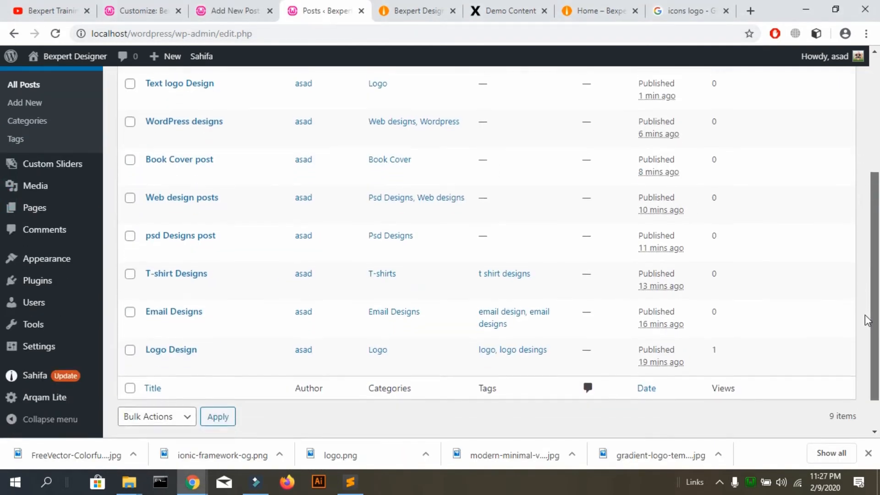
scroll(867, 320, up, 5)
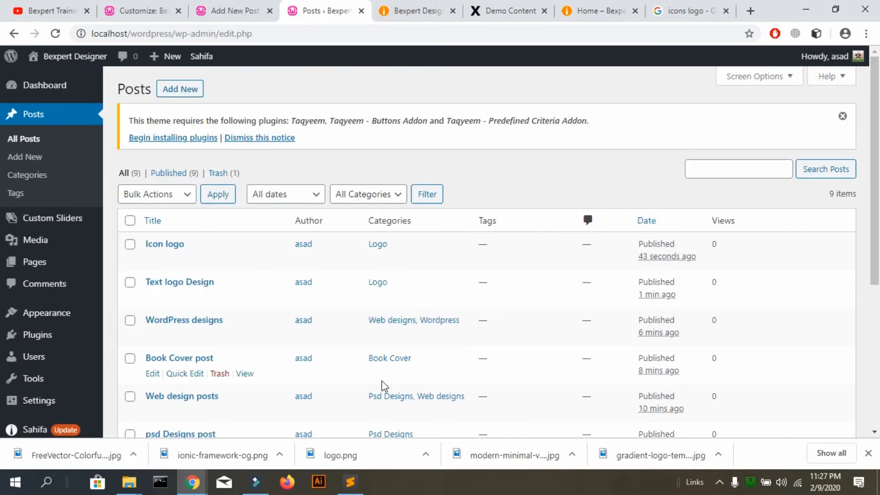
scroll(383, 386, down, 1)
scroll(383, 386, down, 1)
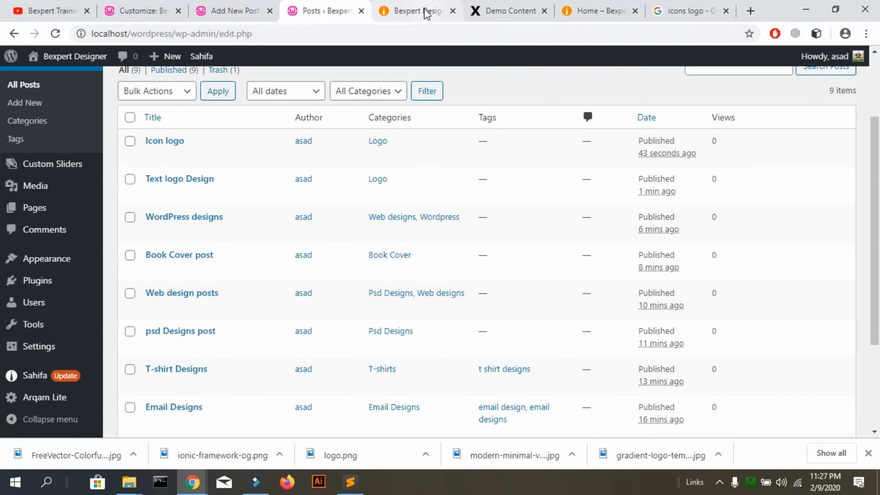
- Review the homepage's post feed and Breaking News ticker, closing the browser's downloads bar
click(423, 11)
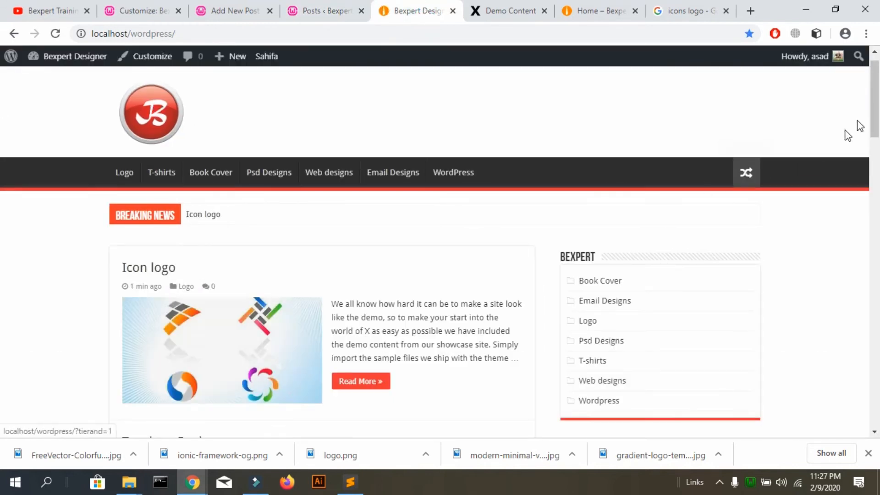
drag(876, 111, 874, 303)
click(867, 454)
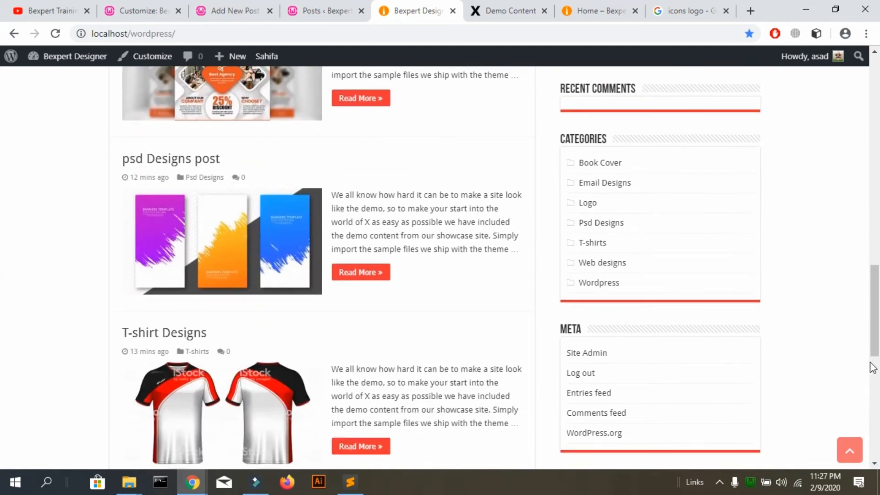
drag(873, 365, 878, 123)
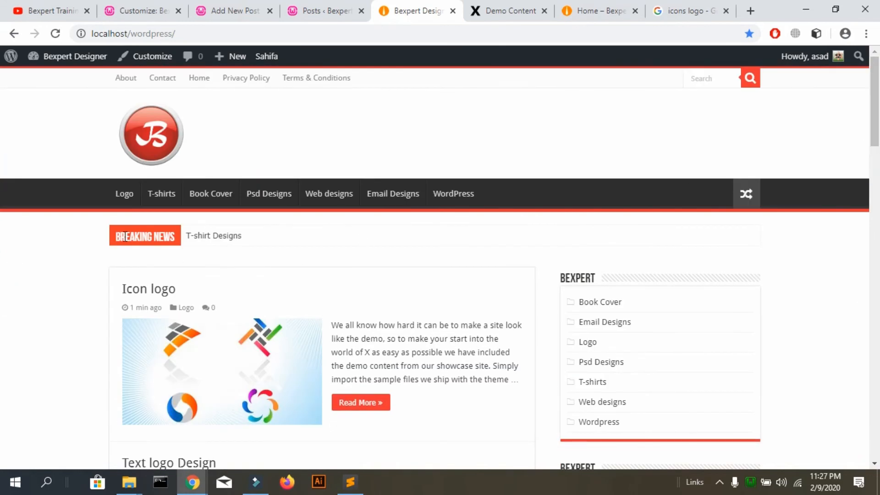
click(196, 238)
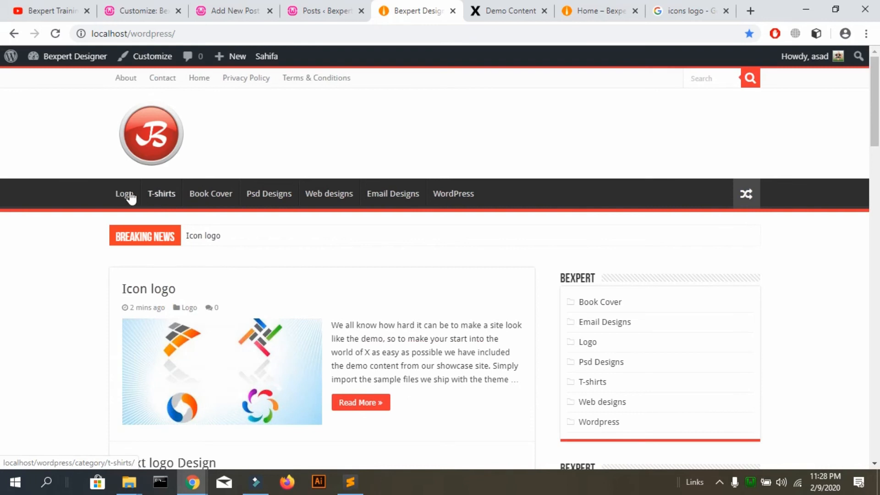
- Review the posts on the Logo, T-shirts and Book Cover category pages
click(126, 195)
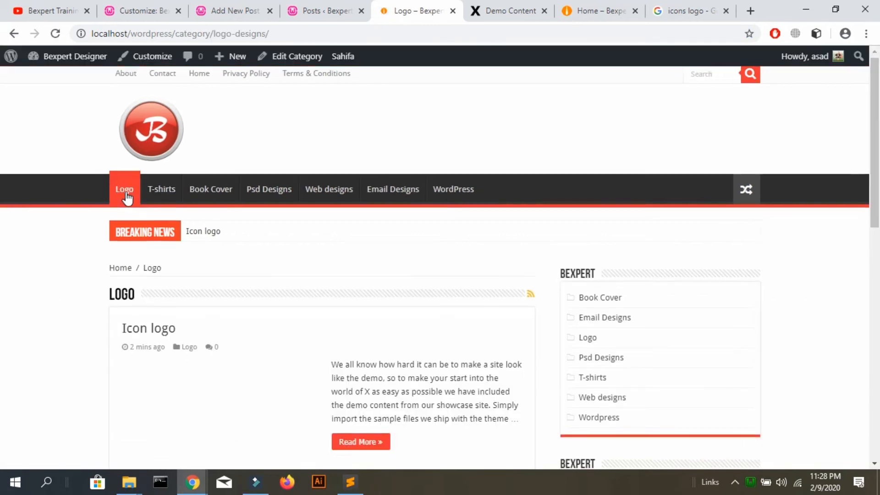
scroll(126, 197, down, 8)
scroll(127, 199, up, 8)
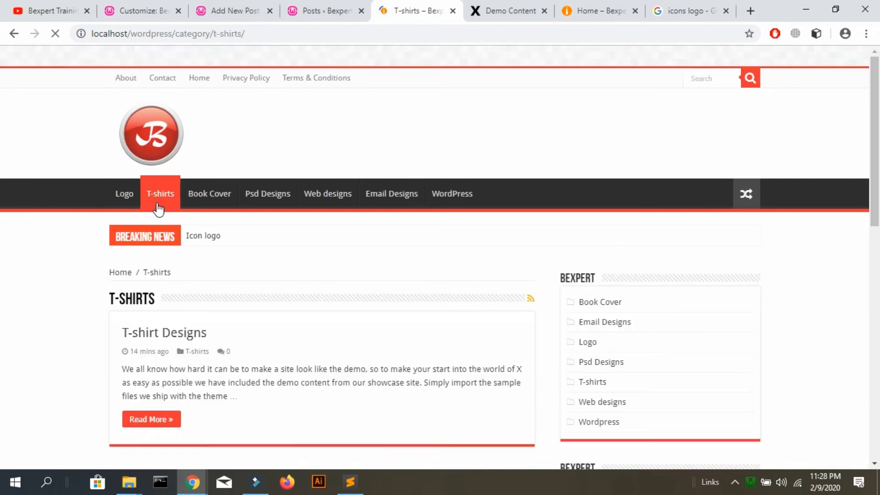
scroll(158, 209, down, 2)
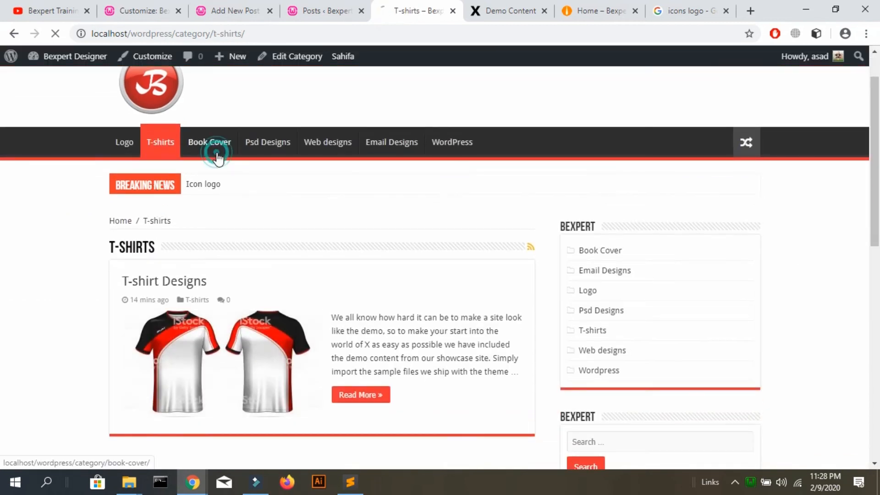
scroll(219, 159, down, 3)
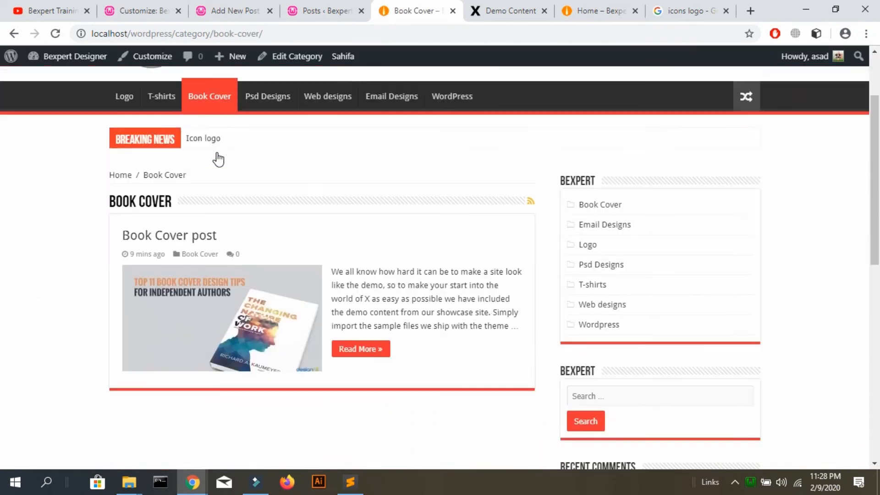
scroll(218, 159, down, 2)
scroll(294, 59, up, 5)
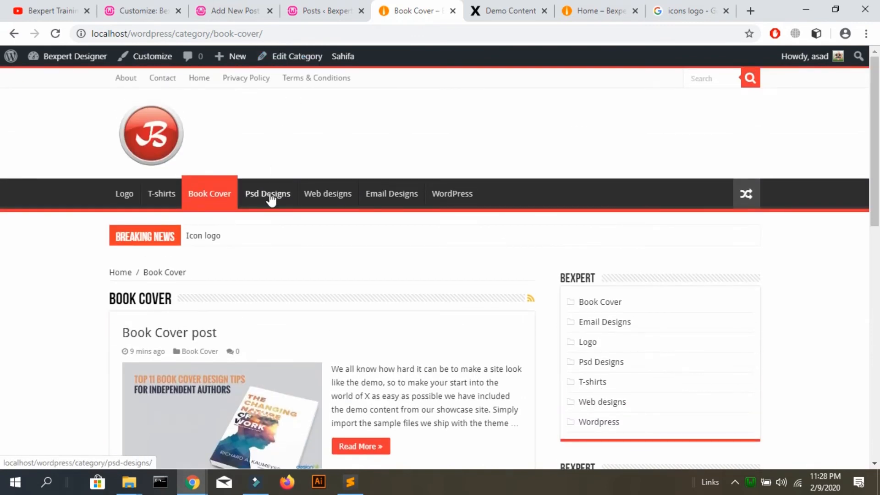
- Review the posts on the Psd Designs and Web designs category pages
scroll(271, 198, down, 5)
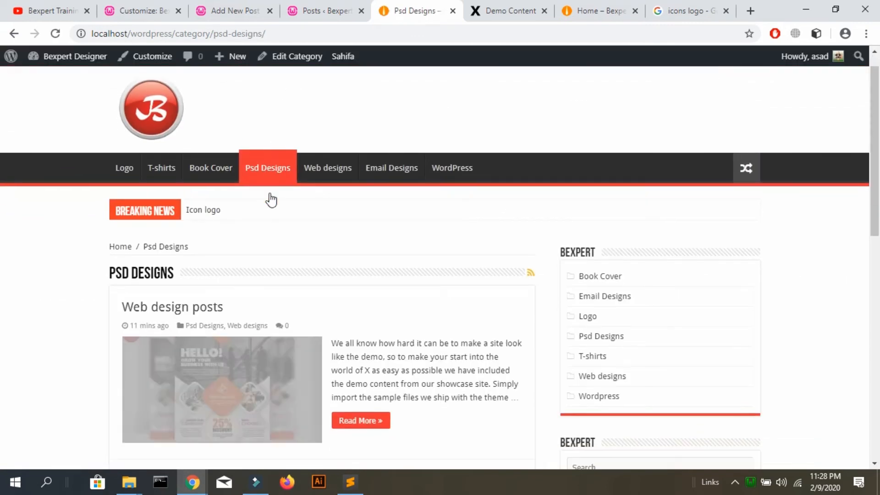
scroll(271, 197, up, 2)
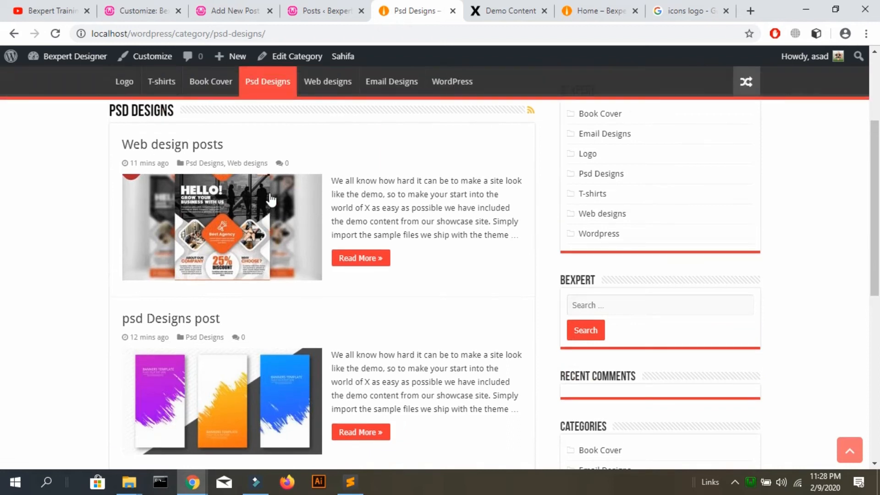
scroll(271, 199, up, 3)
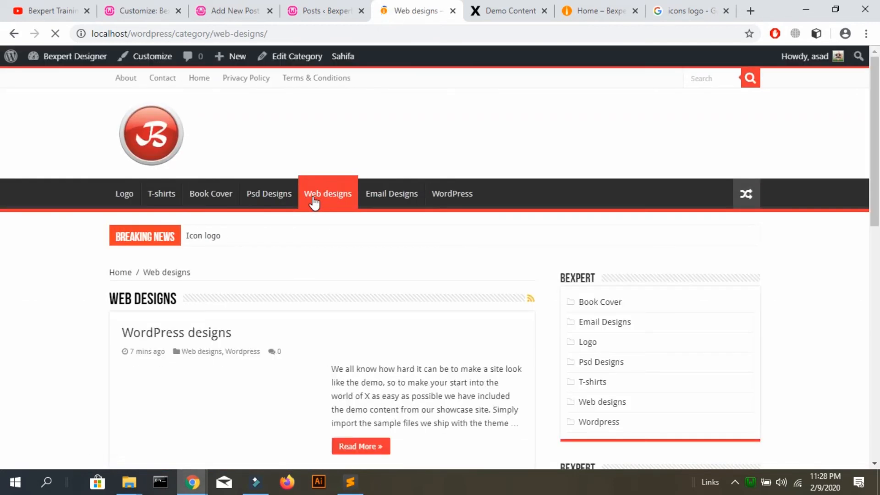
scroll(313, 202, down, 2)
scroll(314, 202, down, 3)
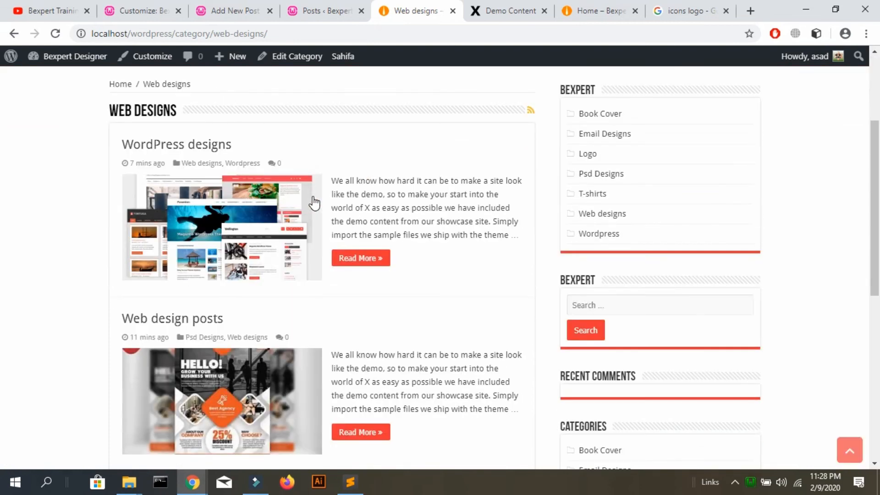
scroll(314, 202, down, 1)
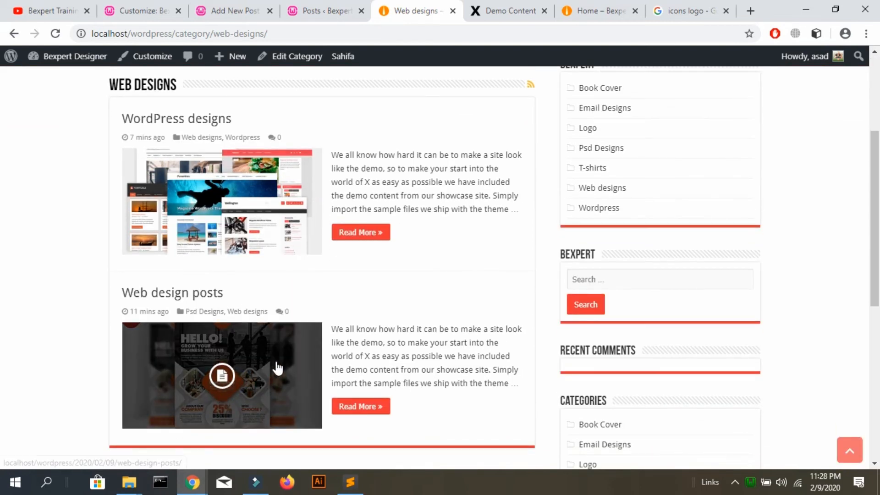
scroll(276, 362, up, 2)
scroll(276, 361, up, 3)
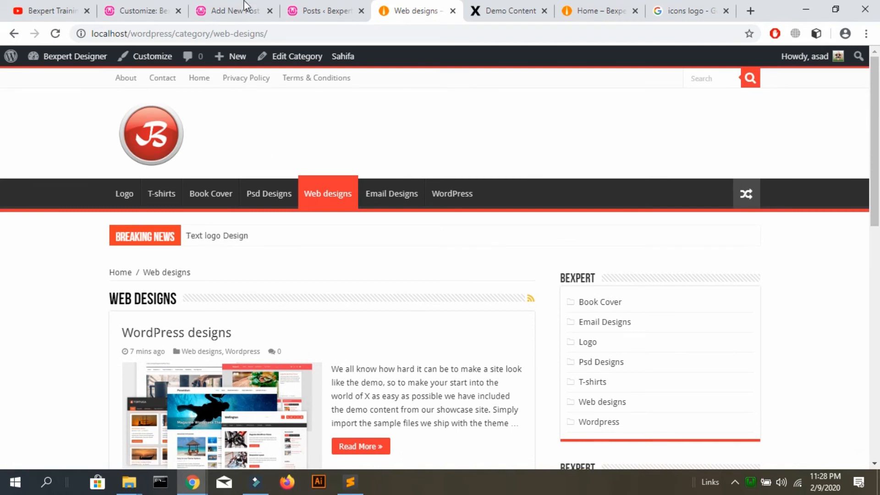
- In the list of all posts, examine the categories assigned to the WordPress designs and Web design posts entries
click(333, 12)
scroll(495, 300, down, 3)
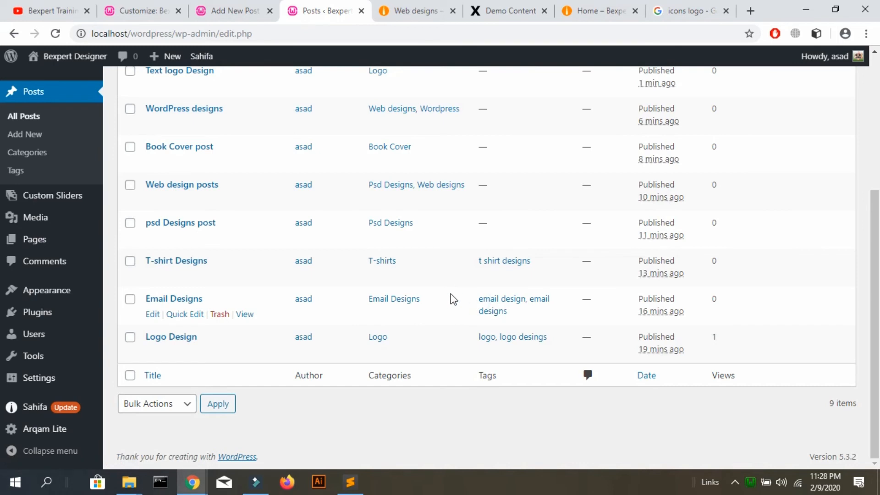
scroll(451, 299, up, 1)
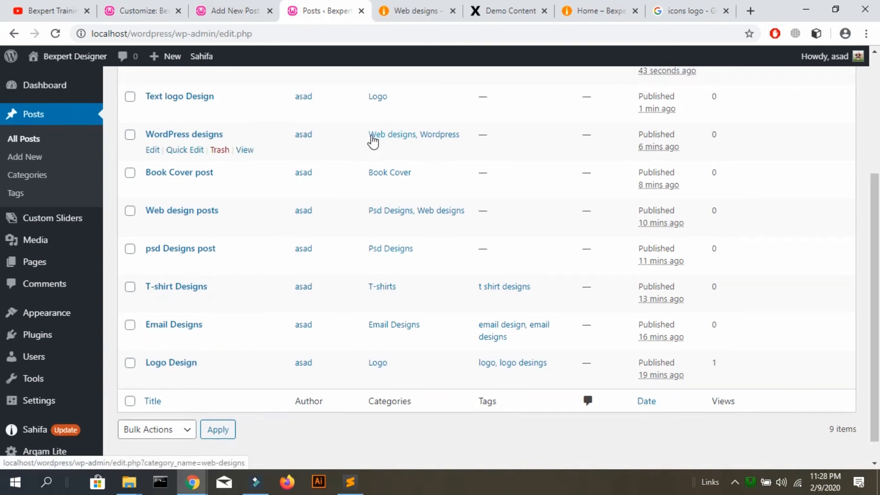
drag(368, 133, 459, 147)
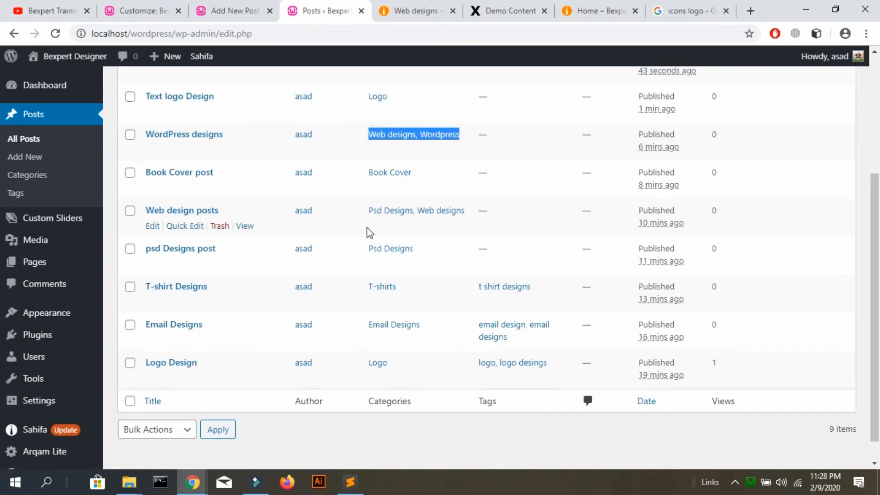
drag(365, 211, 465, 218)
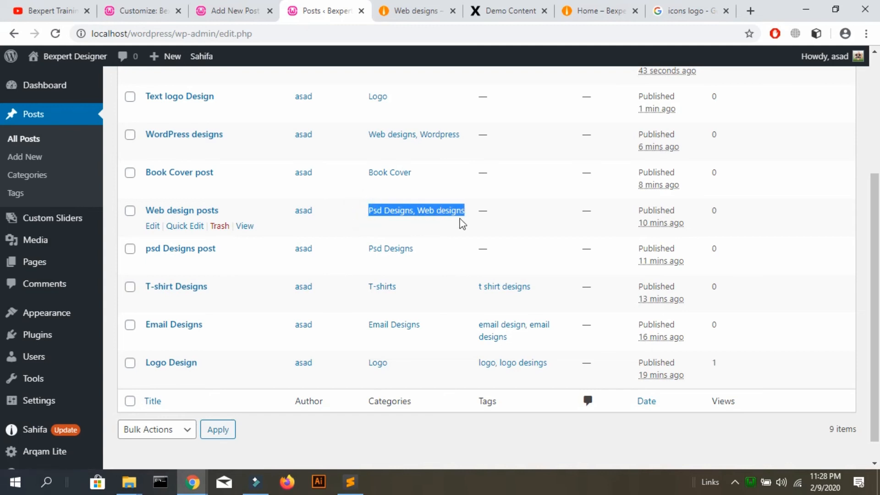
- Review the posts on the WordPress category page and the homepage's post feed
click(408, 21)
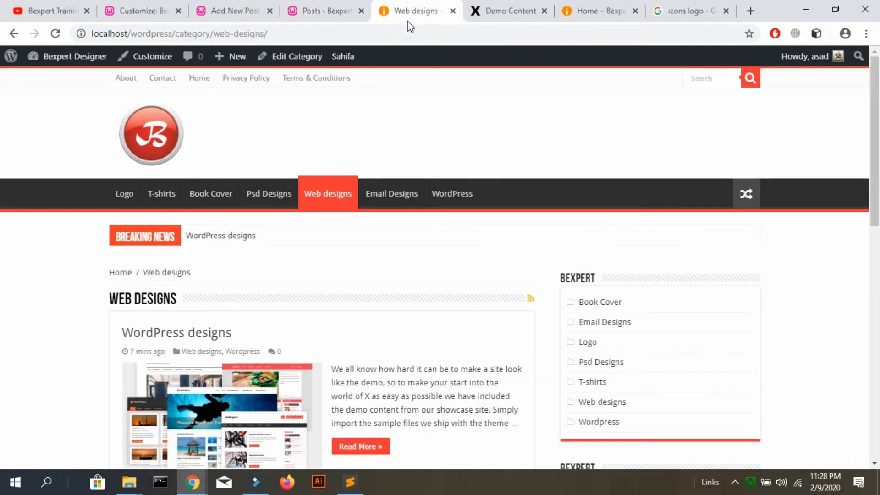
click(437, 201)
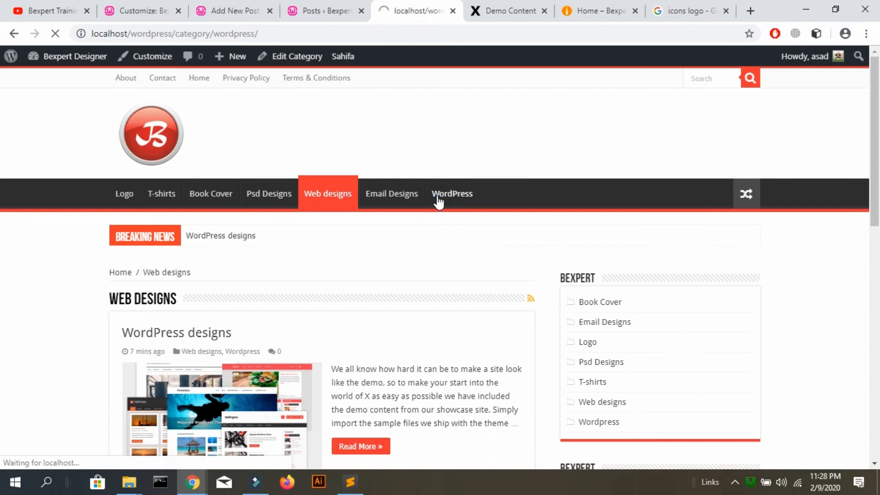
scroll(439, 201, down, 2)
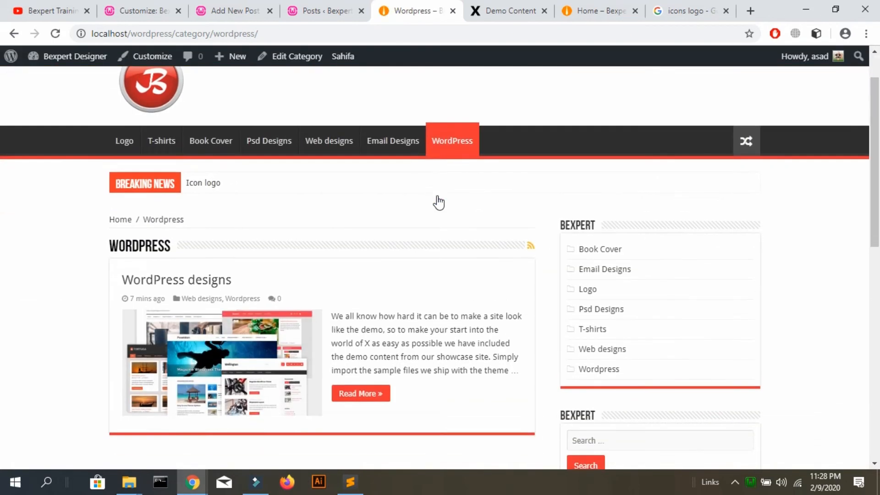
scroll(438, 201, up, 3)
click(149, 116)
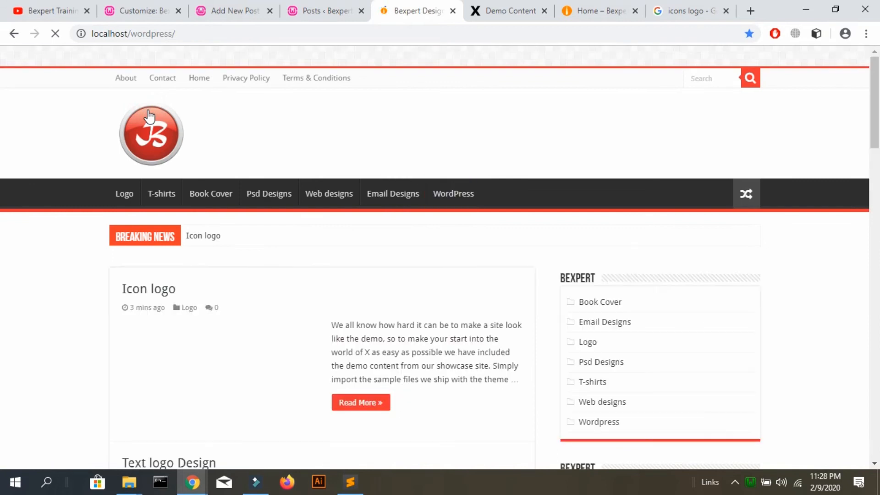
scroll(149, 116, down, 1)
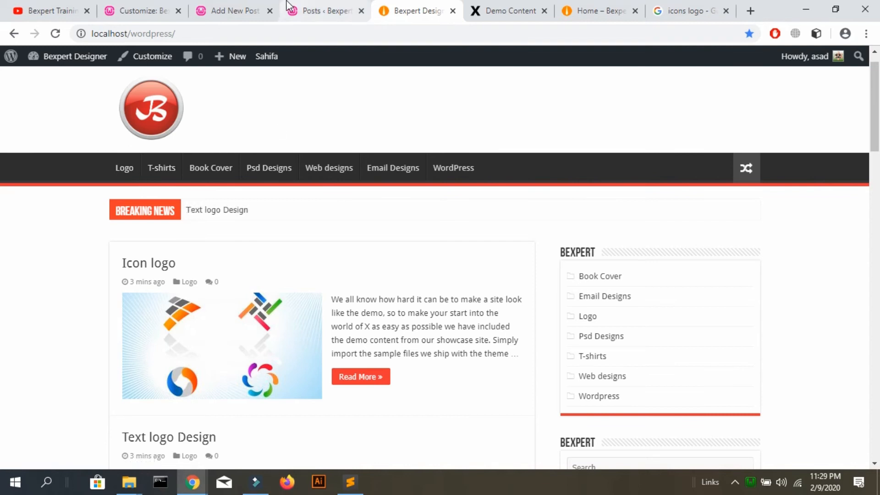
- Close the Customize browser tab and add a post category named Text logo with Logo as its parent
click(302, 11)
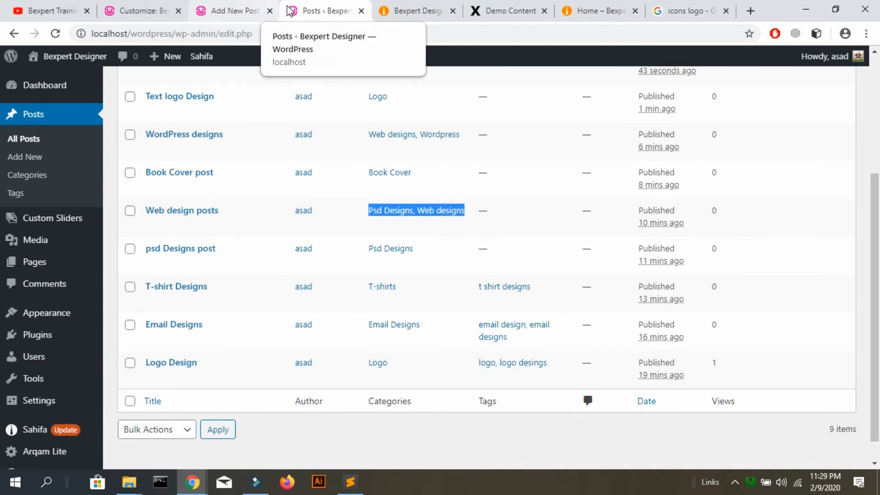
click(179, 12)
click(197, 7)
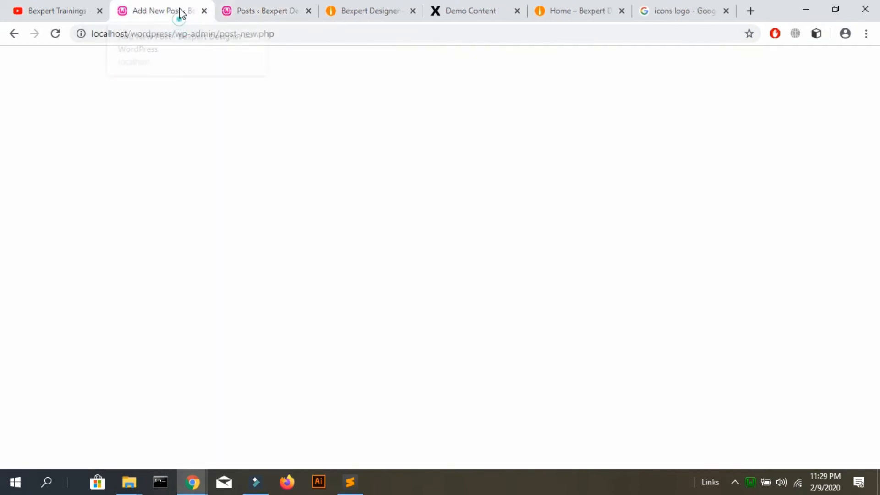
click(54, 177)
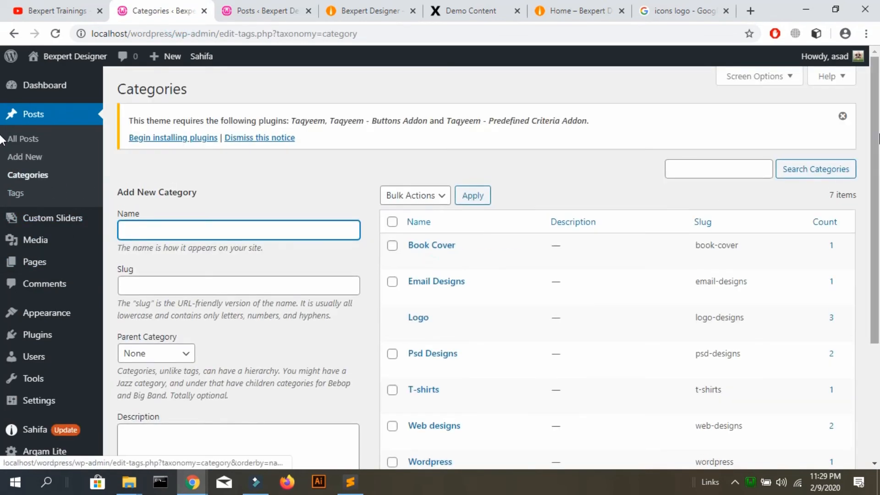
scroll(403, 235, down, 2)
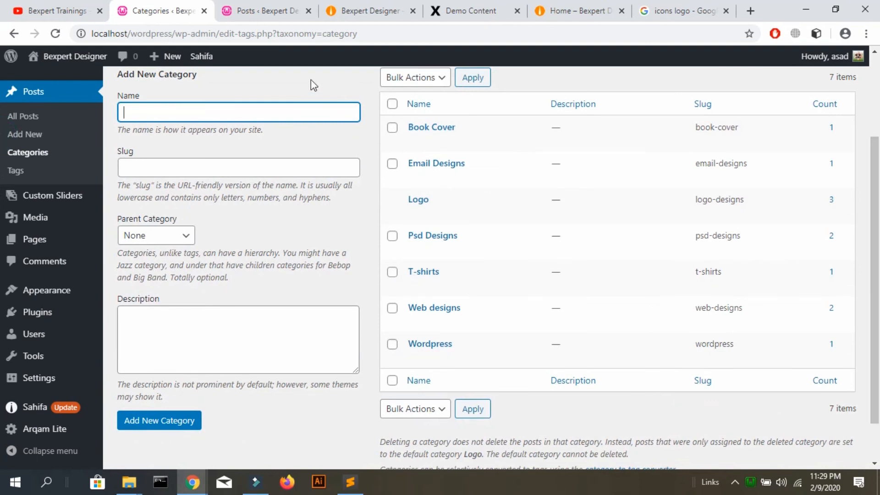
click(286, 111)
click(158, 242)
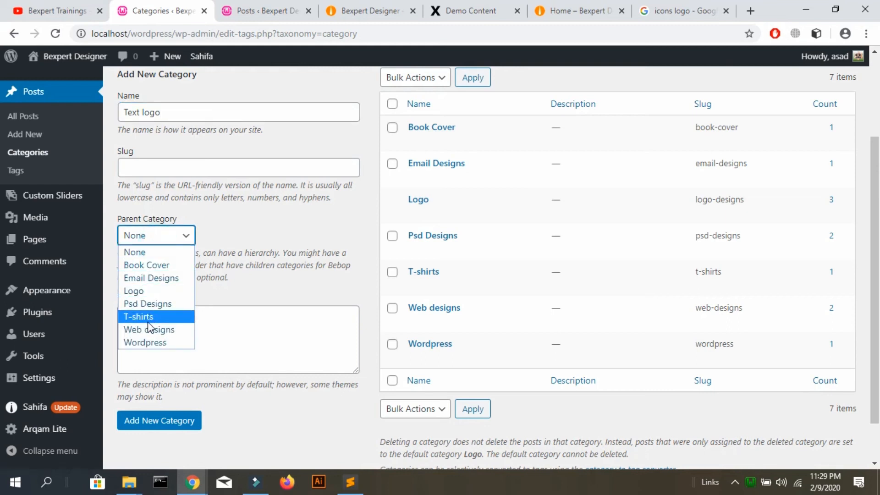
click(144, 292)
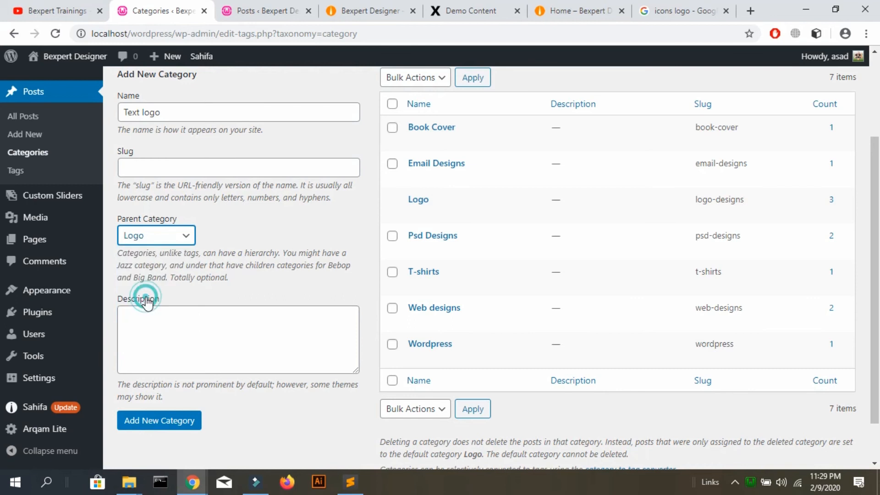
click(167, 420)
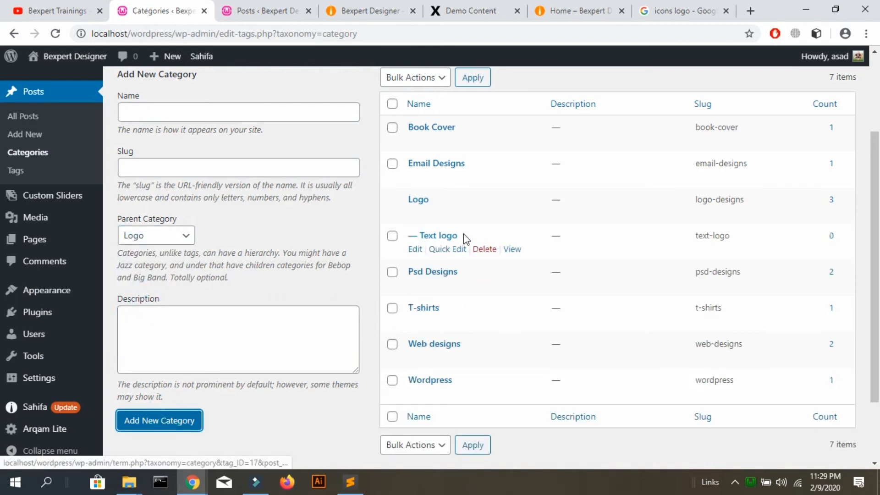
- Add a second subcategory named Icon logo under Logo, checking the hierarchy of available parent categories
click(221, 113)
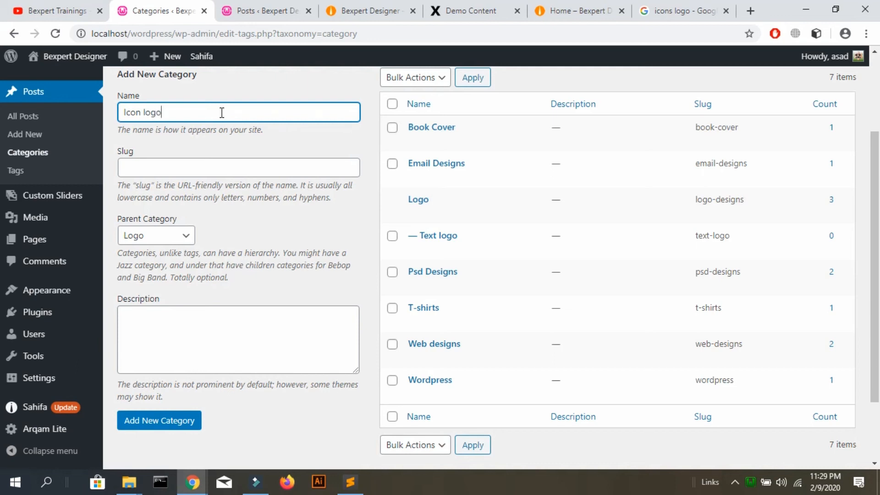
click(156, 424)
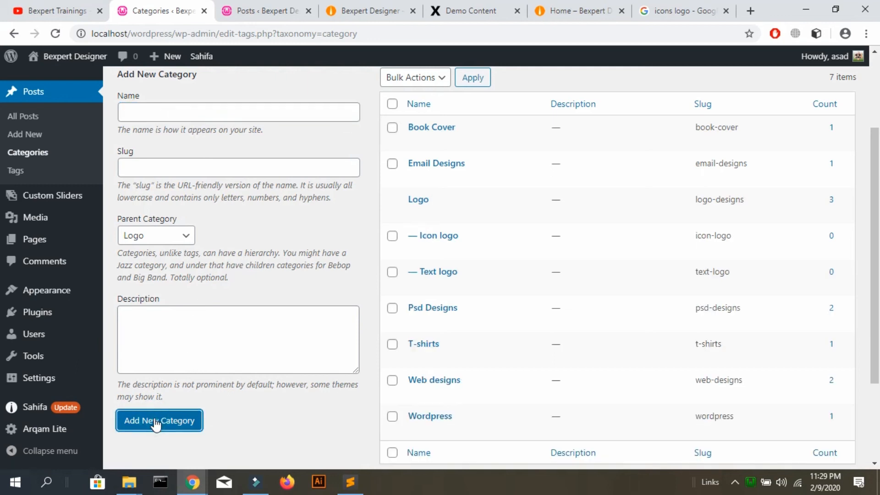
click(147, 236)
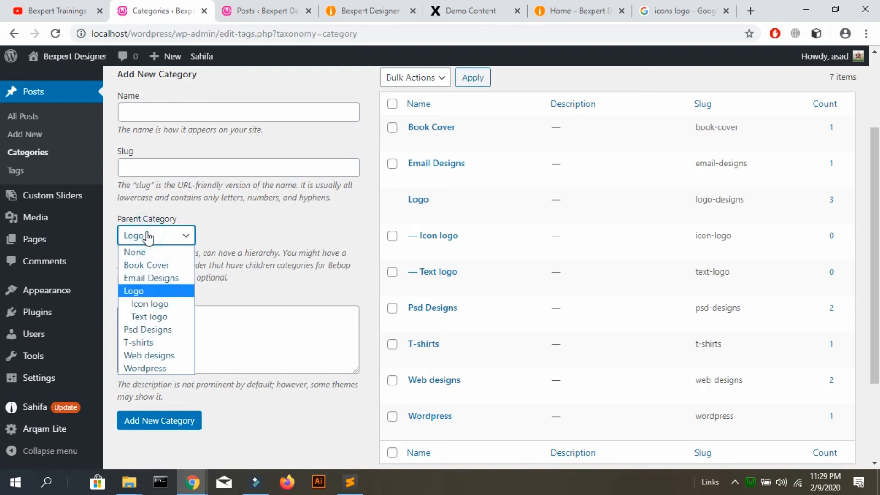
click(147, 234)
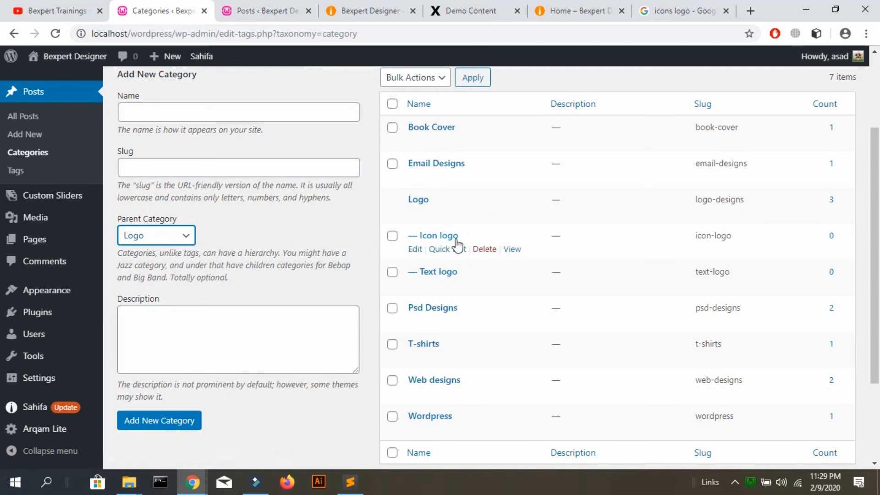
- Reload the homepage to check its main navigation for the logo subcategories, and return to the category settings
click(386, 16)
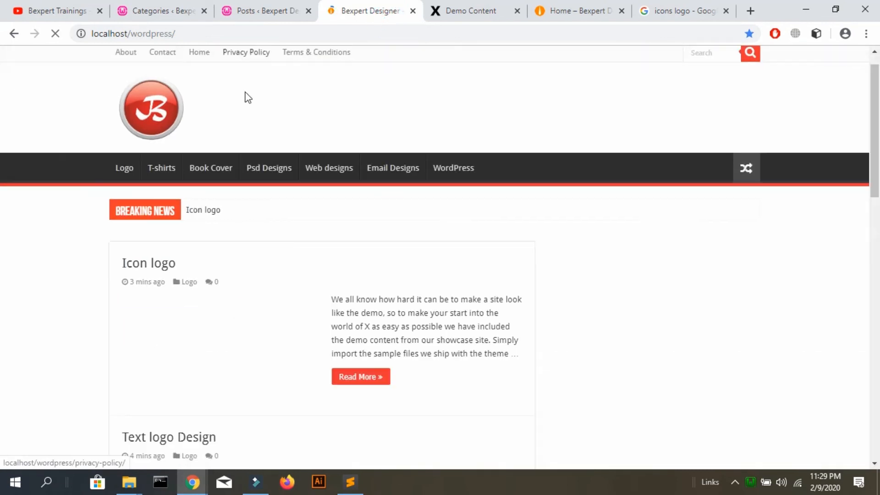
click(167, 14)
key(Down)
key(Down)
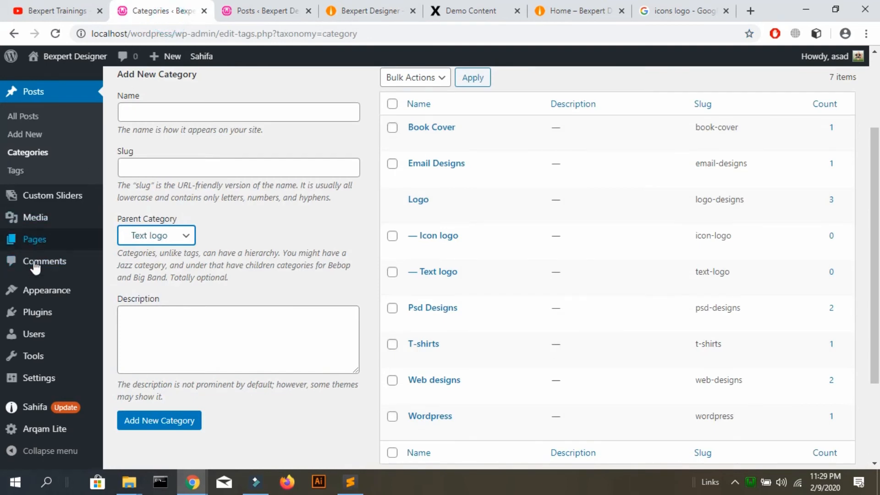
- Add the Icon logo and Text logo categories to the main menu in the site's menu editor
mouse_move(23, 290)
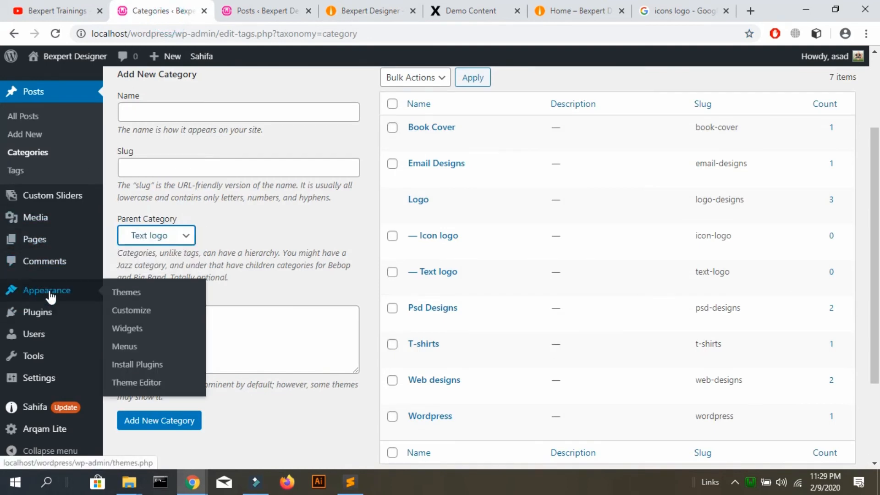
click(133, 346)
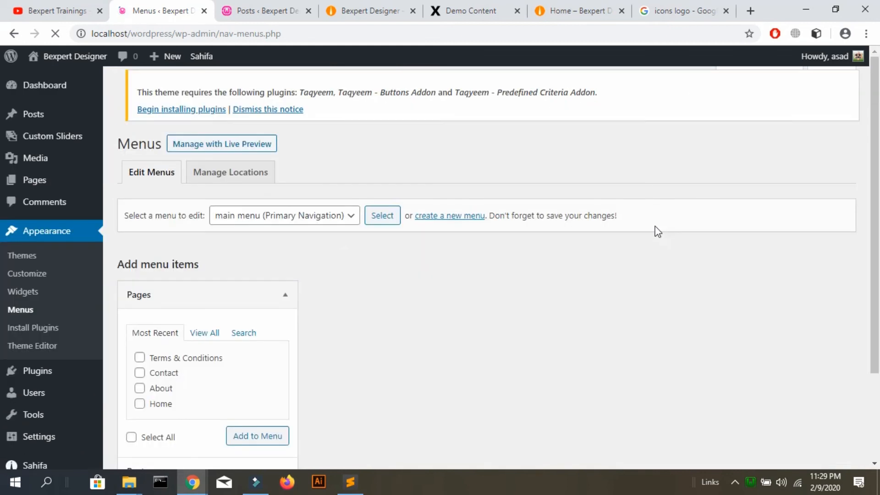
drag(878, 143, 878, 286)
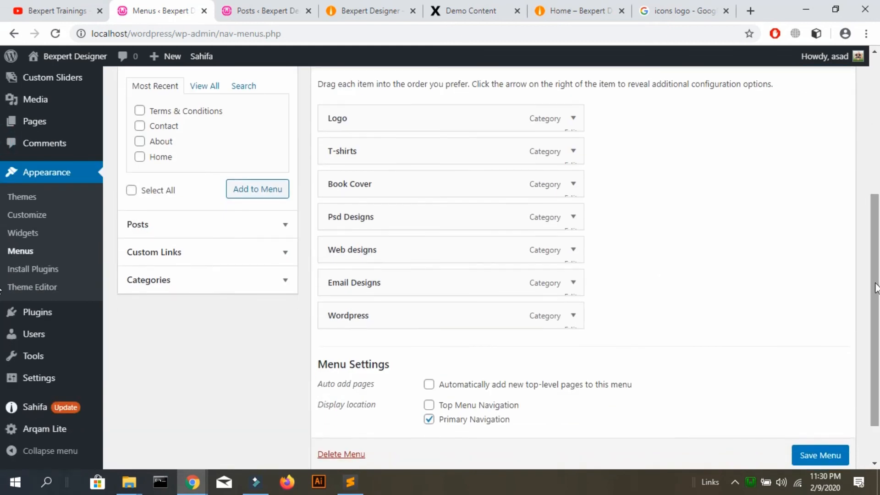
click(269, 289)
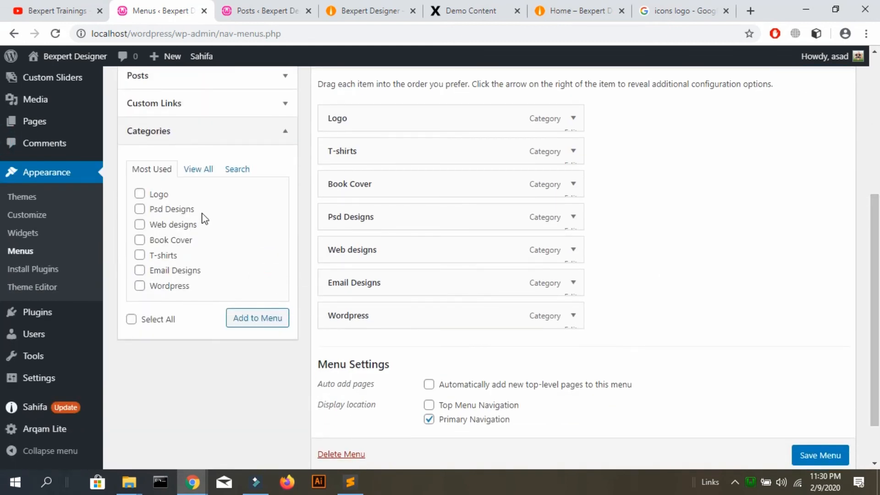
click(193, 179)
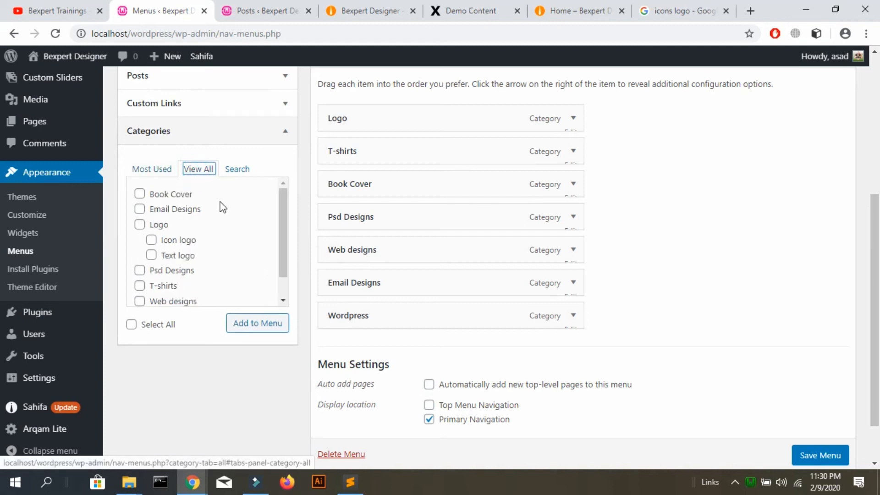
click(152, 241)
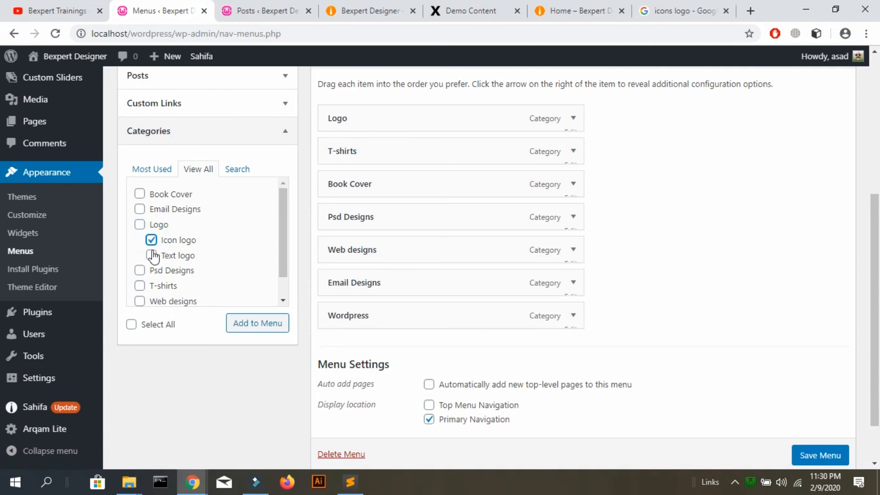
click(151, 255)
click(268, 324)
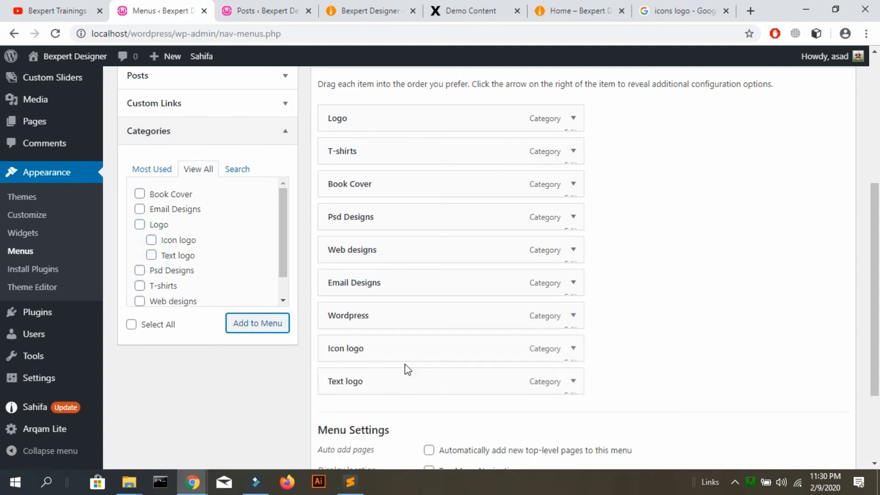
- Nest Icon logo and Text logo as sub items beneath Logo in the main menu and save the menu
drag(408, 353, 407, 155)
drag(394, 380, 393, 183)
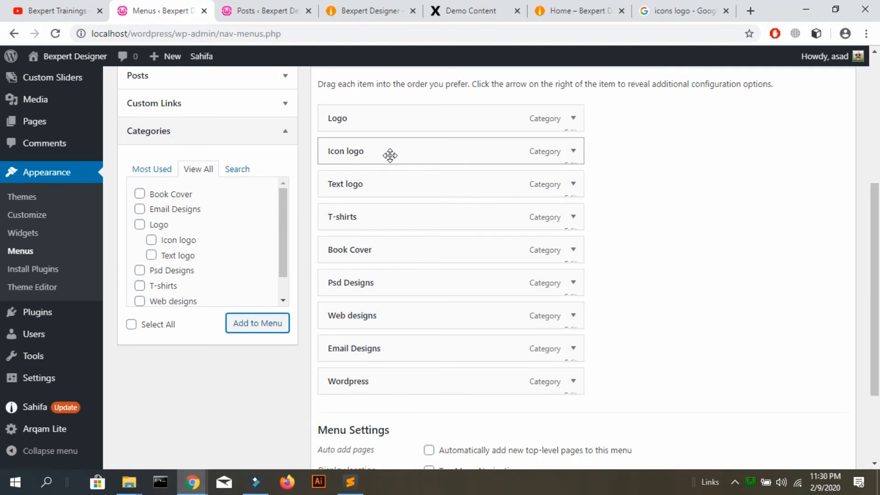
drag(390, 155, 460, 181)
drag(457, 218, 476, 193)
scroll(827, 128, up, 1)
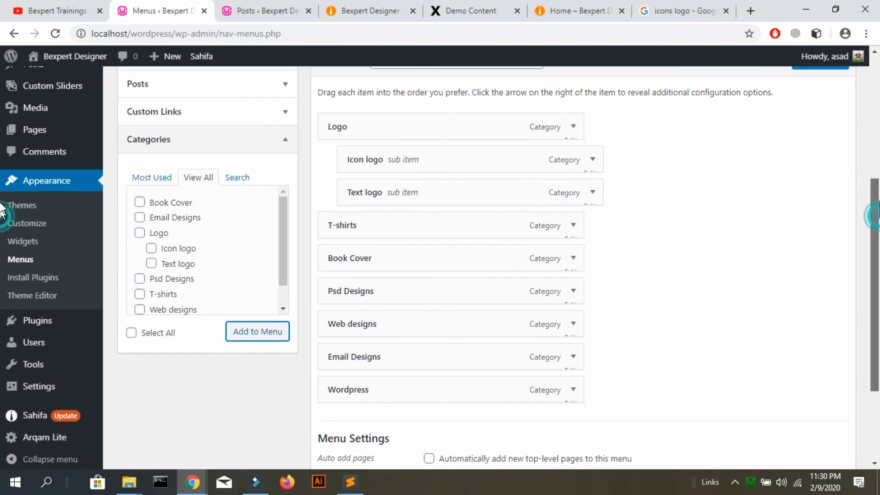
click(824, 94)
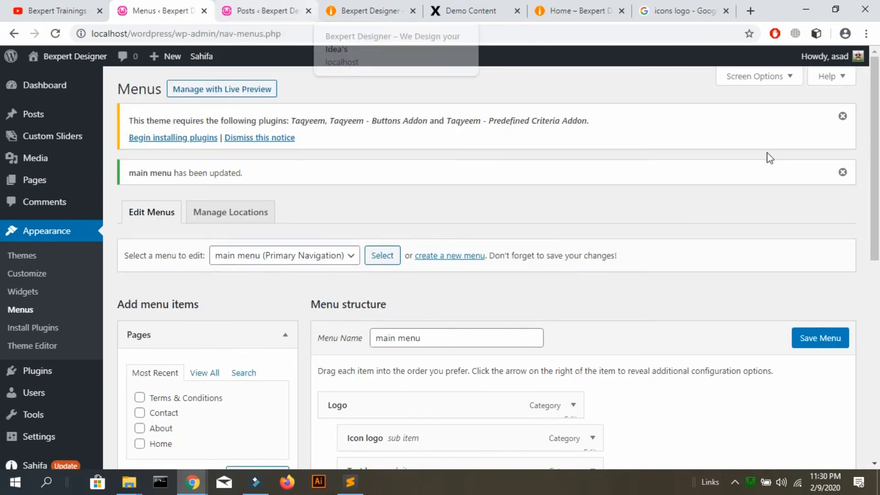
- Check the nested menu structure, the homepage's Logo submenu and the Icon logo category page, and return to the homepage
scroll(769, 158, down, 4)
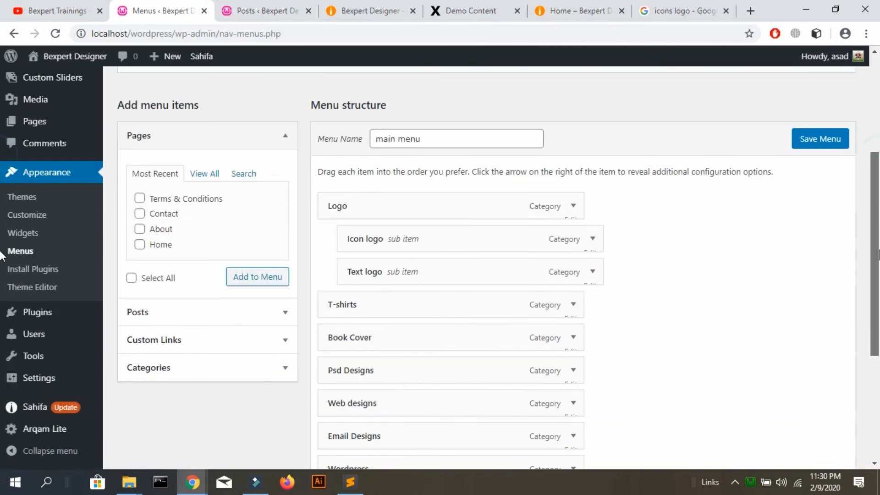
click(386, 6)
key(F5)
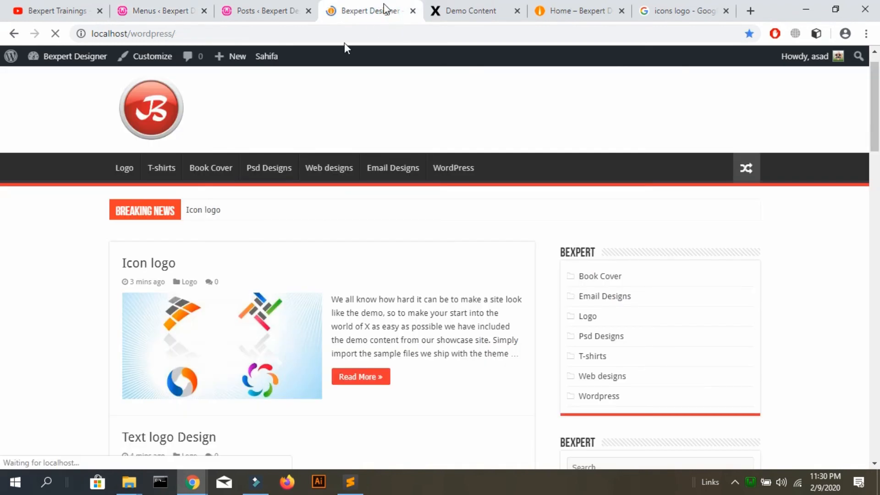
mouse_move(145, 172)
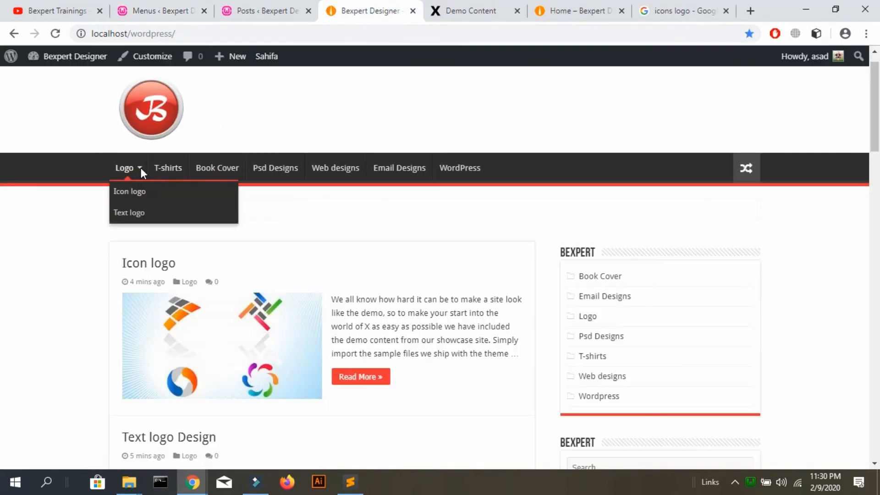
click(136, 197)
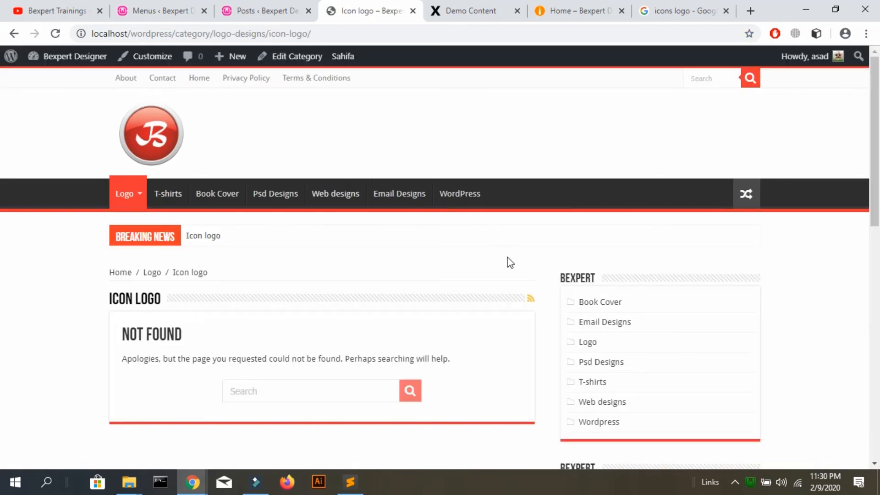
click(140, 145)
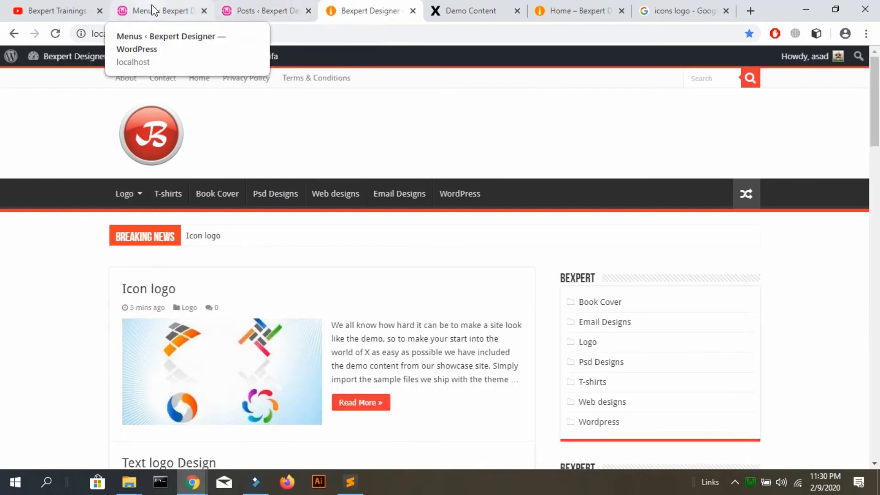
- Add the Text logo subcategory to the Text logo Design post, keep its Logo category selected, and update the post
click(268, 14)
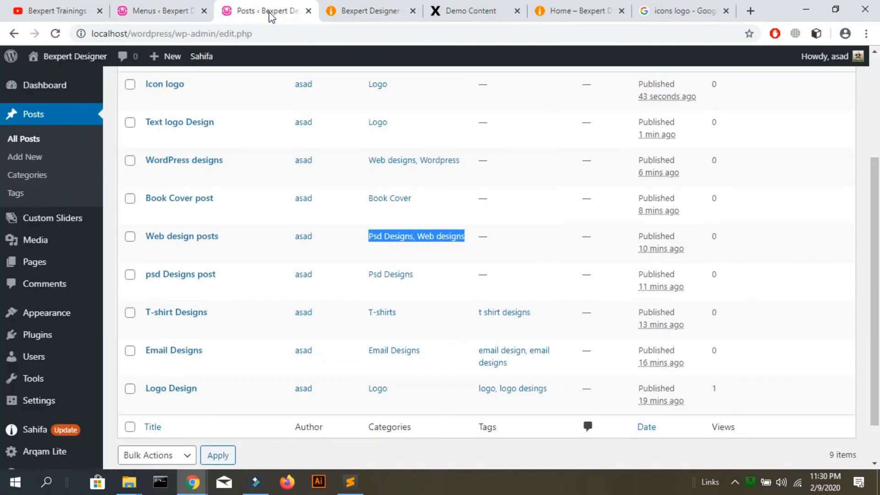
scroll(878, 157, up, 3)
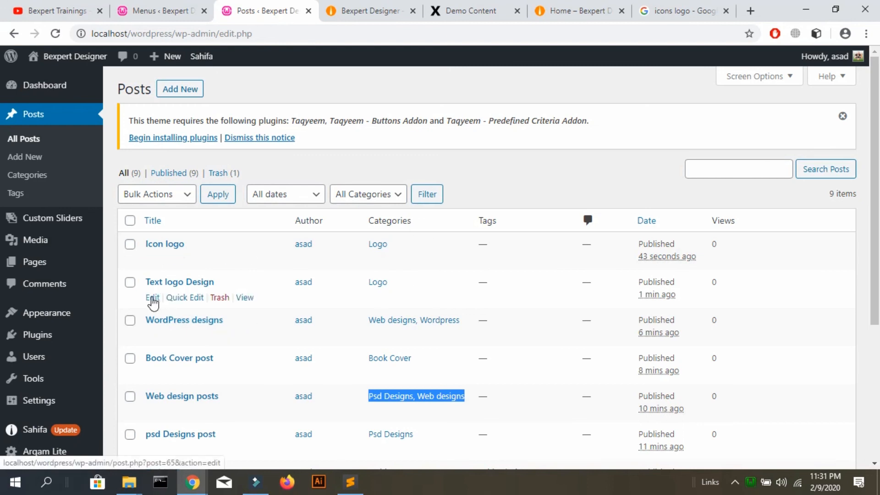
click(153, 299)
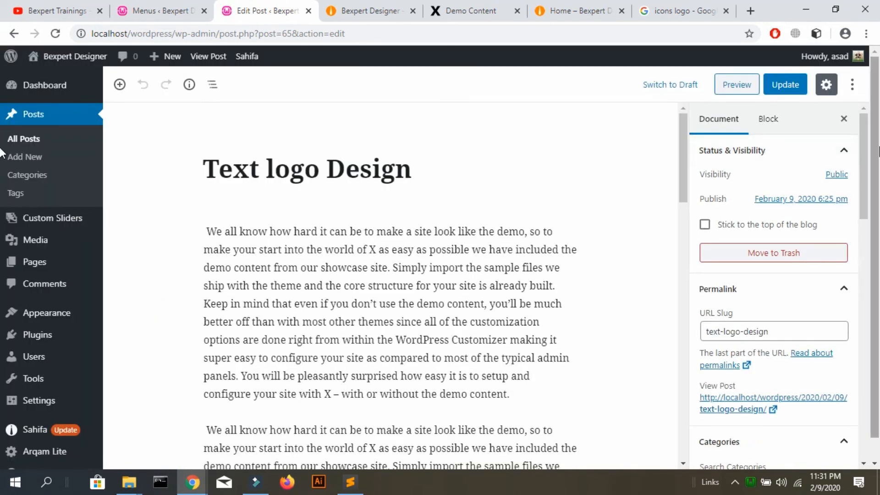
drag(869, 157, 874, 247)
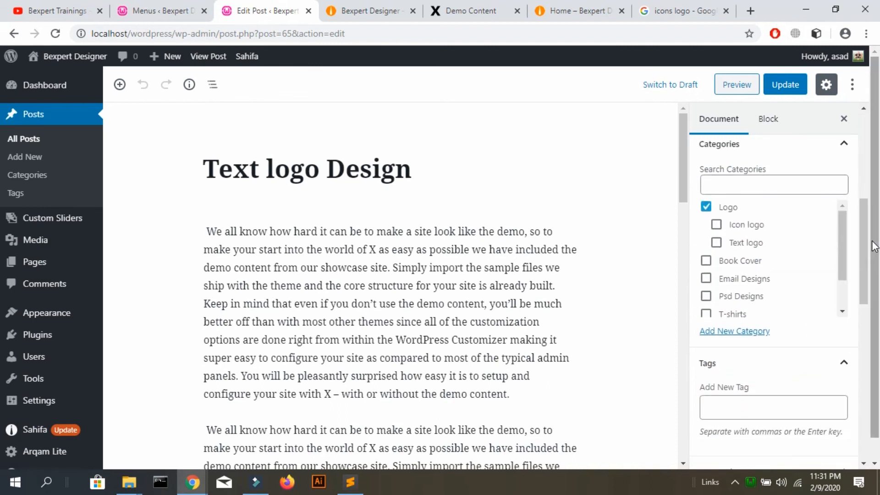
click(717, 244)
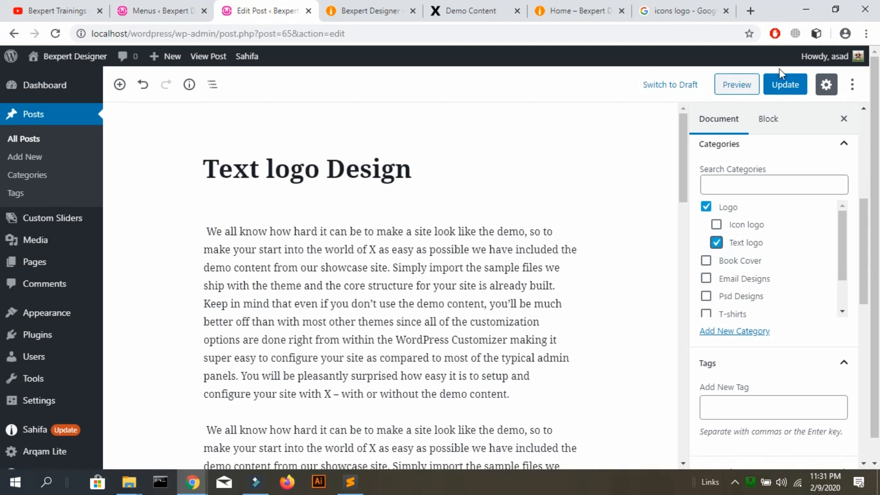
click(781, 87)
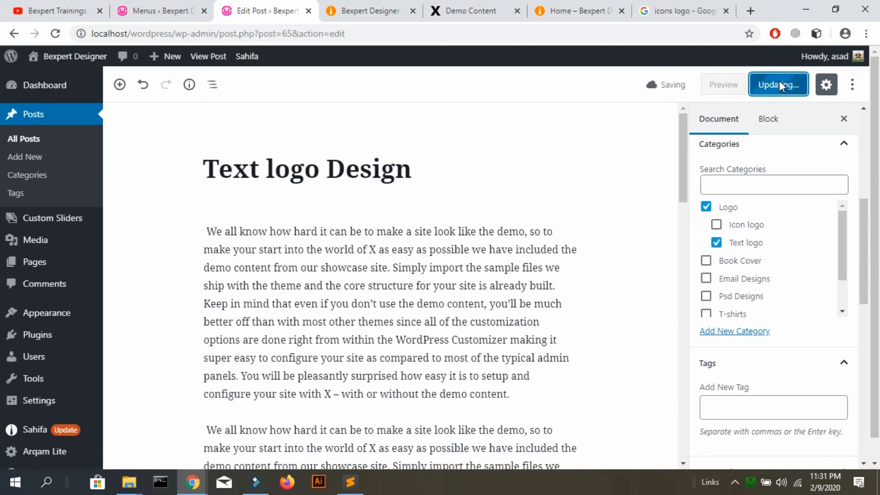
click(706, 208)
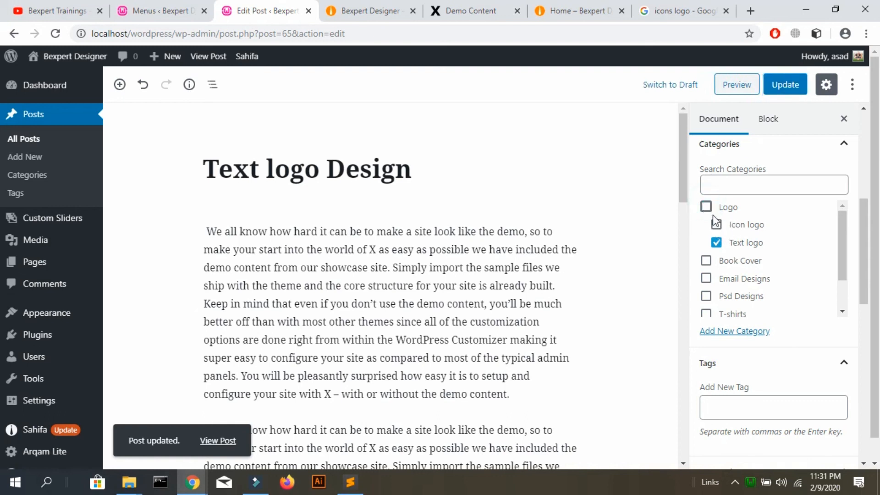
click(708, 208)
click(775, 86)
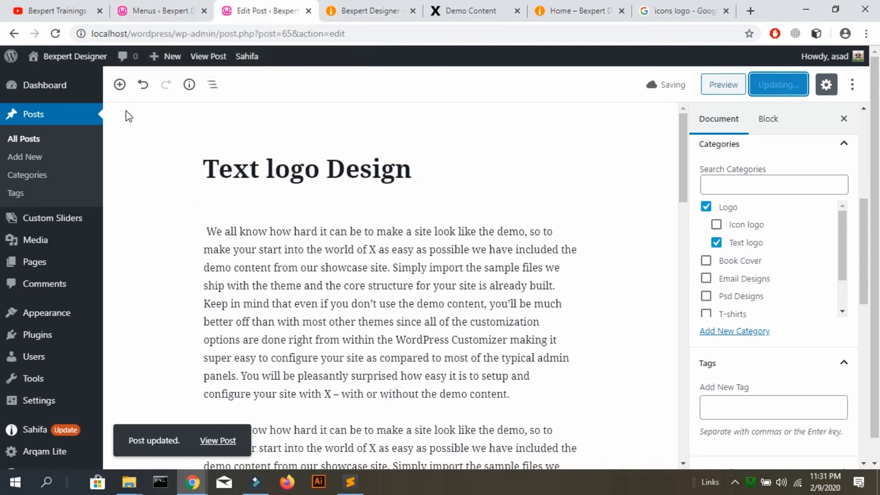
- Open the Icon logo post from the posts list, add the Icon logo subcategory and update the post
click(40, 138)
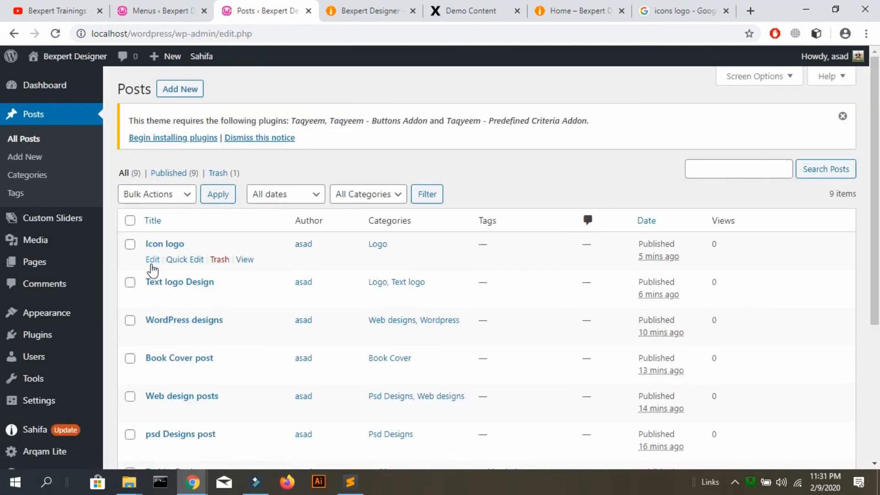
click(152, 259)
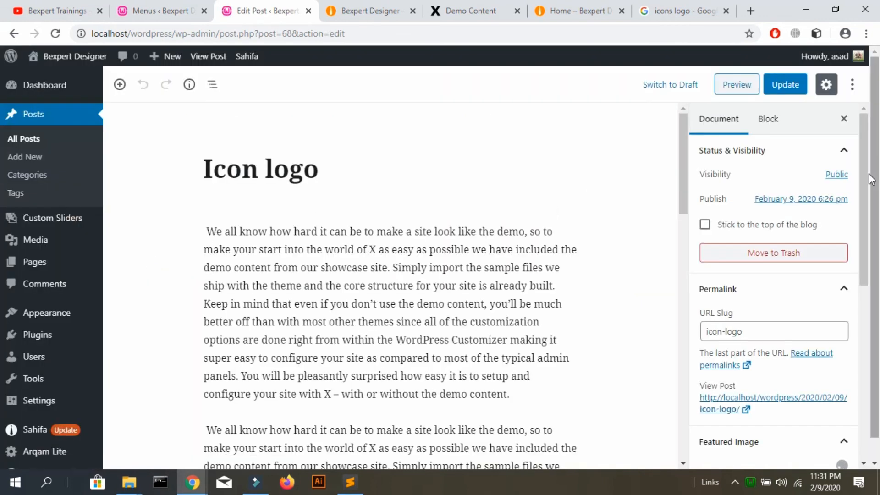
drag(860, 197, 858, 273)
click(717, 261)
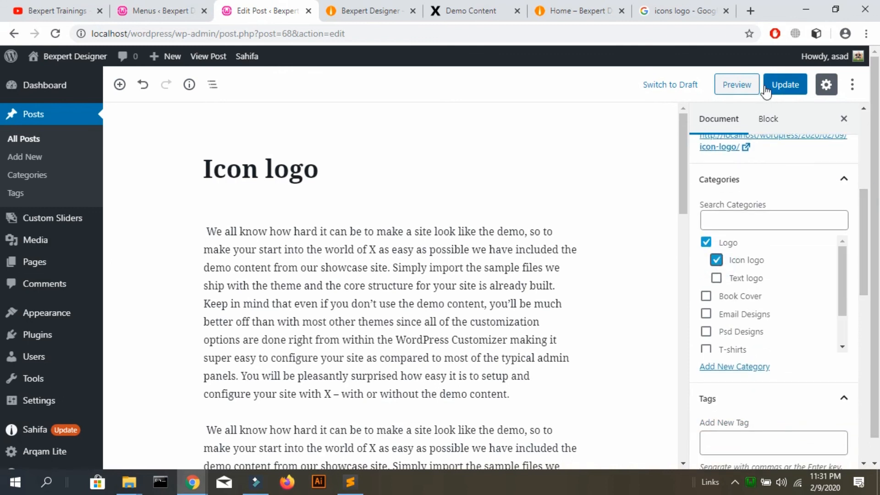
click(784, 87)
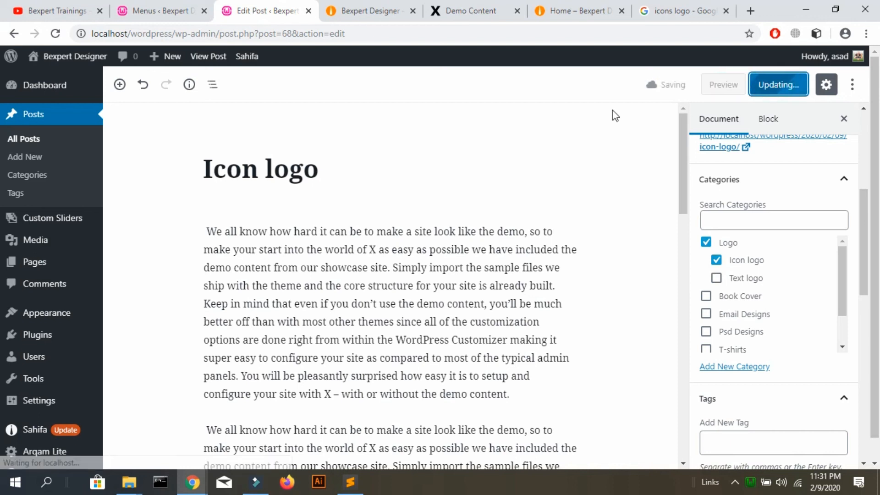
- Reload the site homepage and look through the category labels on the posts and the sidebar category lists
click(338, 6)
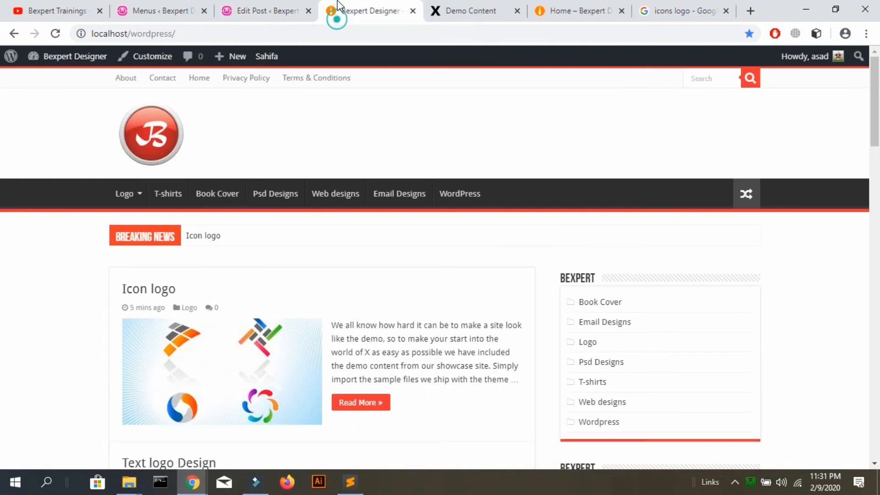
key(F5)
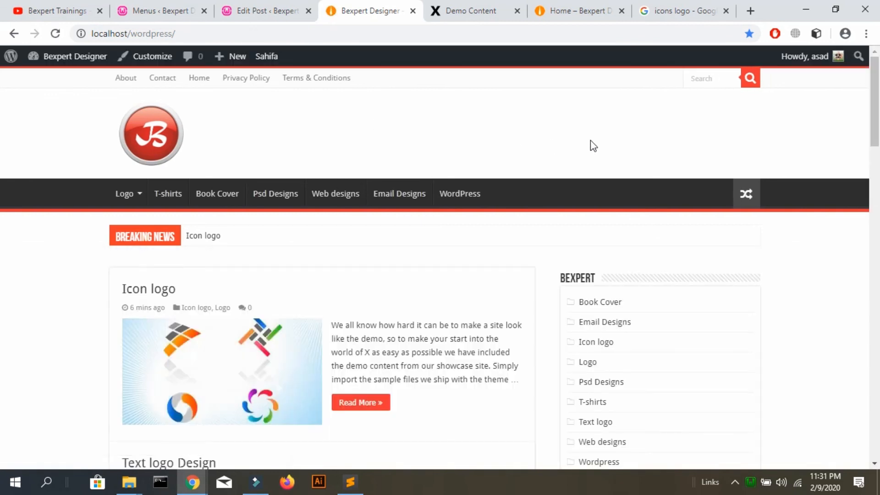
scroll(2, 154, down, 5)
scroll(1, 153, down, 15)
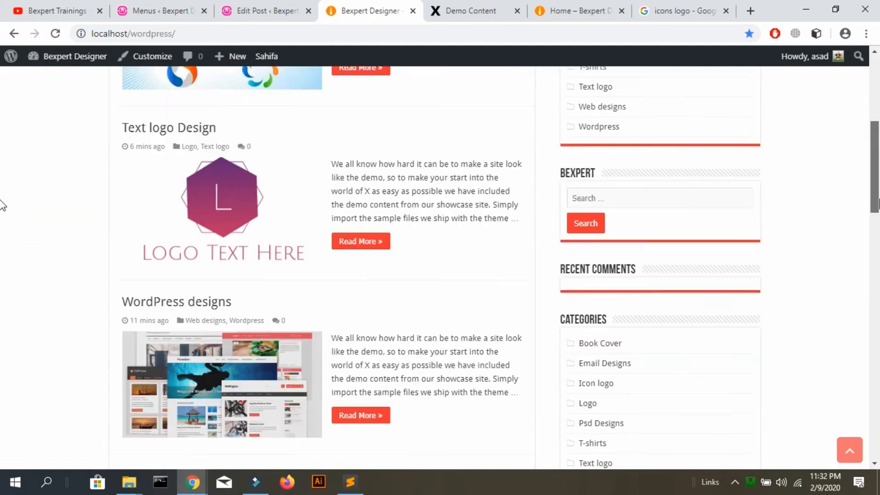
scroll(2, 309, down, 13)
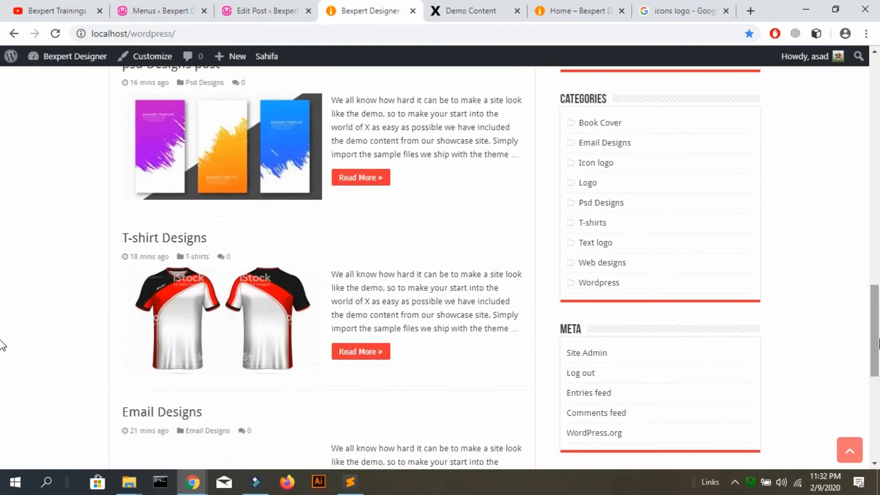
scroll(1, 444, up, 20)
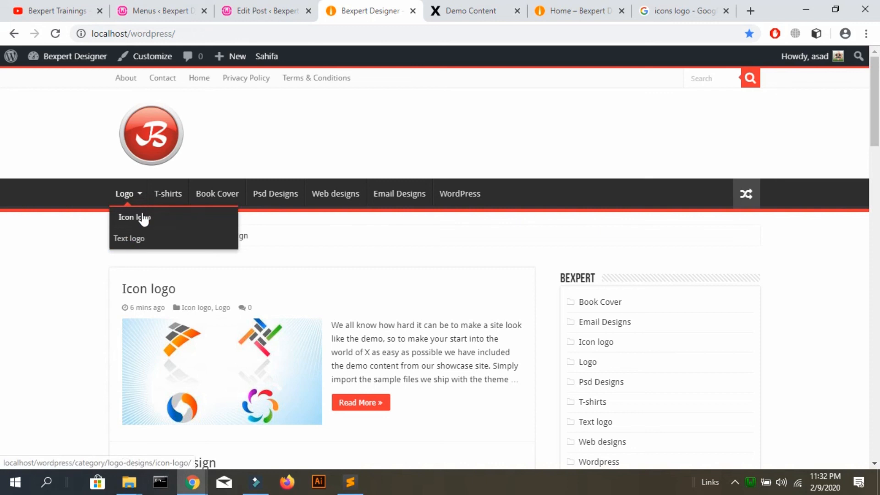
- Check which posts are listed on the Icon logo, Text logo and parent Logo category pages through the main navigation
click(143, 216)
scroll(143, 219, down, 7)
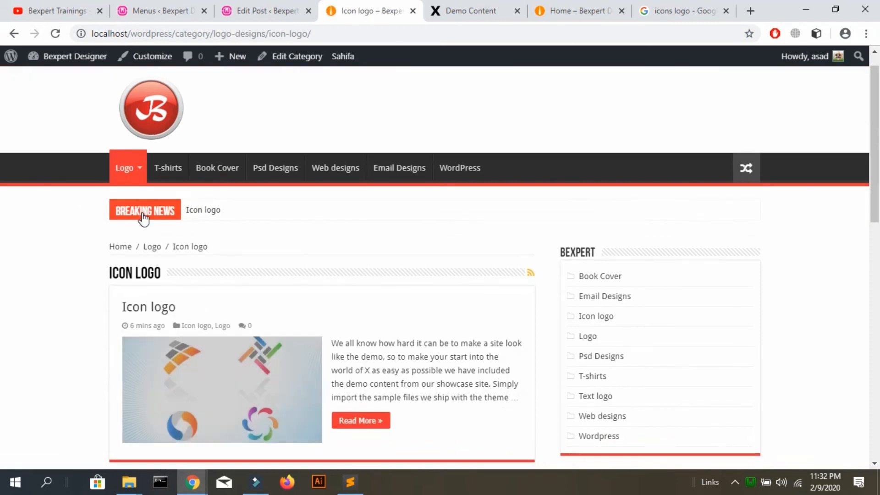
scroll(143, 219, up, 3)
scroll(143, 219, up, 4)
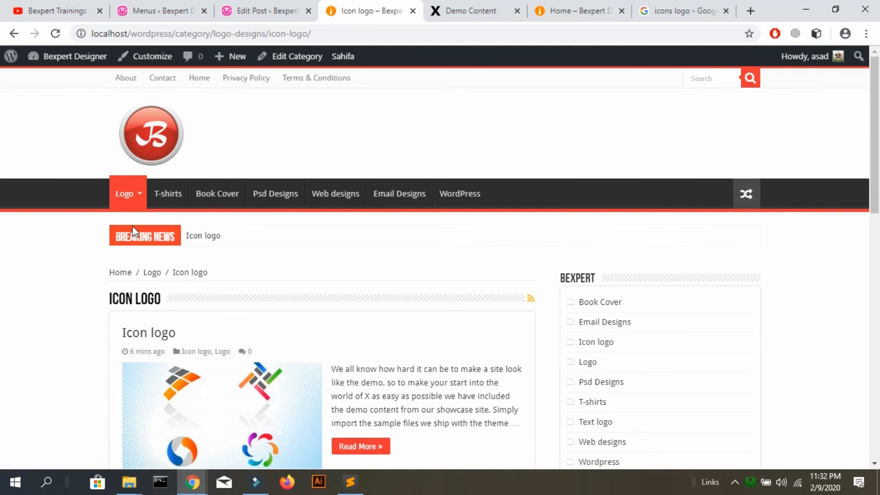
mouse_move(131, 206)
click(132, 241)
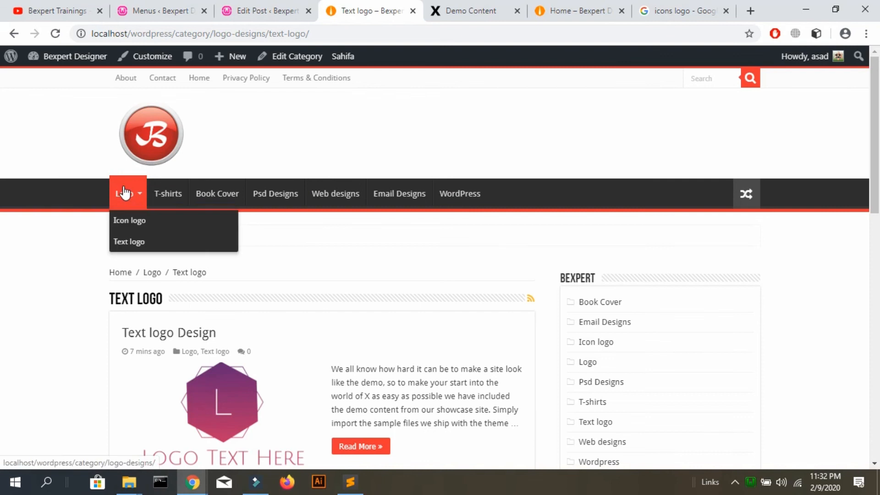
click(123, 193)
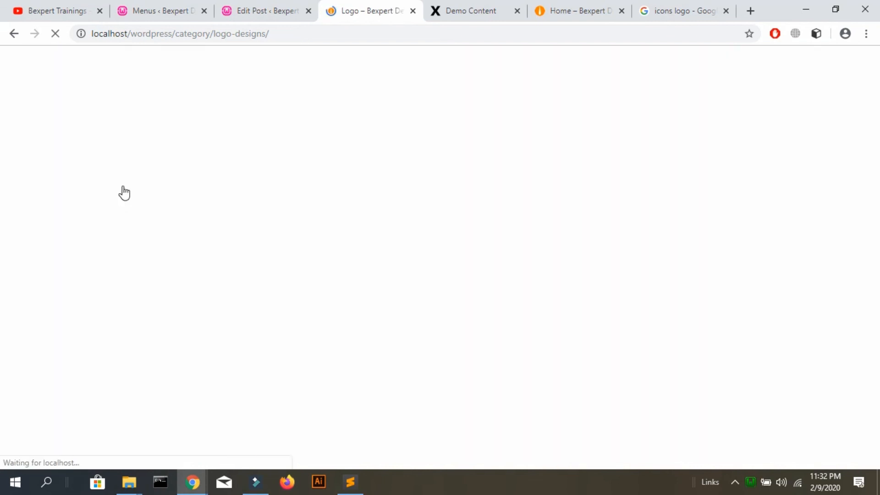
scroll(123, 192, down, 12)
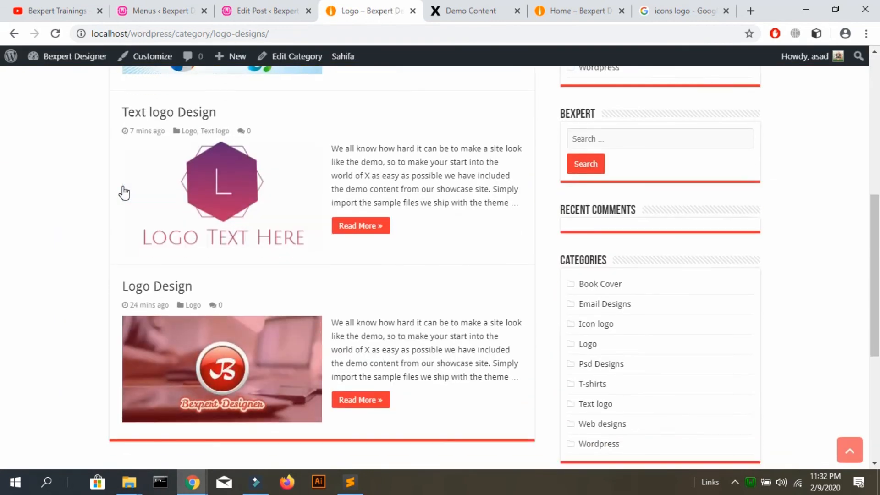
scroll(124, 192, up, 12)
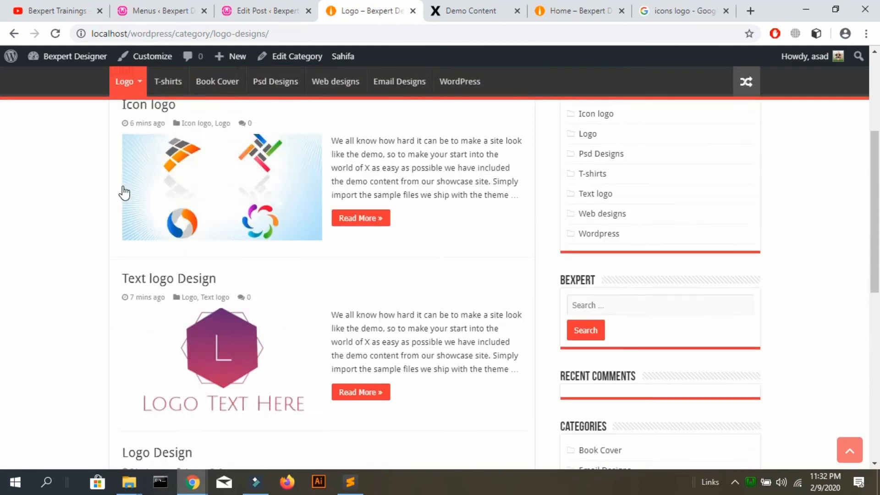
- Return to the homepage through the site logo and review its full list of posts
click(143, 129)
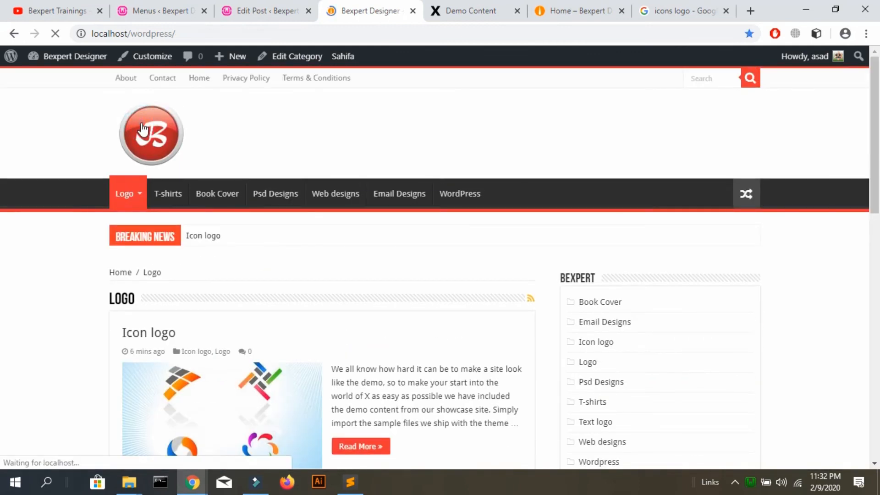
scroll(144, 129, down, 15)
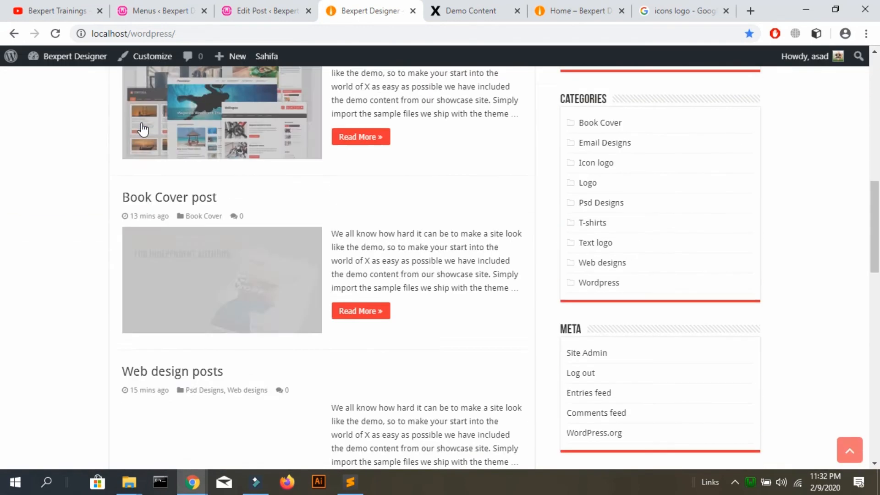
scroll(144, 130, up, 10)
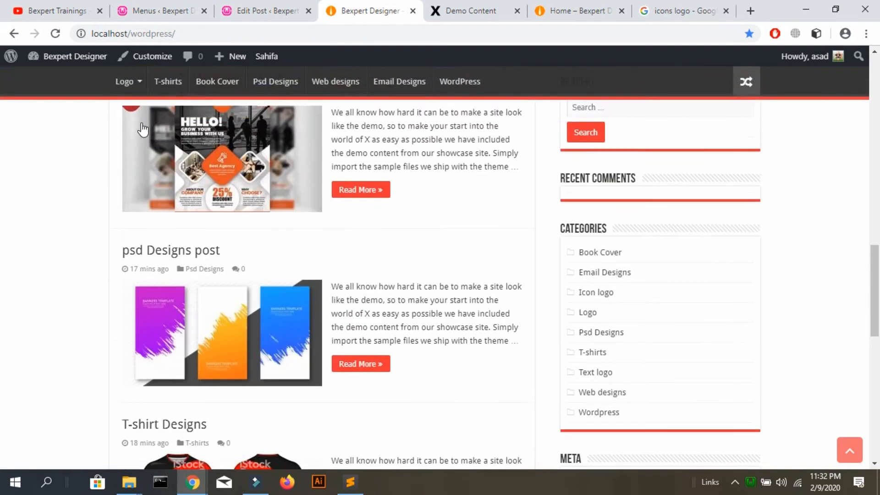
scroll(143, 130, up, 5)
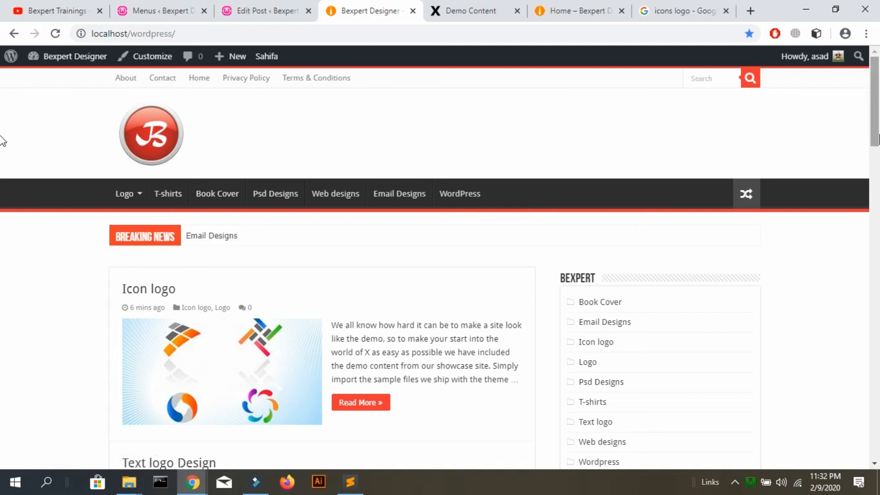
scroll(2, 138, down, 1)
scroll(2, 133, up, 1)
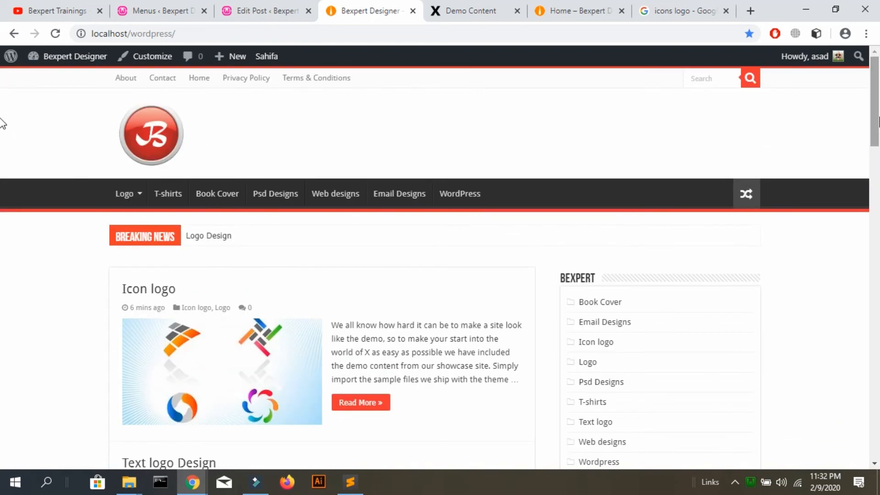